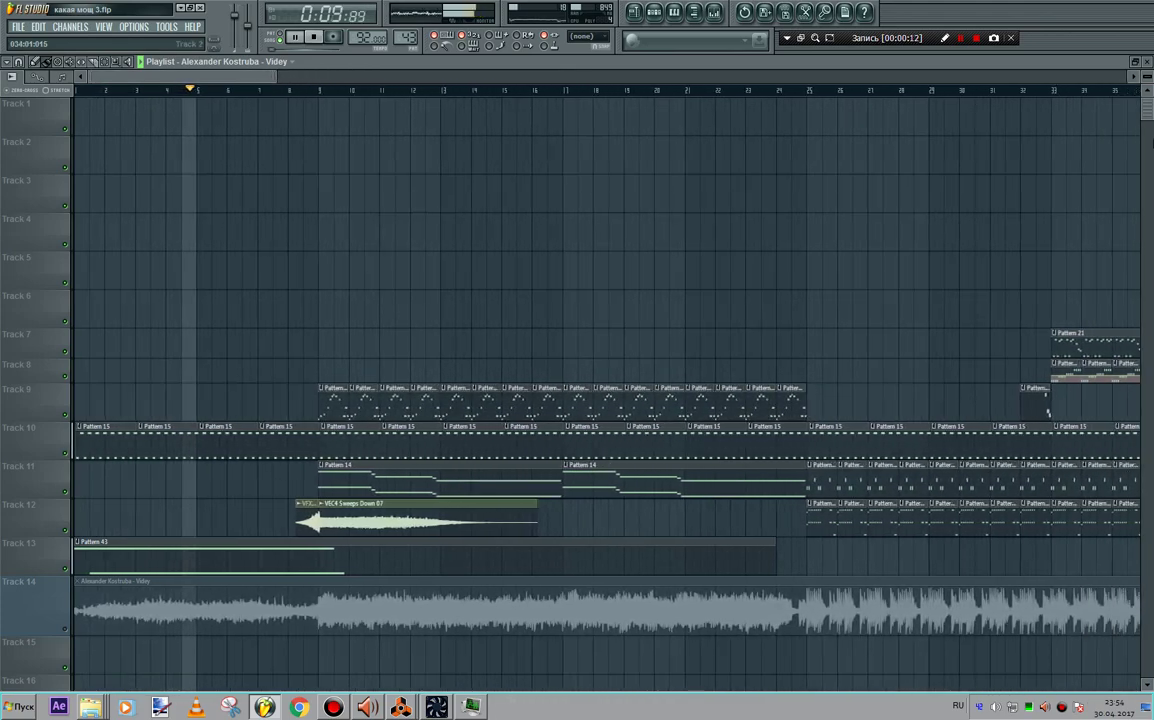
- Open the notes of a Pattern 16 clip on track 9 in a narrow piano roll beside the playlist
drag(1146, 78, 1146, 65)
drag(1149, 118, 1151, 168)
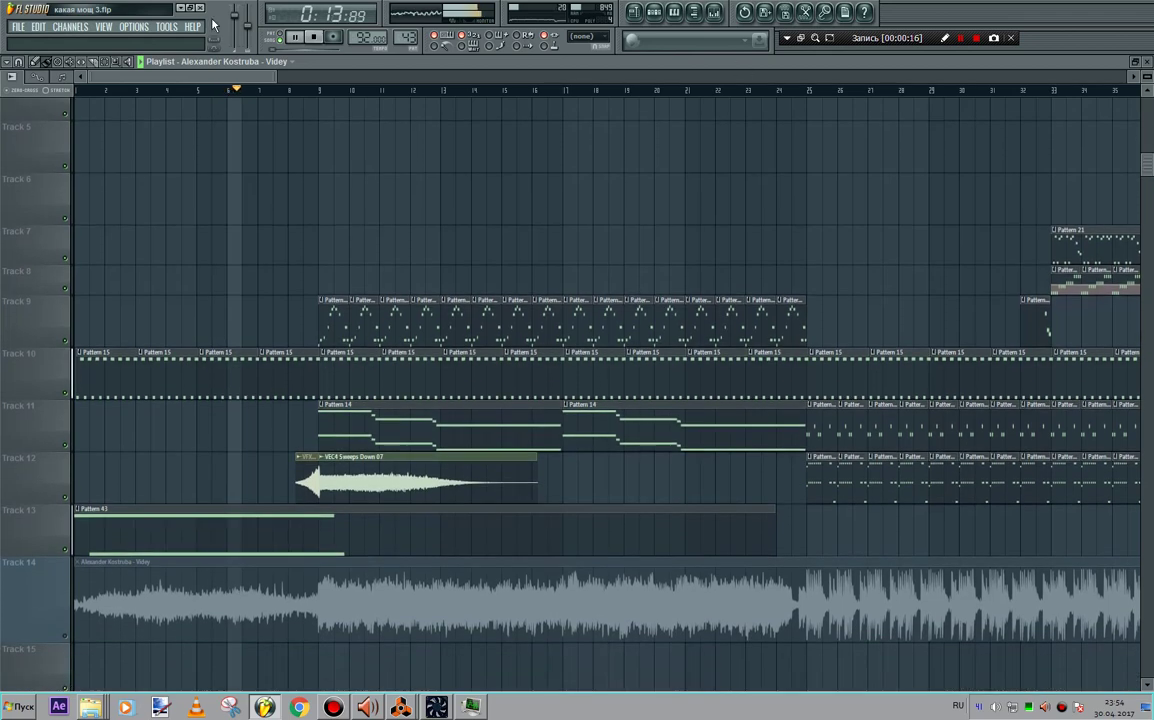
drag(273, 75, 229, 78)
double_click(435, 340)
drag(778, 127, 343, 103)
drag(220, 89, 103, 90)
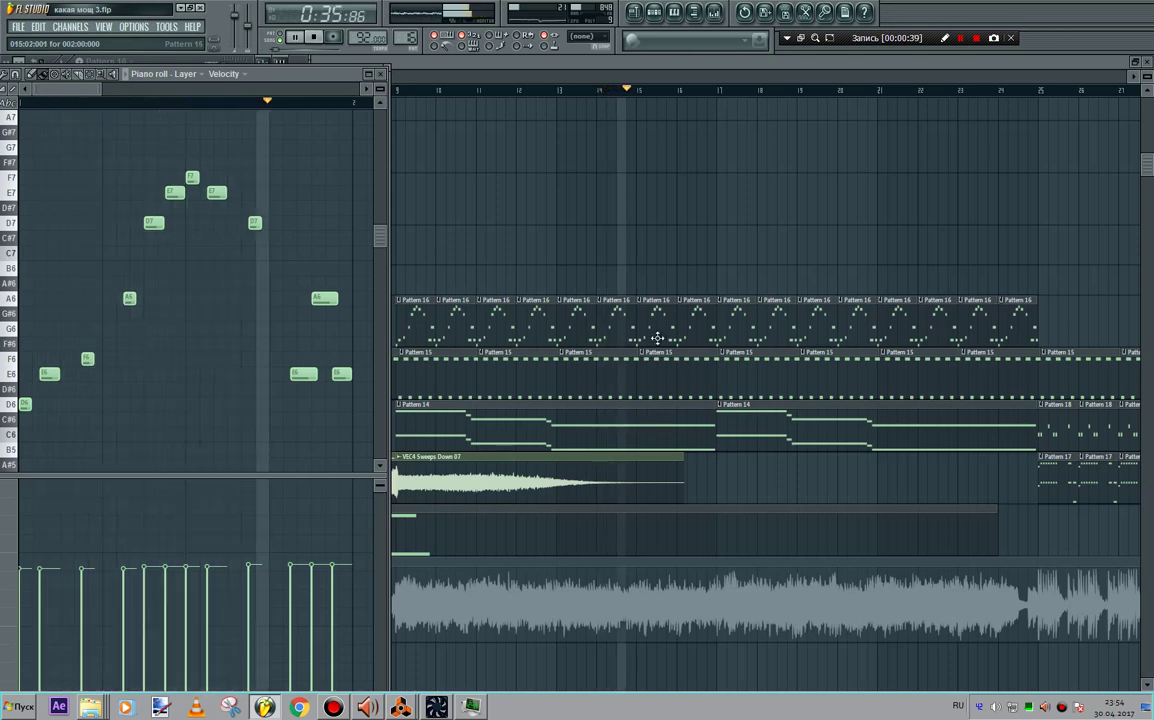
- Examine the notes of a Pattern 15 clip on track 10 in the piano roll, using the piano-key view
double_click(680, 378)
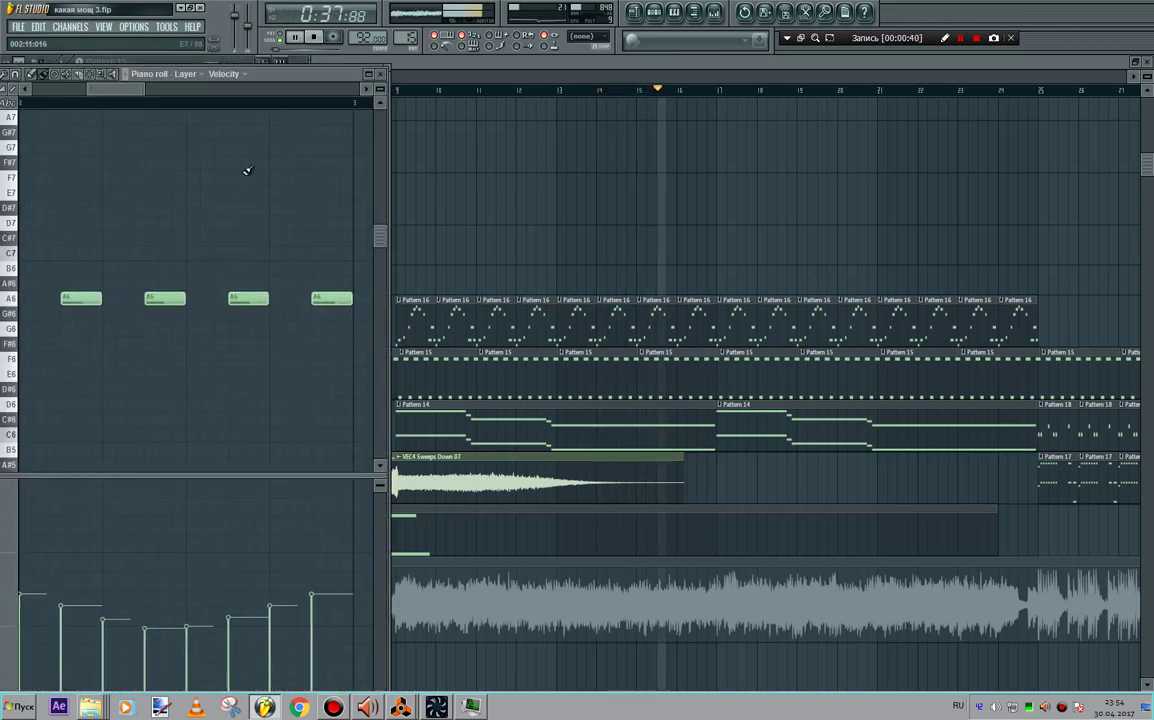
drag(142, 90, 298, 93)
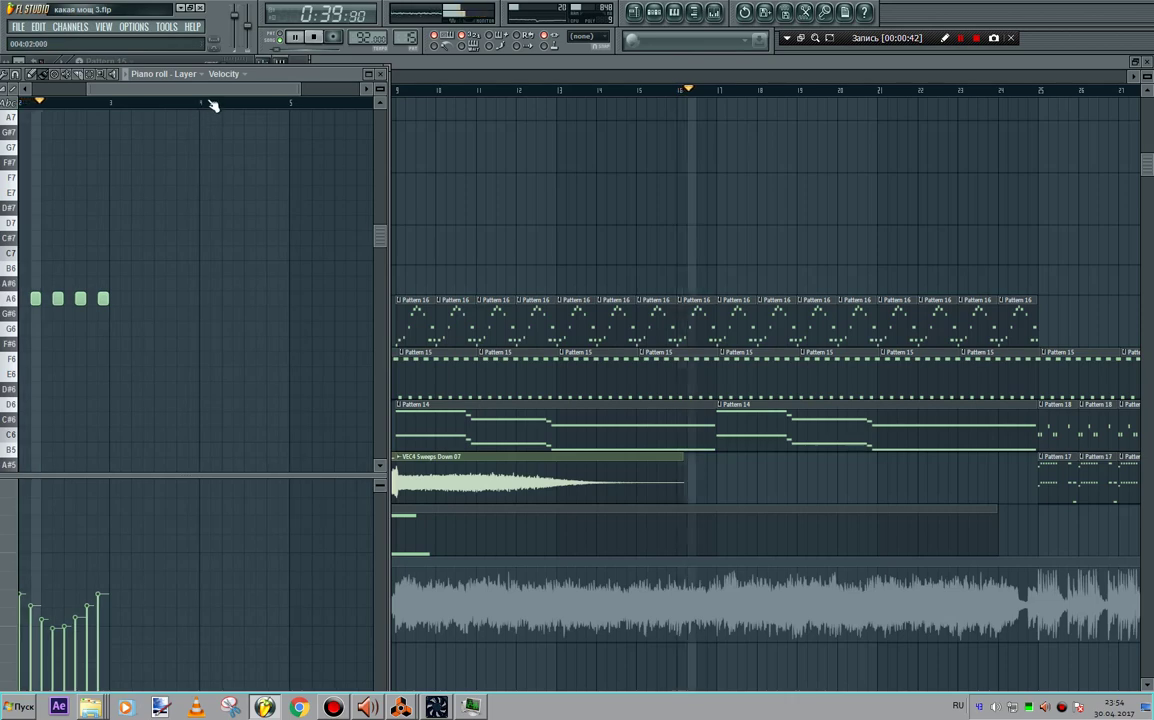
drag(212, 93, 77, 104)
click(9, 103)
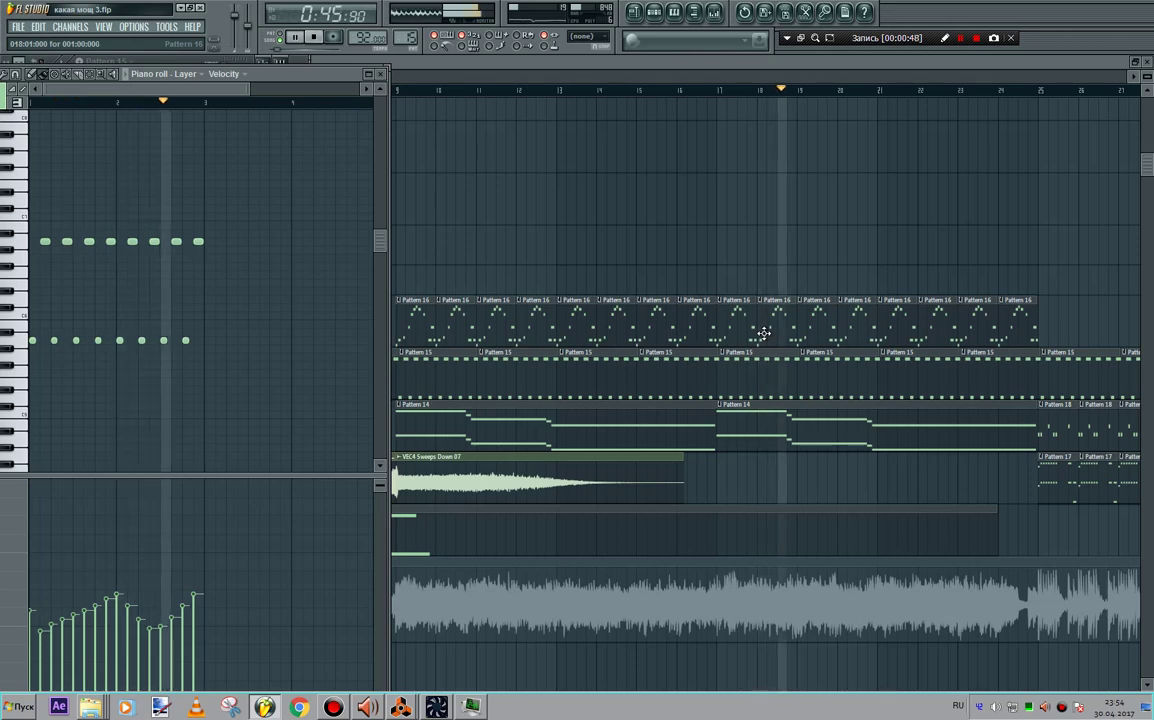
- Inspect the Pattern 14 notes on track 11 in a full-size piano roll with an enlarged note area
double_click(811, 443)
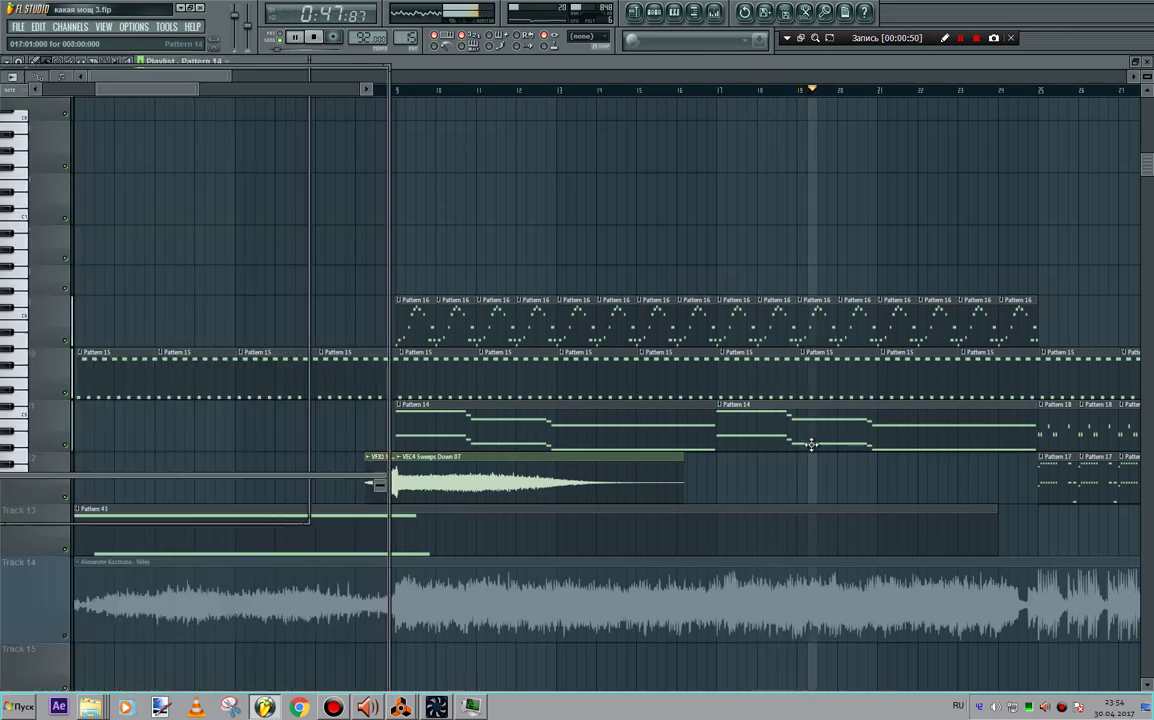
double_click(278, 76)
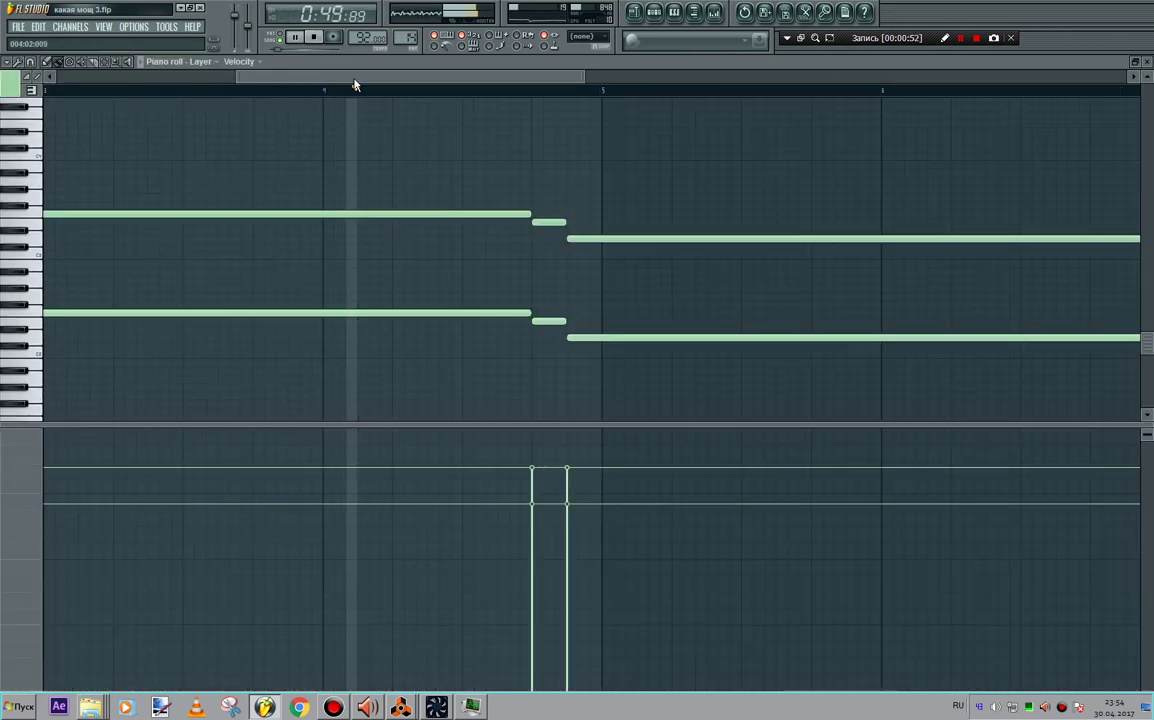
drag(88, 424, 88, 586)
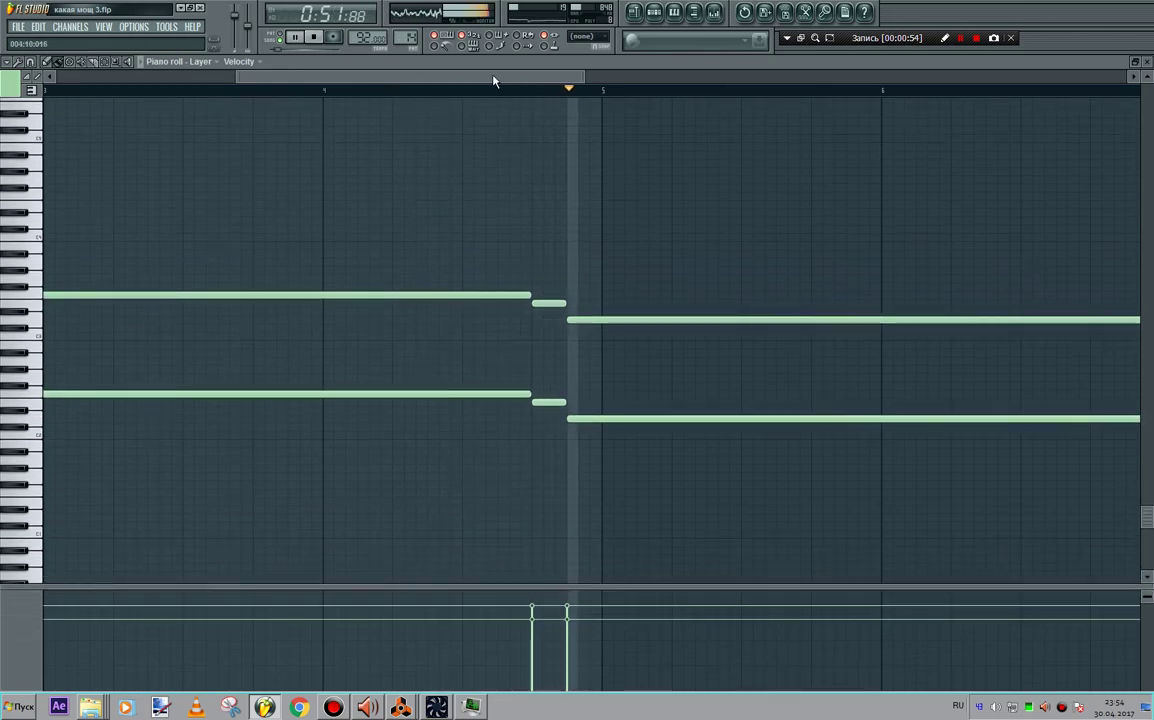
double_click(495, 62)
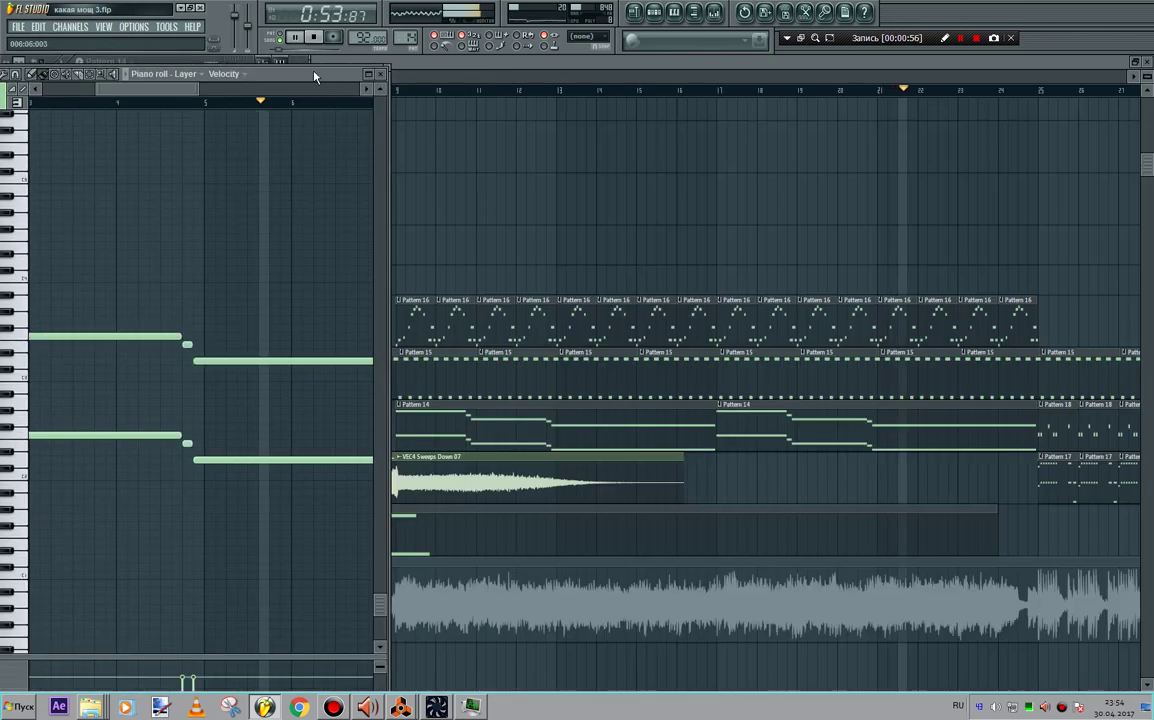
- Move the piano roll aside, view the Layer channel's settings, and close all open windows except the playlist
drag(314, 76, 668, 89)
click(84, 199)
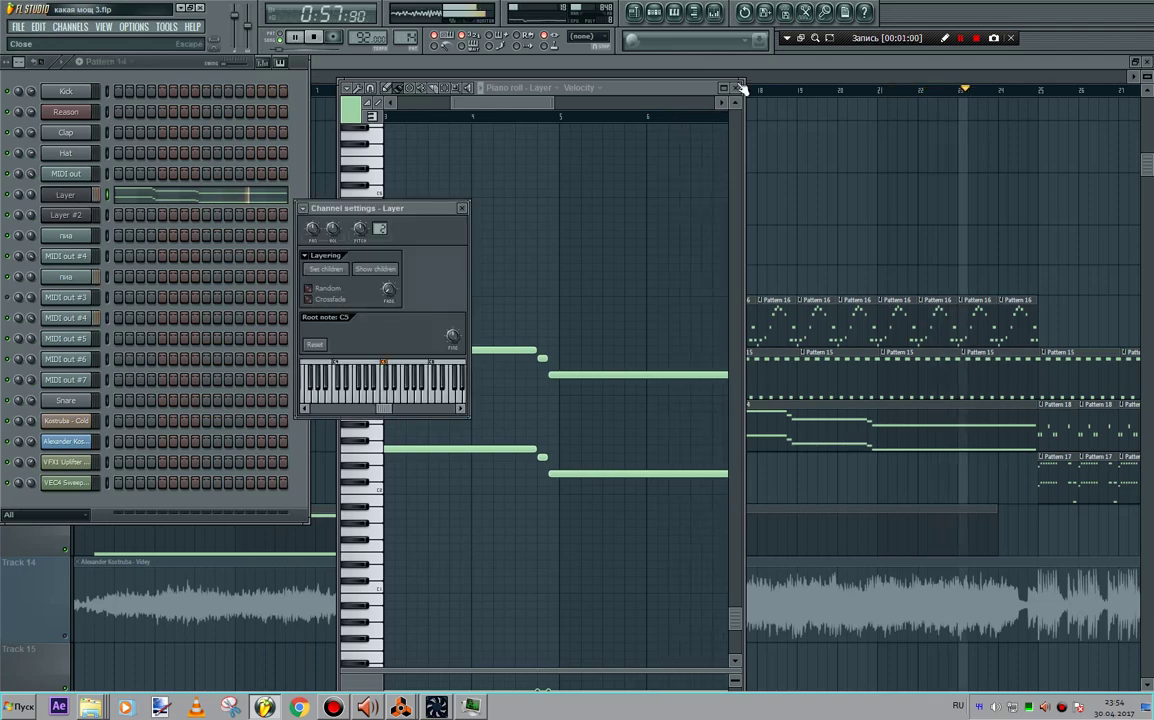
key(F12)
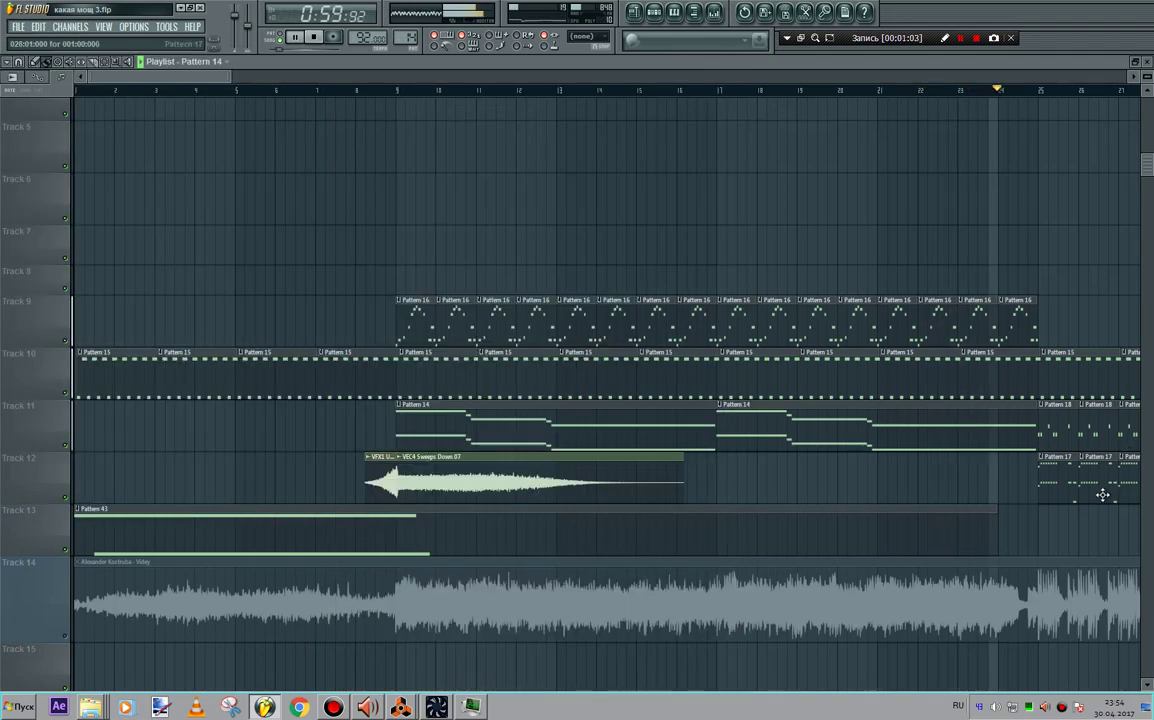
- Inspect the notes of the first Pattern 17 clip on track 12 in a full-size piano roll, checking their note names
double_click(1056, 491)
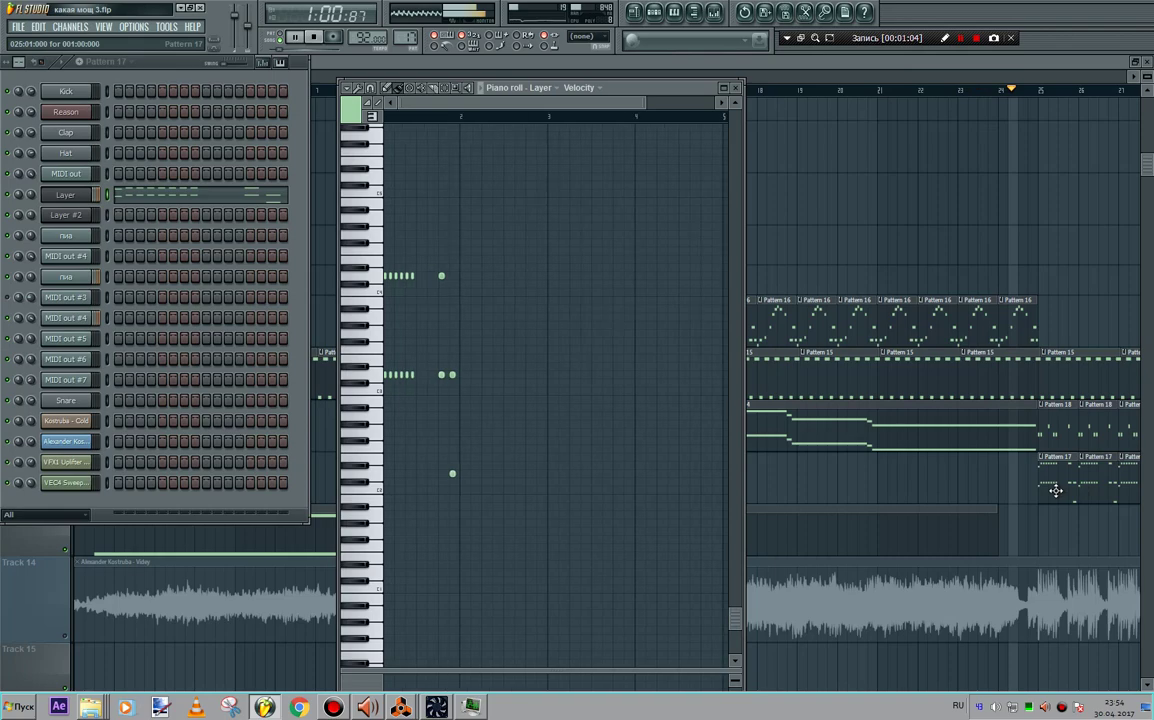
double_click(638, 88)
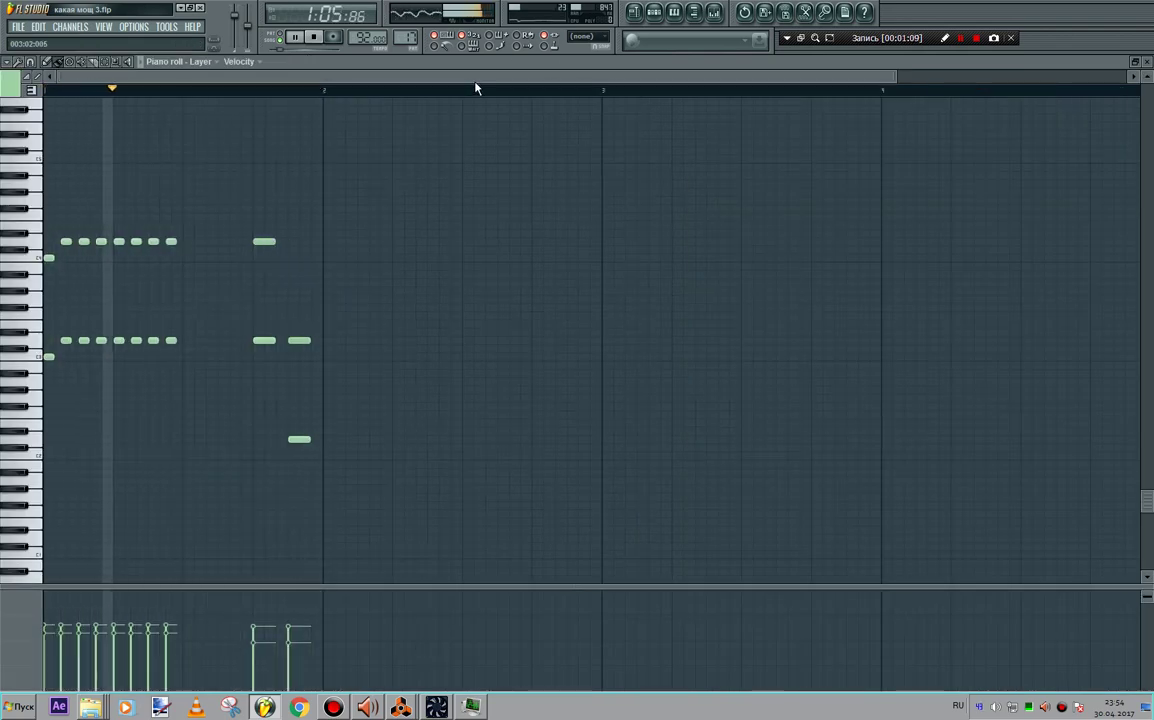
click(40, 95)
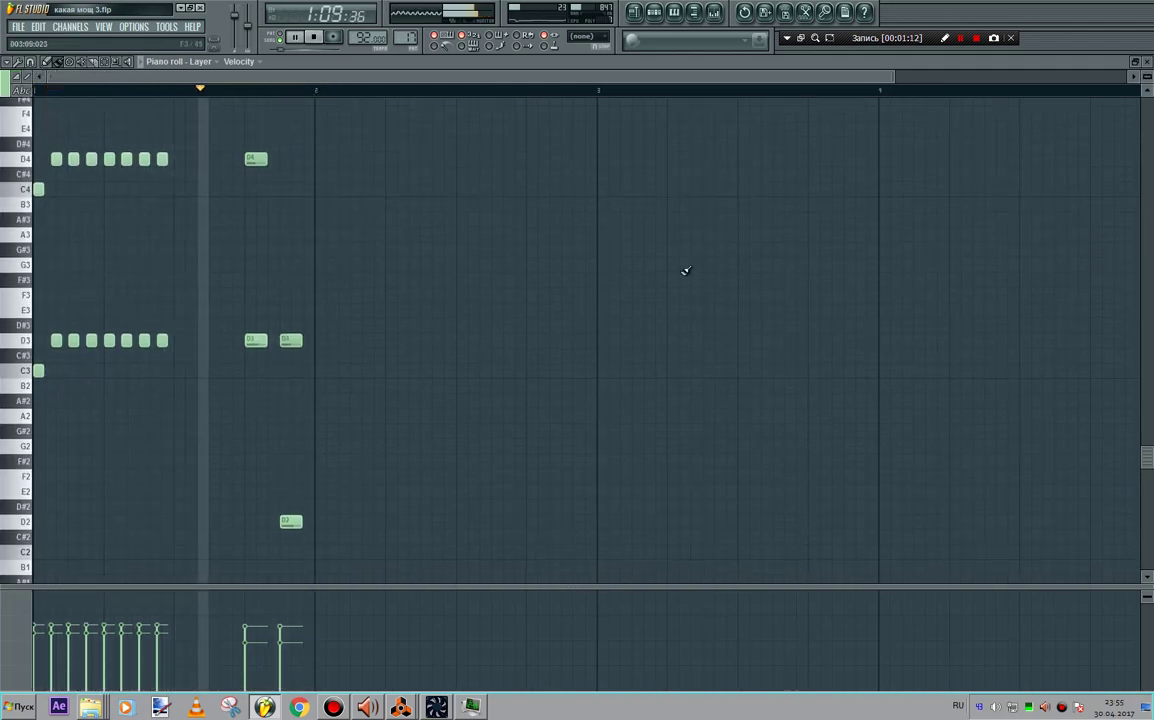
click(30, 91)
double_click(755, 66)
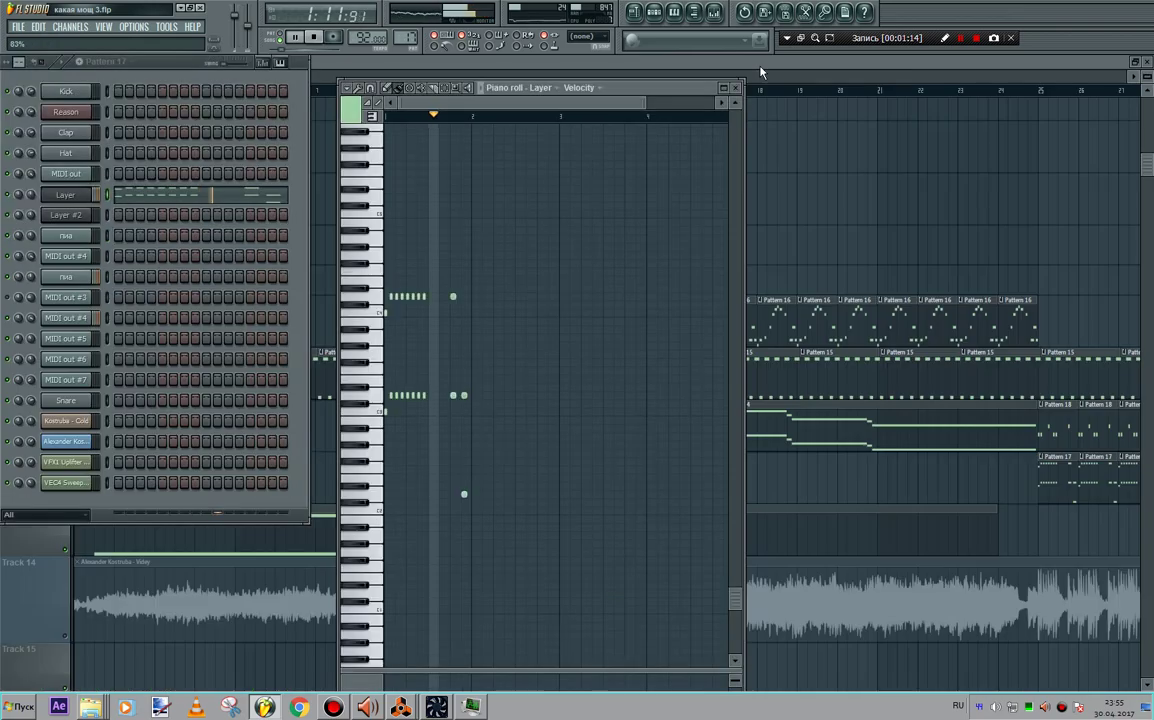
- Return to the playlist and view the notes of a Pattern 18 clip on track 11 around bar 32
click(538, 72)
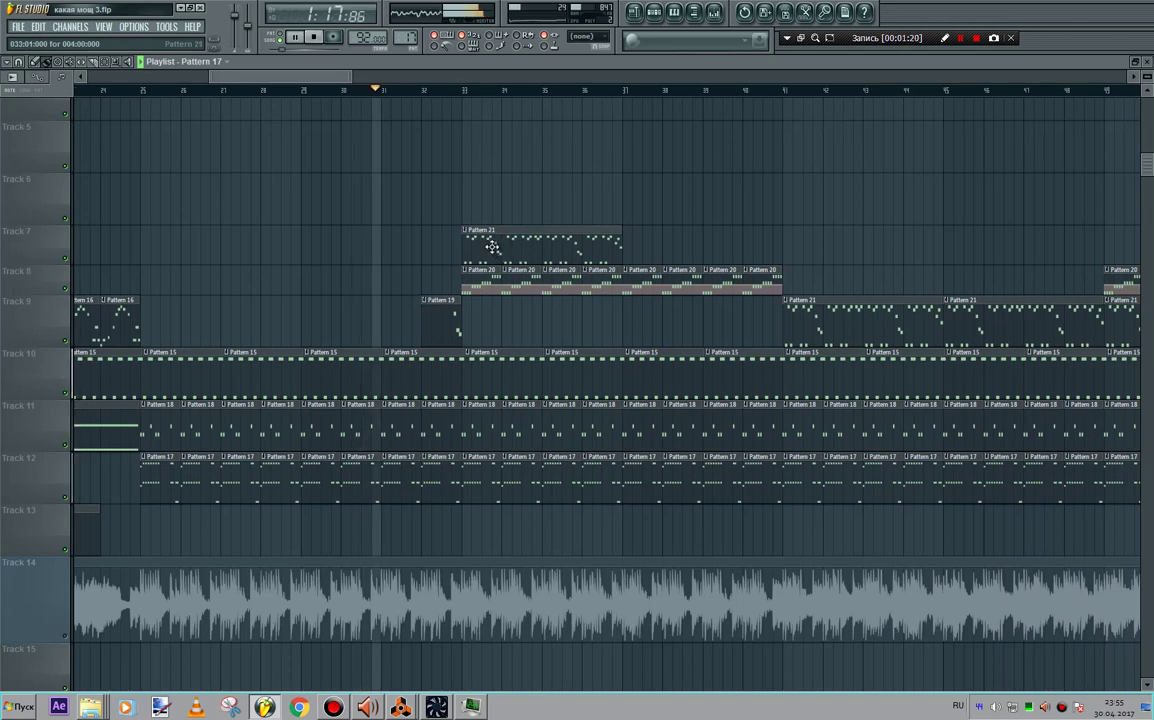
double_click(440, 427)
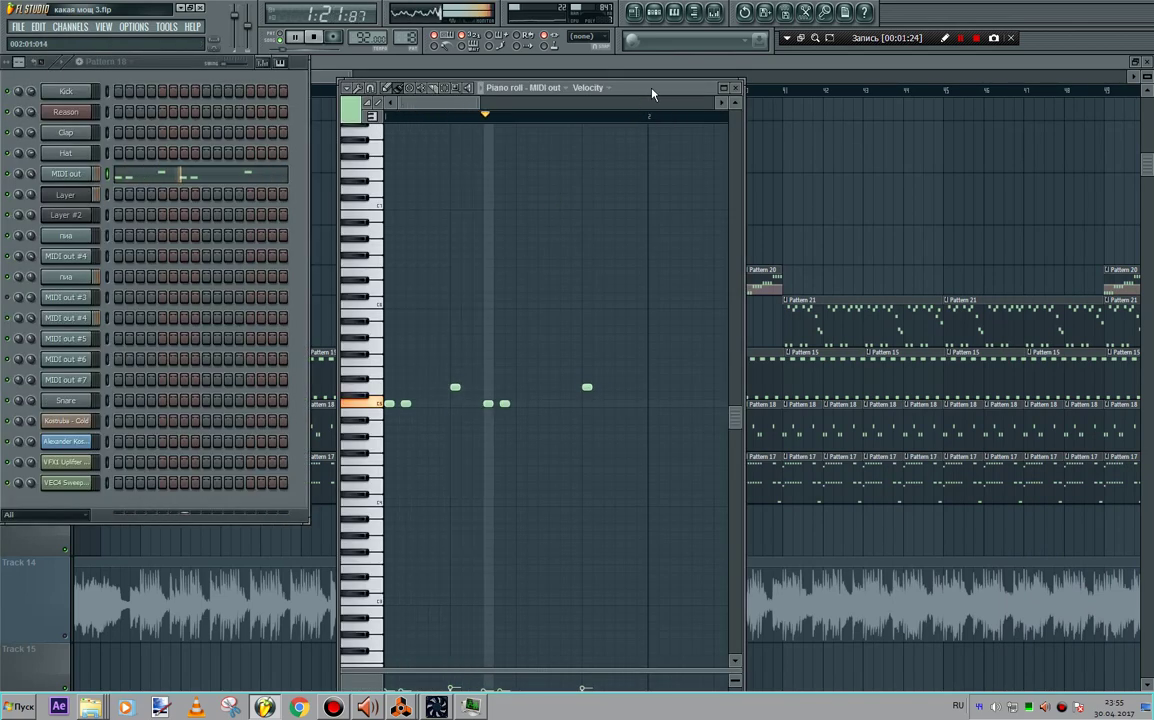
click(625, 113)
- Examine all the notes of the Pattern 21 clip on track 7 in a full-size piano roll with note names shown
double_click(516, 236)
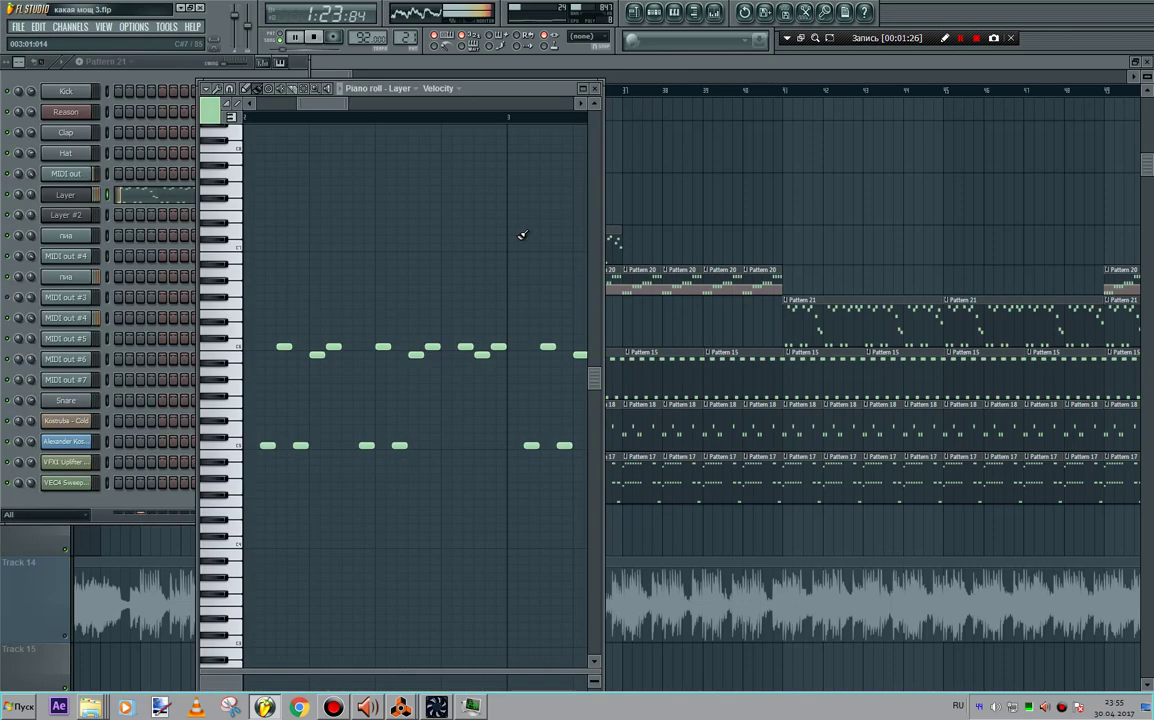
double_click(509, 94)
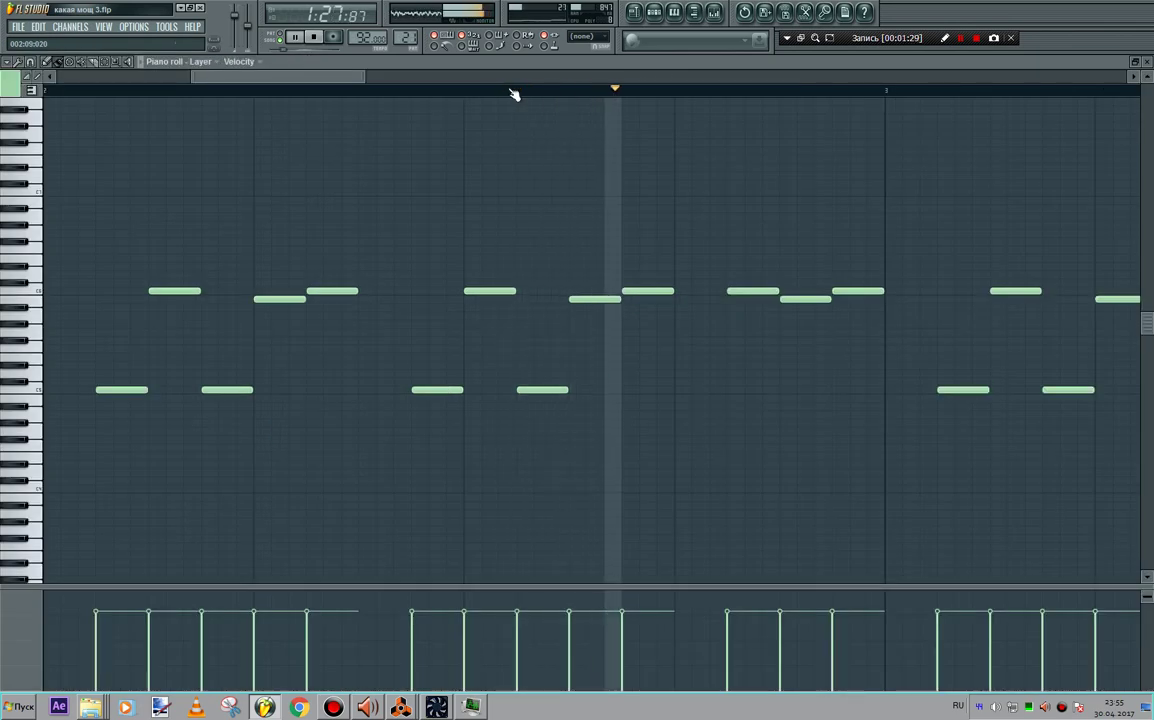
scroll(513, 94, down, 5)
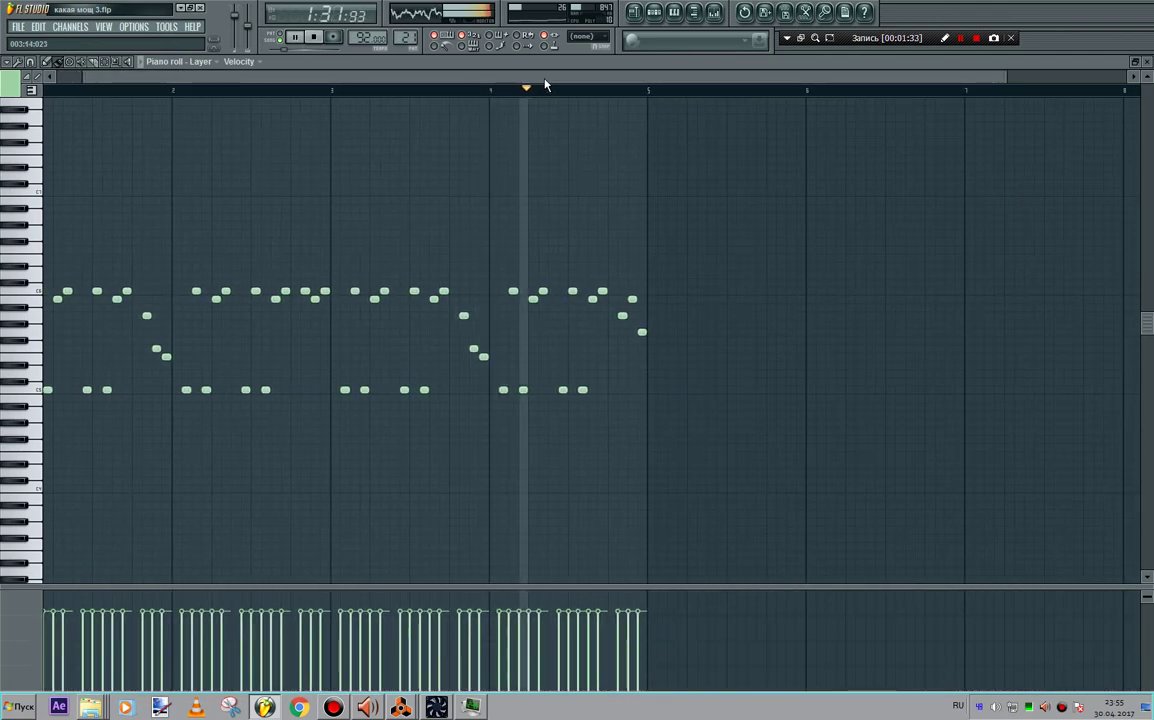
drag(545, 79, 211, 92)
click(41, 99)
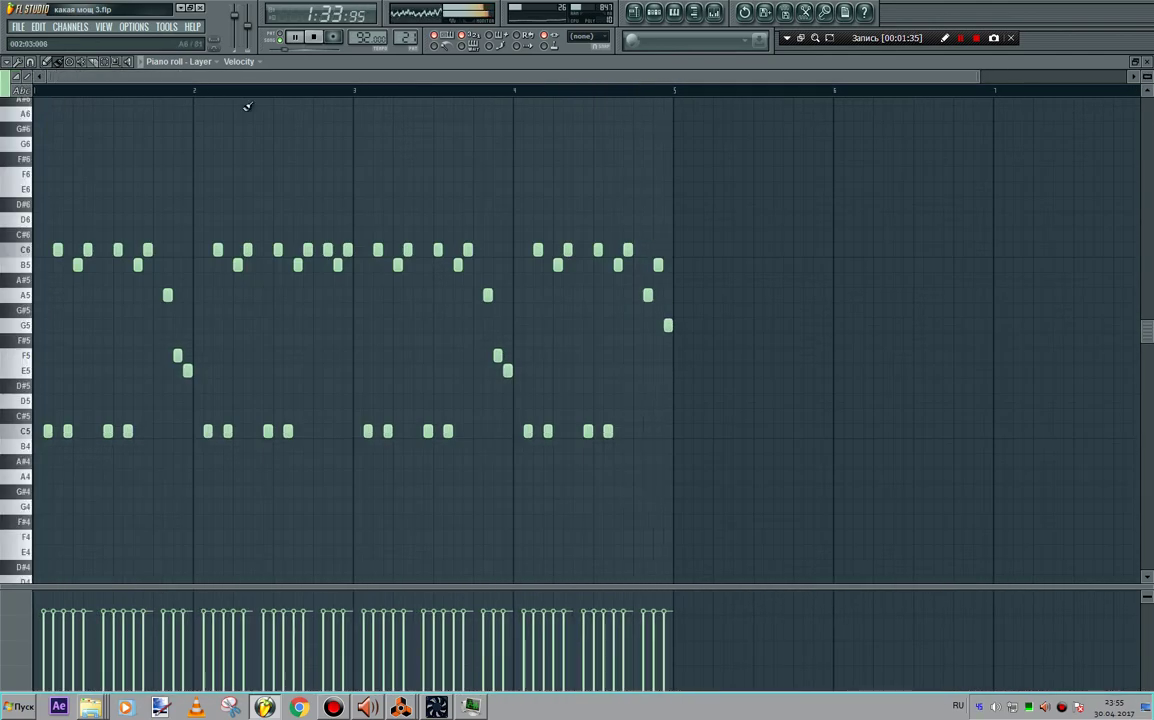
drag(975, 79, 956, 77)
double_click(957, 64)
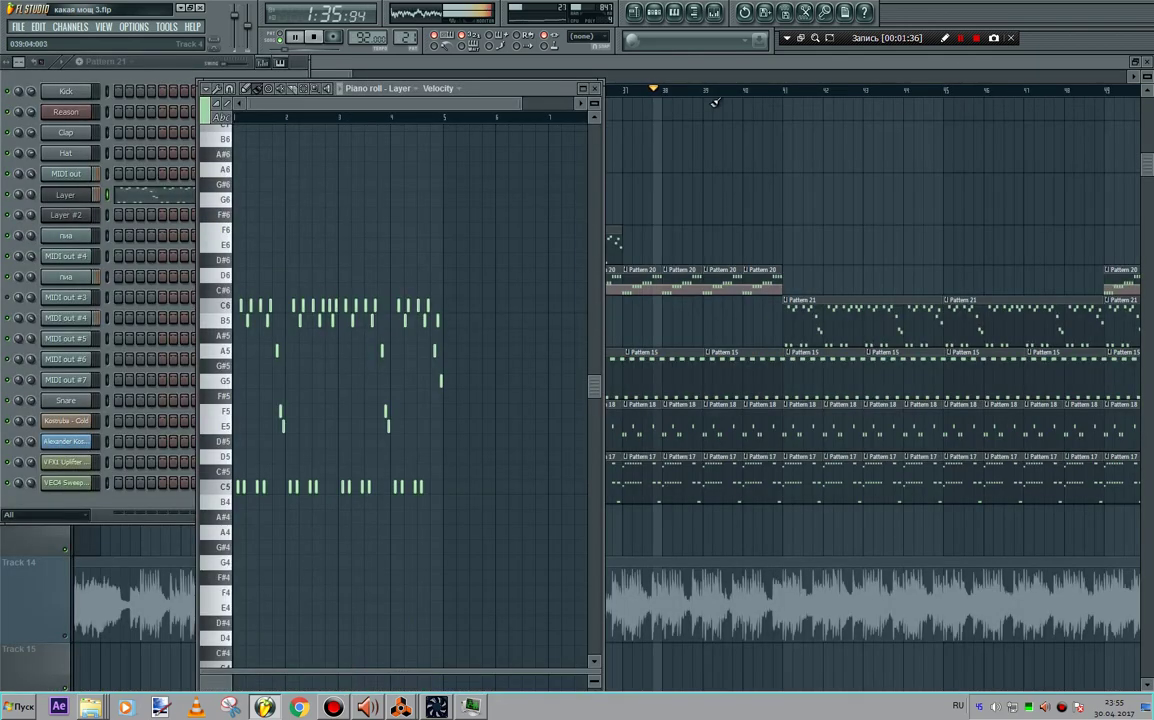
- Examine the rising note groups of a Pattern 20 clip on track 8 in the piano roll
click(677, 282)
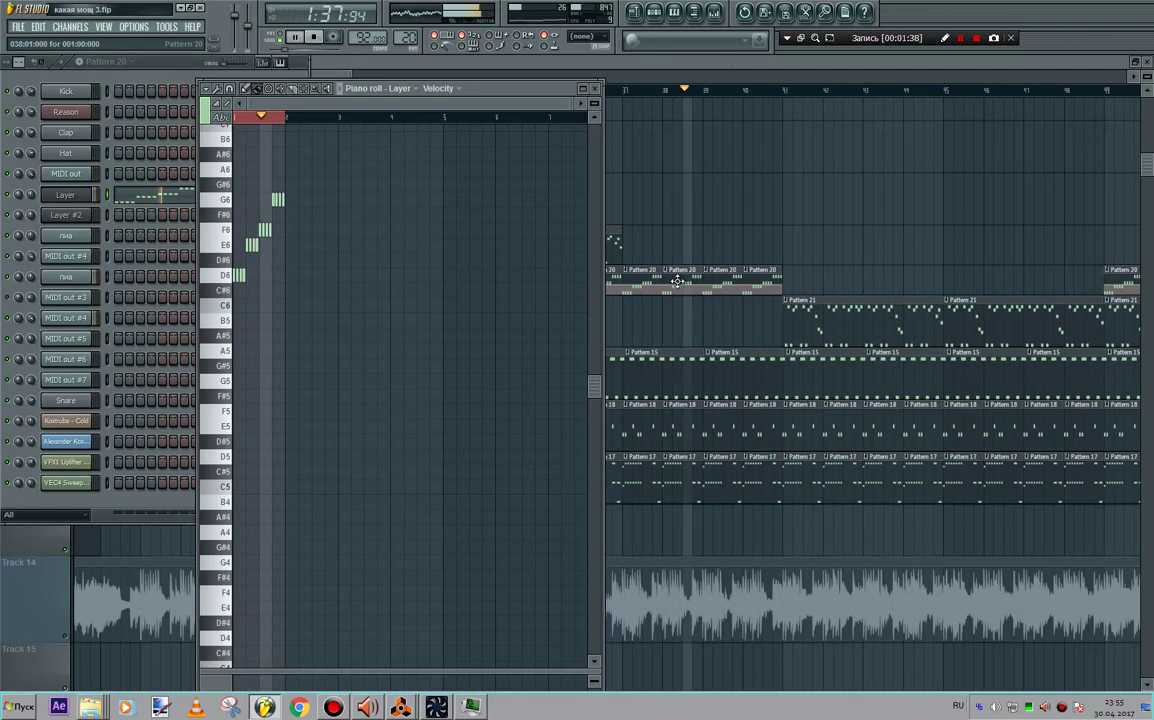
scroll(360, 250, up, 3)
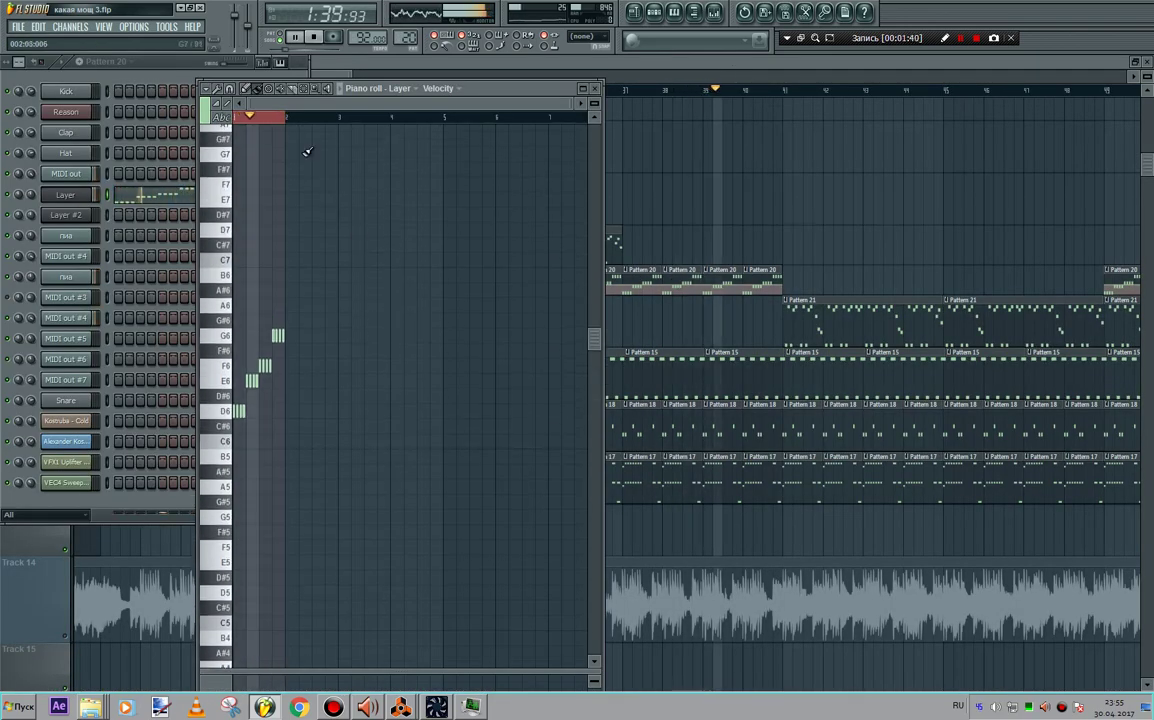
scroll(278, 128, up, 4)
drag(303, 104, 157, 113)
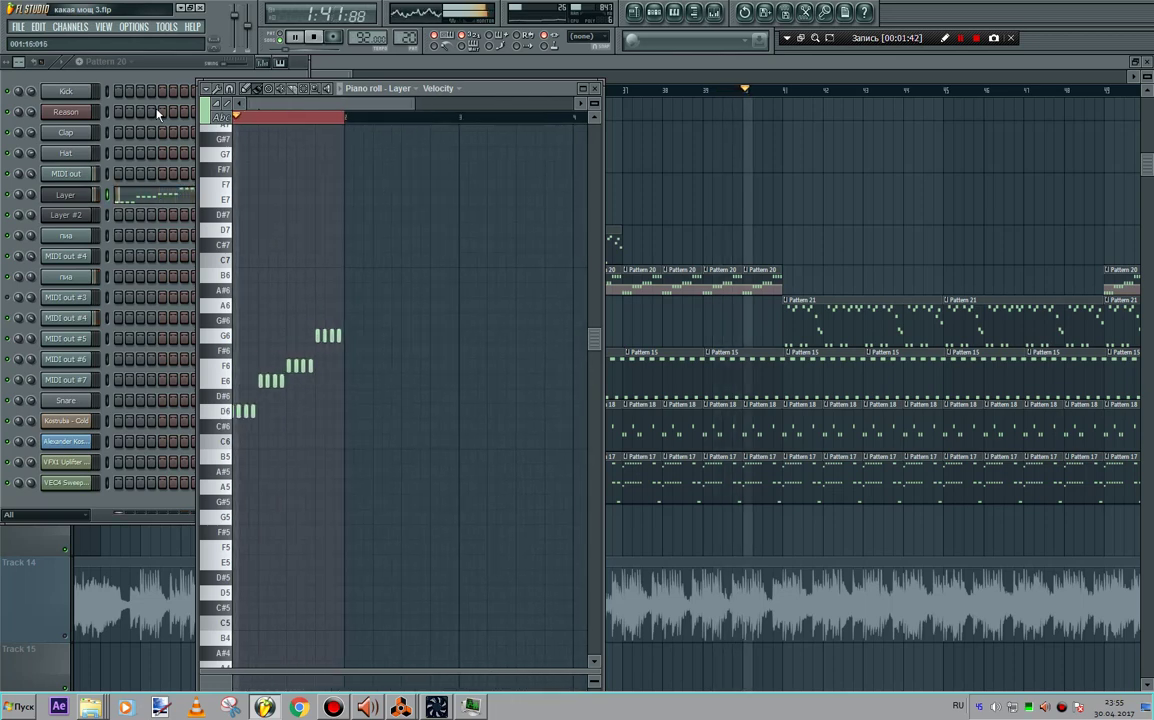
scroll(344, 185, up, 1)
scroll(337, 245, down, 1)
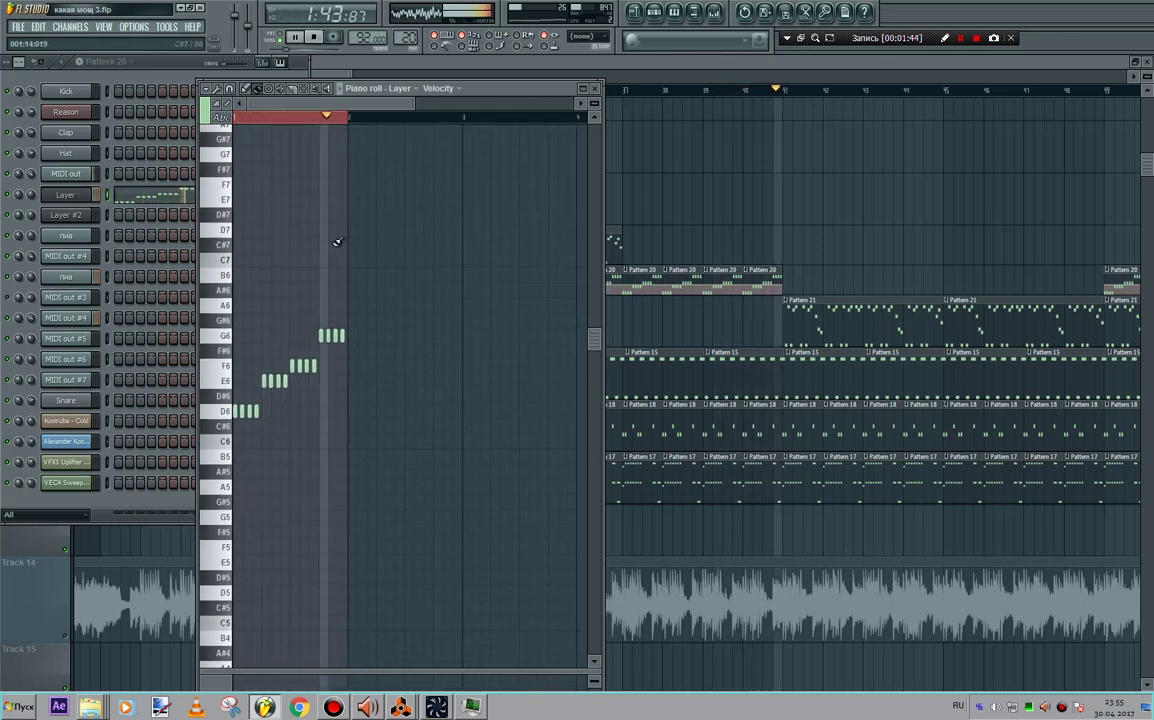
- Open the Pattern 21 clip on track 9 and widen the piano roll to examine its notes
click(839, 66)
double_click(814, 314)
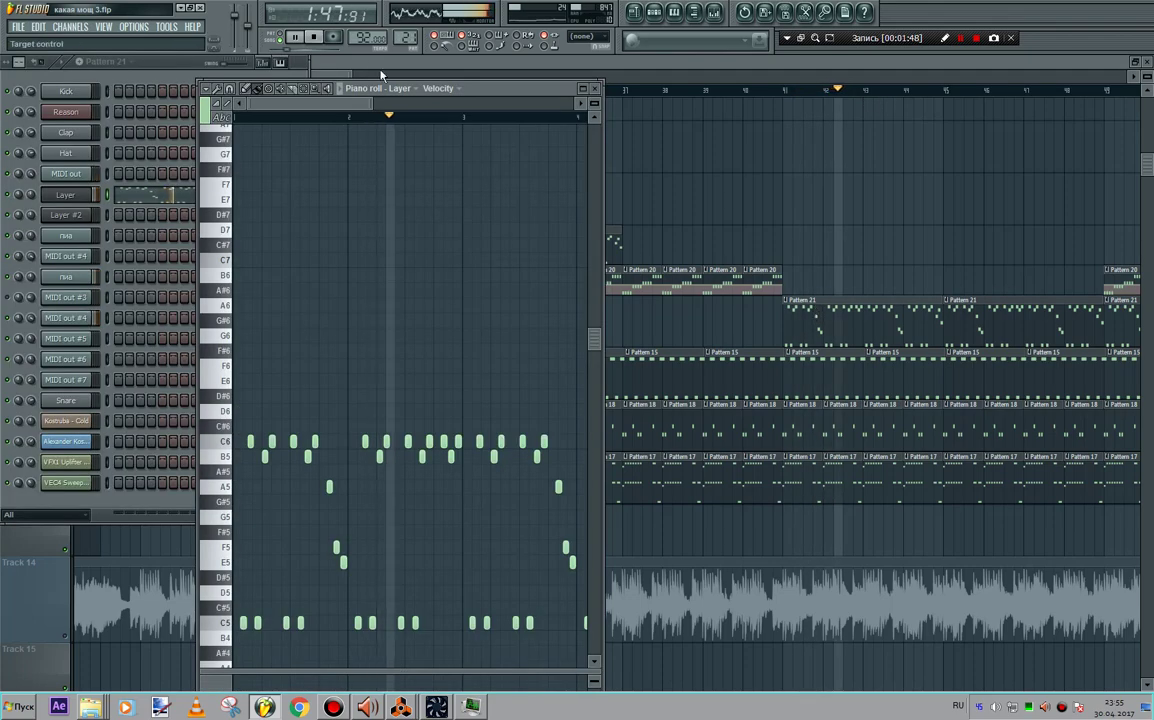
scroll(502, 328, down, 2)
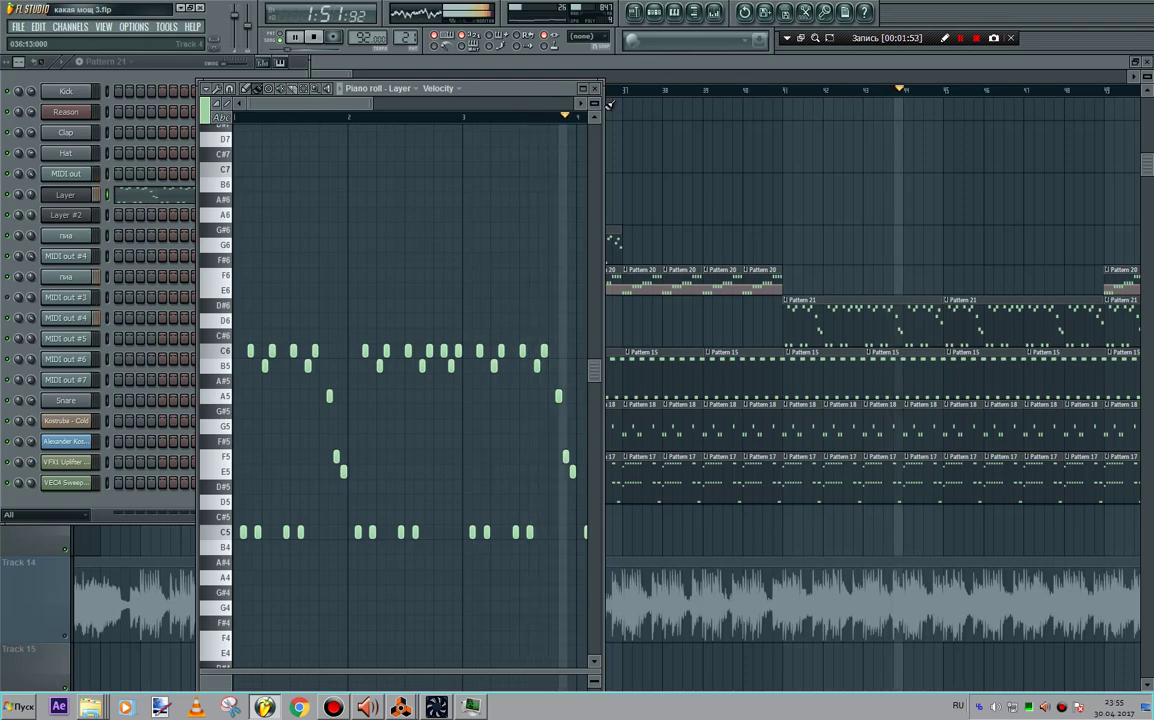
drag(198, 134, 4, 128)
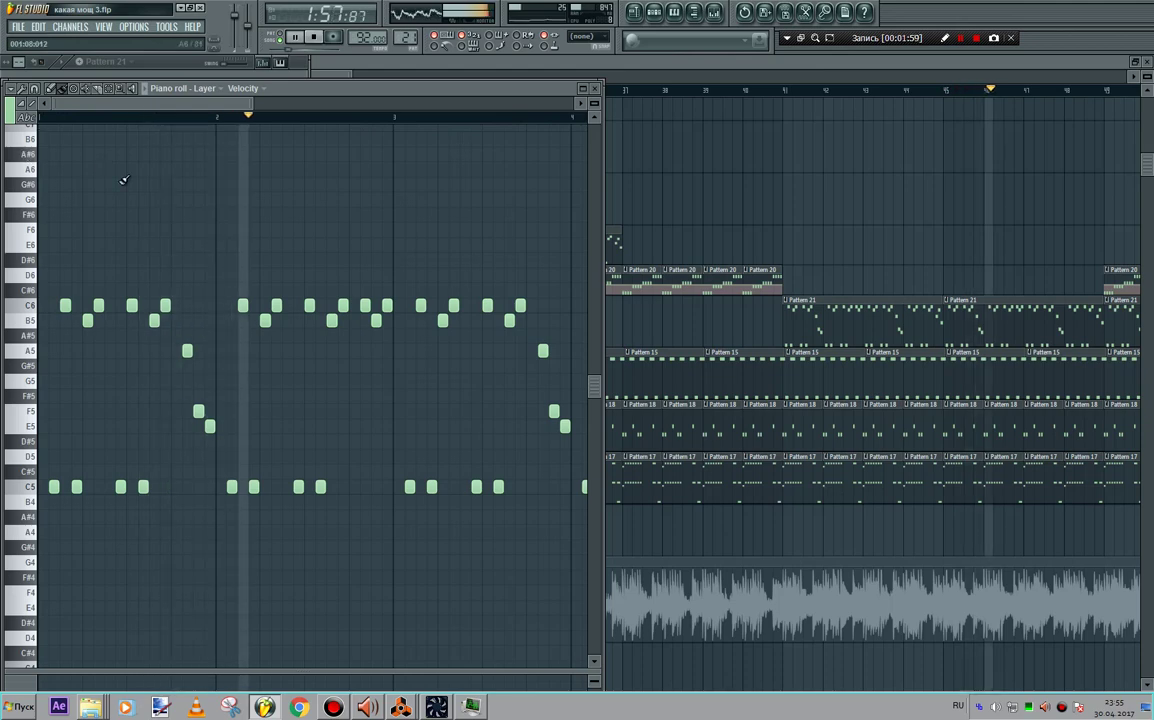
drag(219, 104, 306, 112)
- Bring the playlist back to full size and examine the notes of a later Pattern 20 clip on track 8
drag(568, 60, 470, 89)
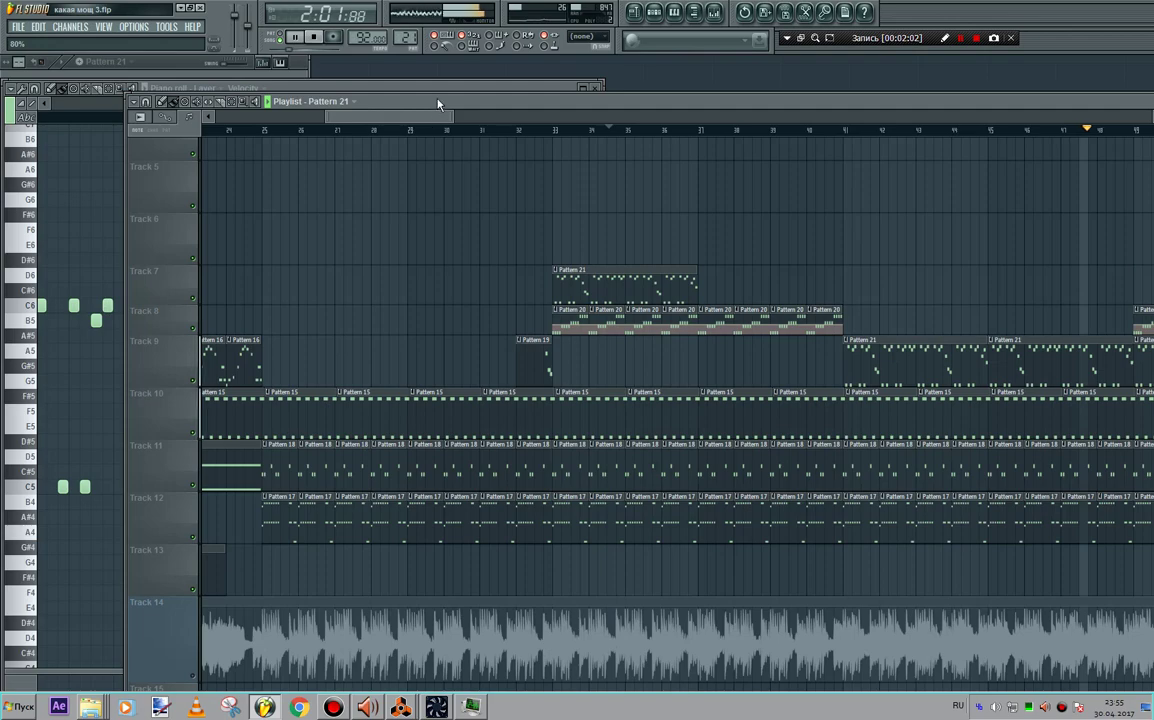
double_click(437, 102)
drag(422, 89, 433, 90)
double_click(329, 280)
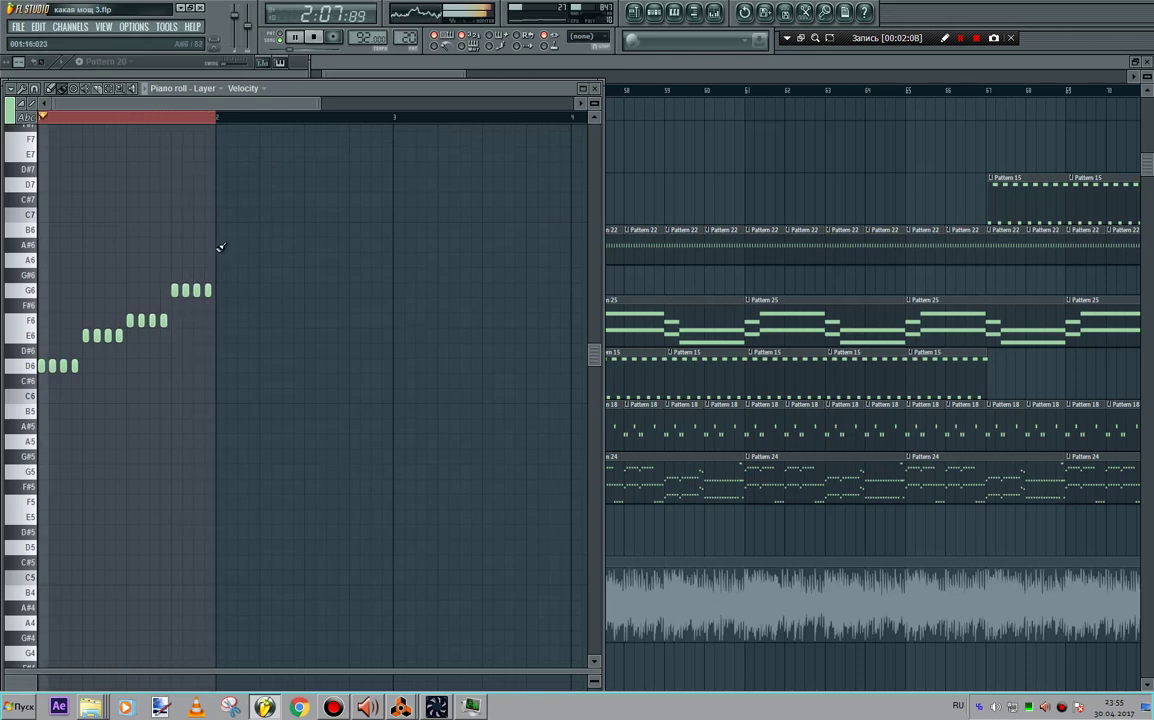
scroll(220, 240, down, 1)
scroll(217, 232, up, 2)
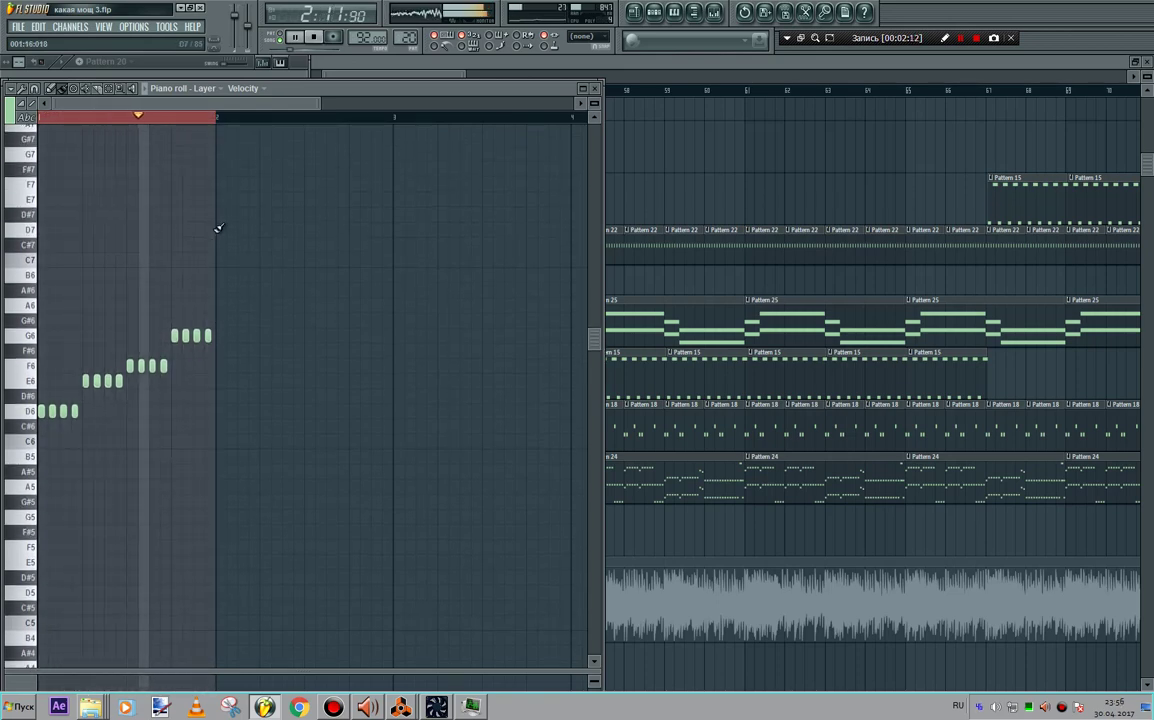
- Return to the playlist and open the first Pattern 24 clip on track 12 in the piano roll
click(675, 68)
double_click(655, 103)
drag(430, 80, 448, 90)
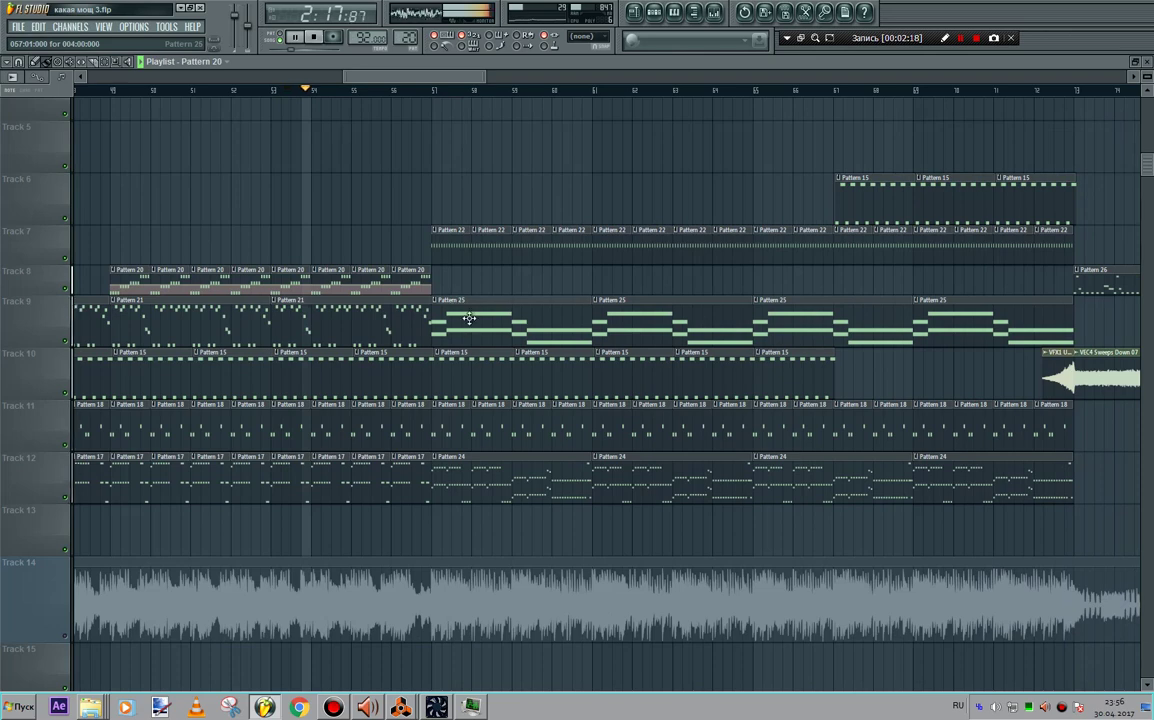
drag(434, 80, 453, 78)
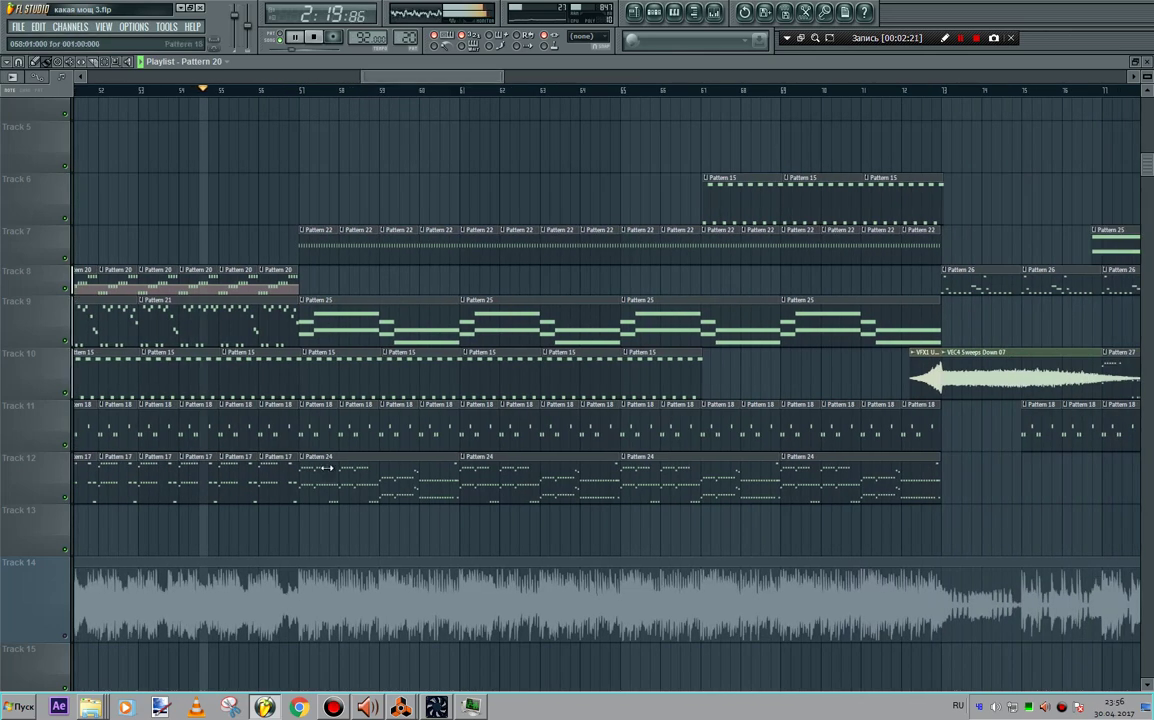
double_click(327, 485)
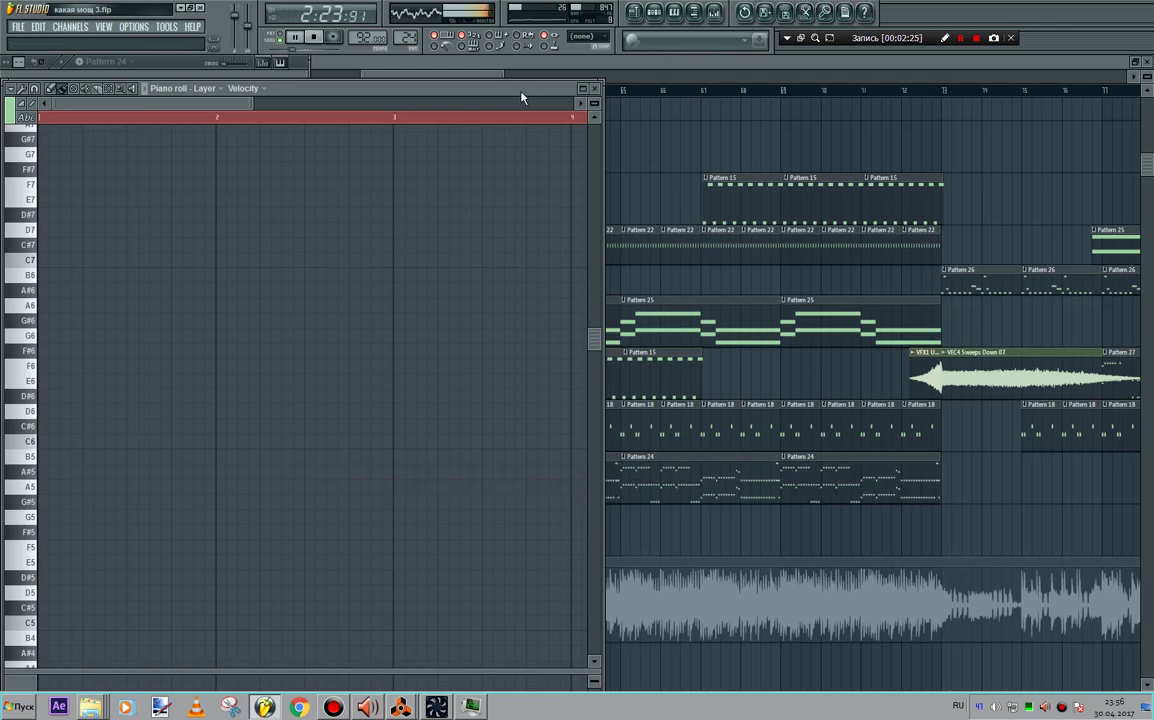
- Maximize the piano roll and examine the repeated notes of Pattern 24 across its four bars
double_click(469, 86)
drag(464, 76, 570, 76)
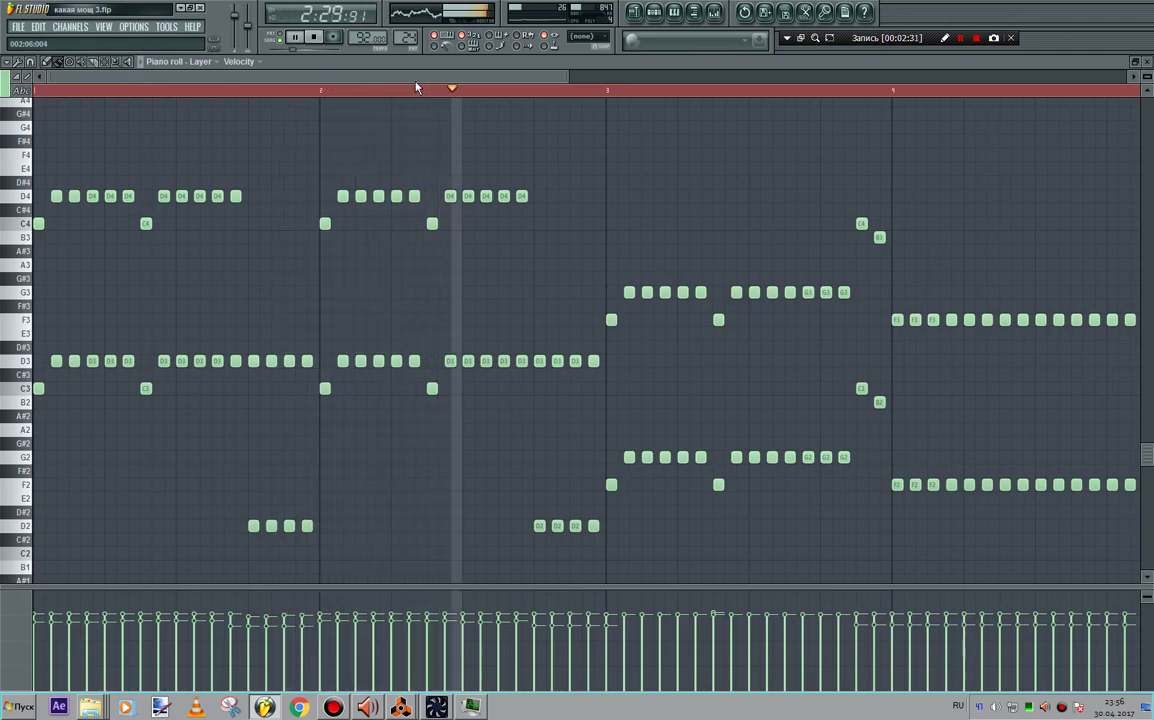
drag(421, 78, 484, 85)
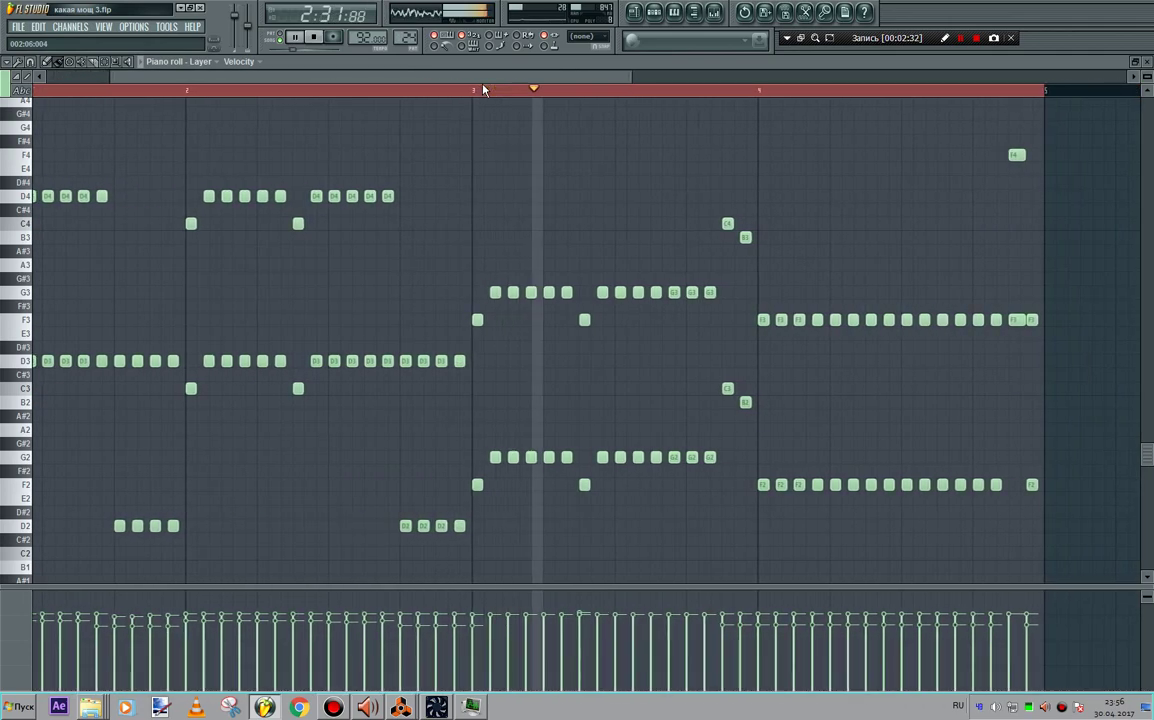
scroll(600, 100, right, 4)
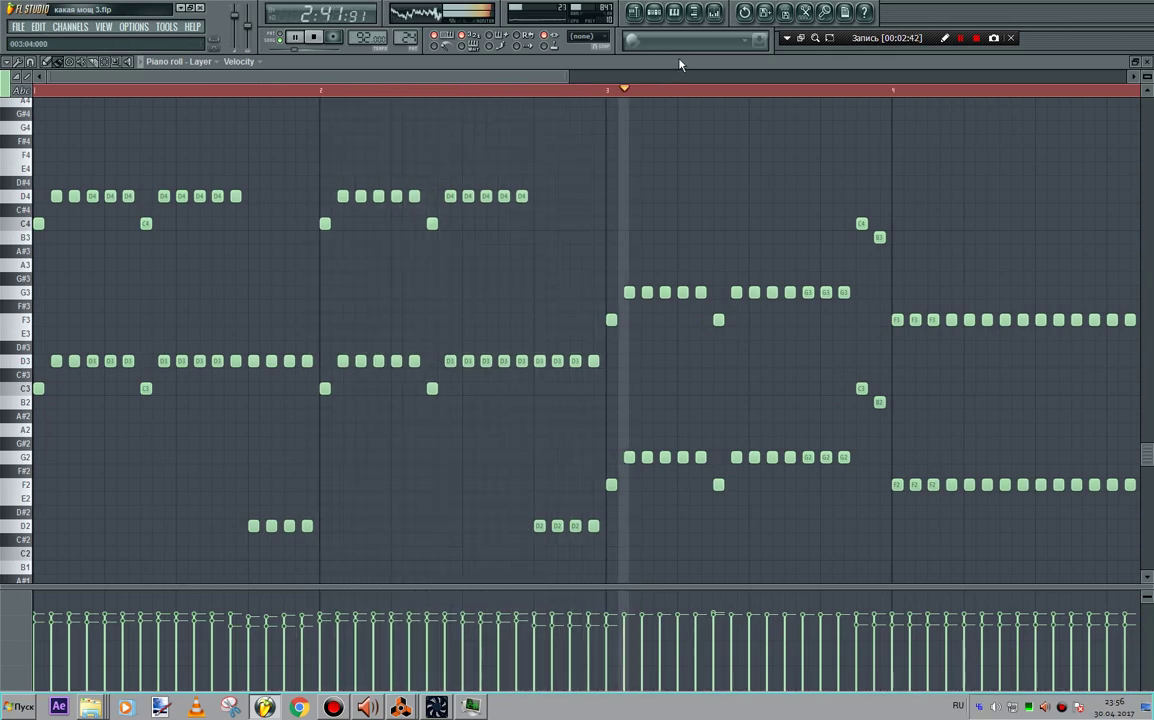
- Restore the piano roll to a smaller window and bring the playlist back to full size
double_click(704, 62)
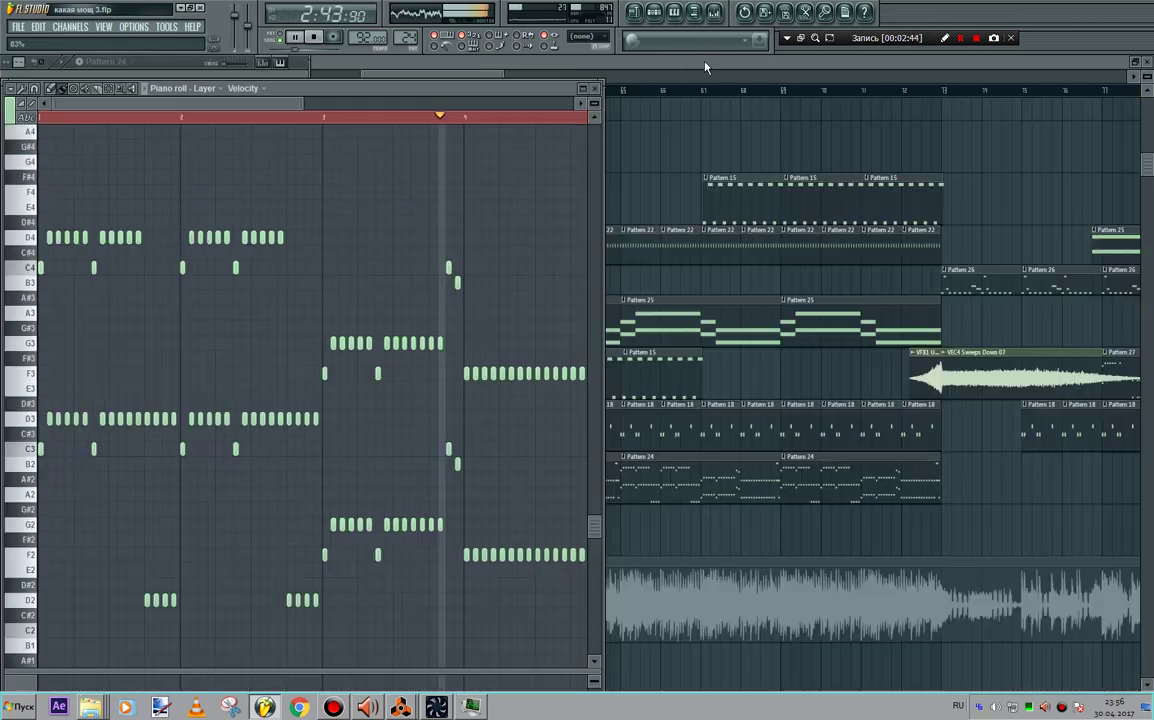
double_click(690, 64)
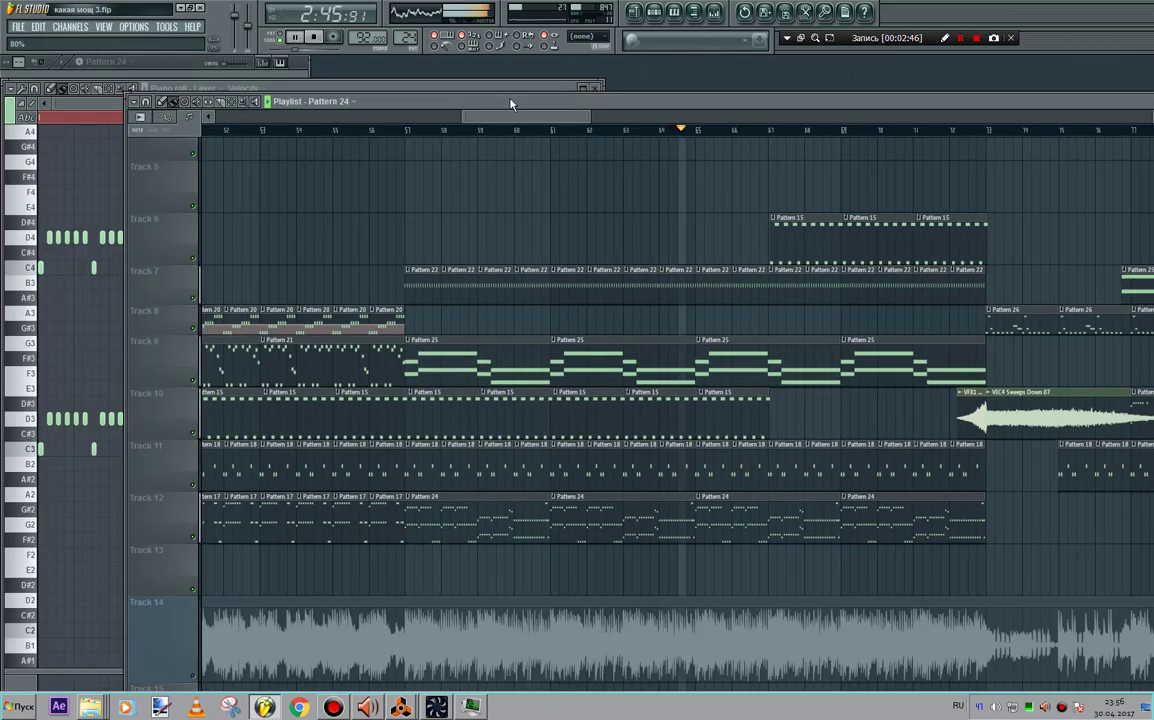
double_click(713, 106)
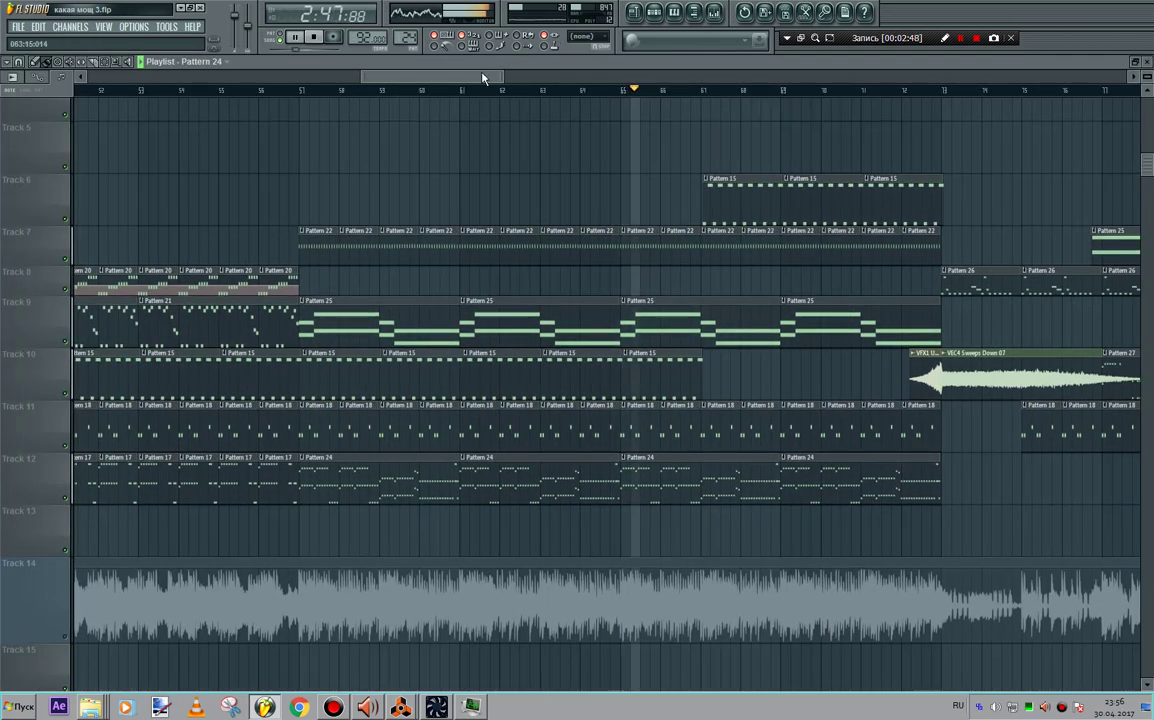
- Open a Pattern 25 clip on track 9 in the piano roll and examine its long notes from the first bar
drag(483, 78, 536, 85)
double_click(332, 319)
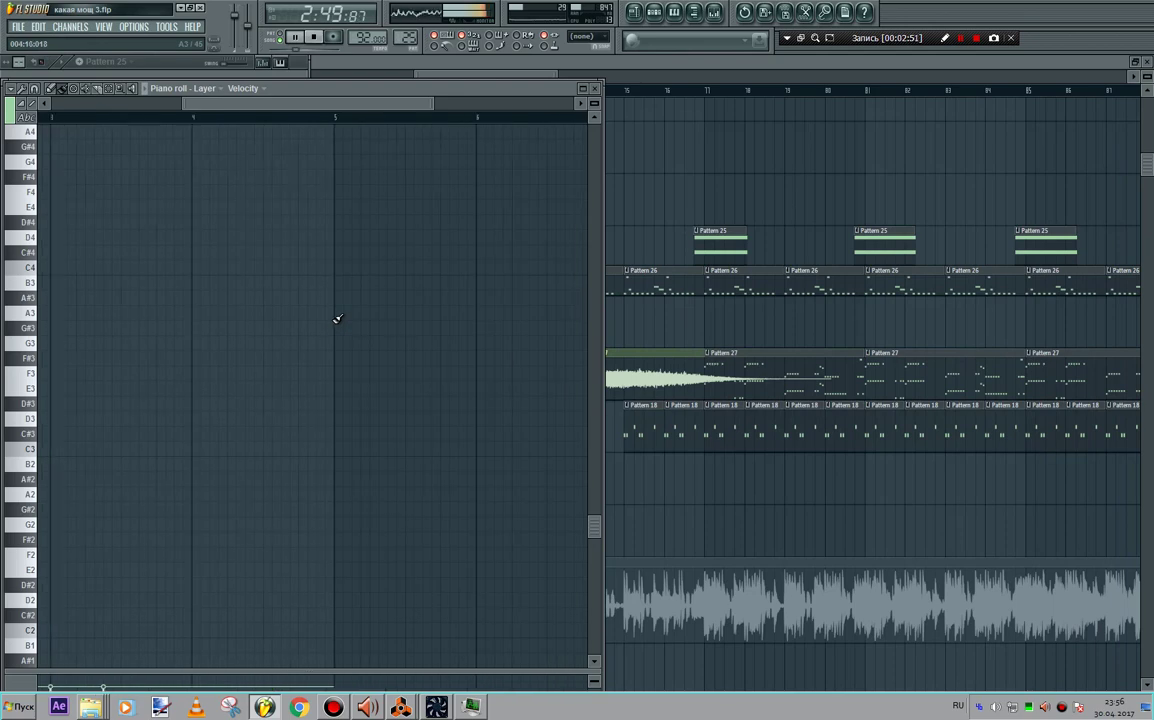
scroll(341, 150, up, 5)
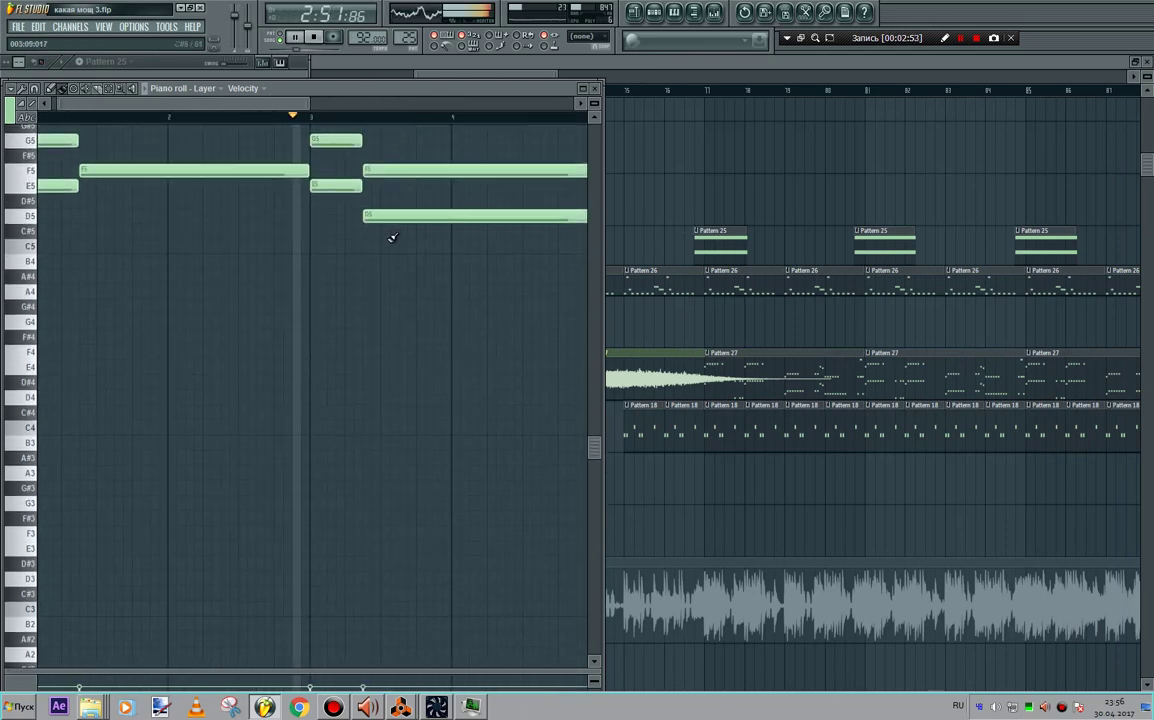
mouse_move(287, 109)
mouse_down()
mouse_move(237, 117)
mouse_move(361, 110)
mouse_move(213, 110)
mouse_move(276, 110)
mouse_up()
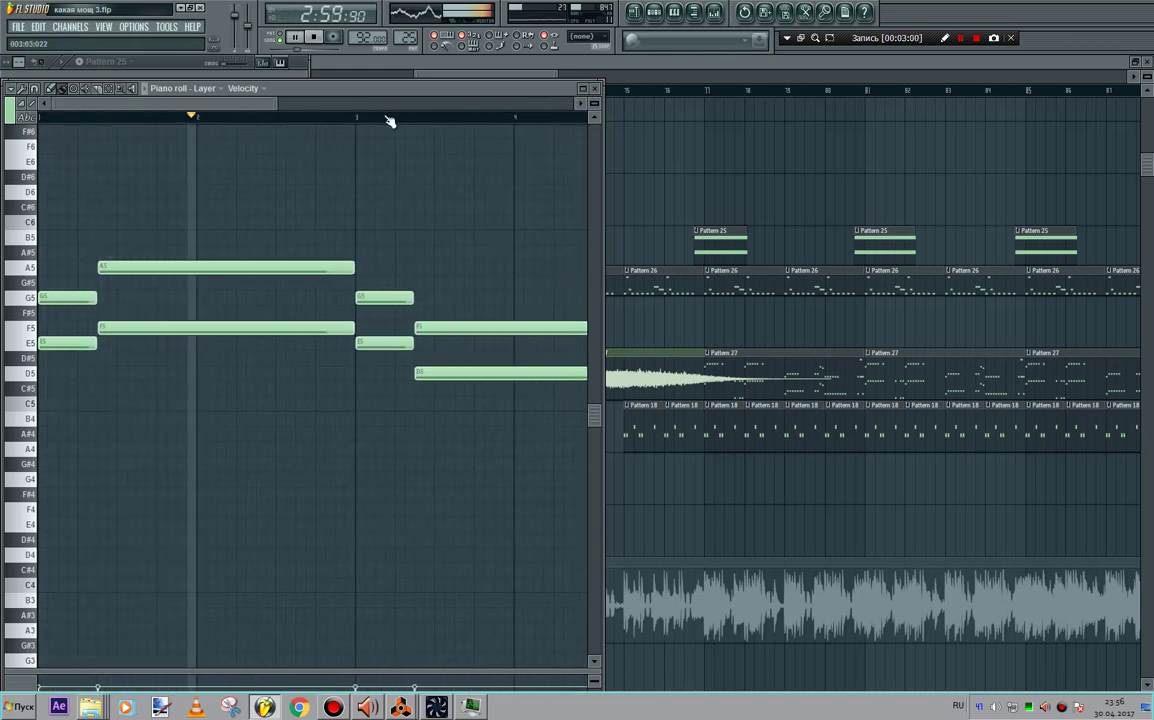
- Return to the playlist and open the second Pattern 26 clip on track 8 in the piano roll
click(528, 72)
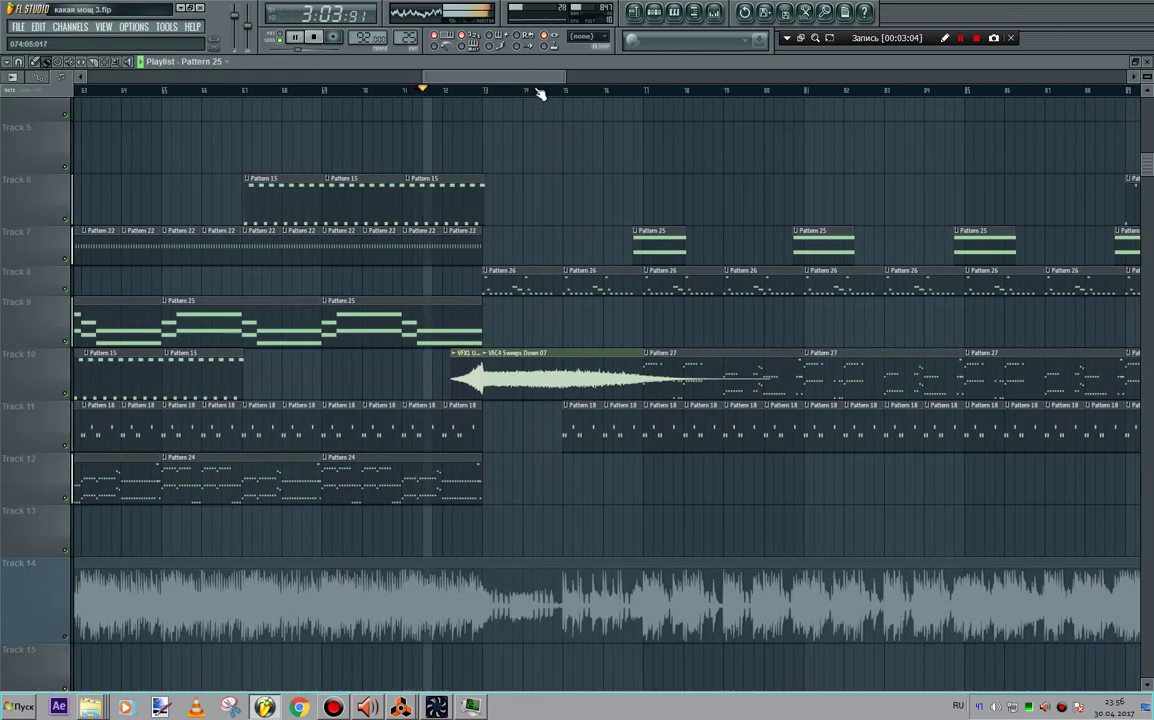
scroll(540, 98, up, 2)
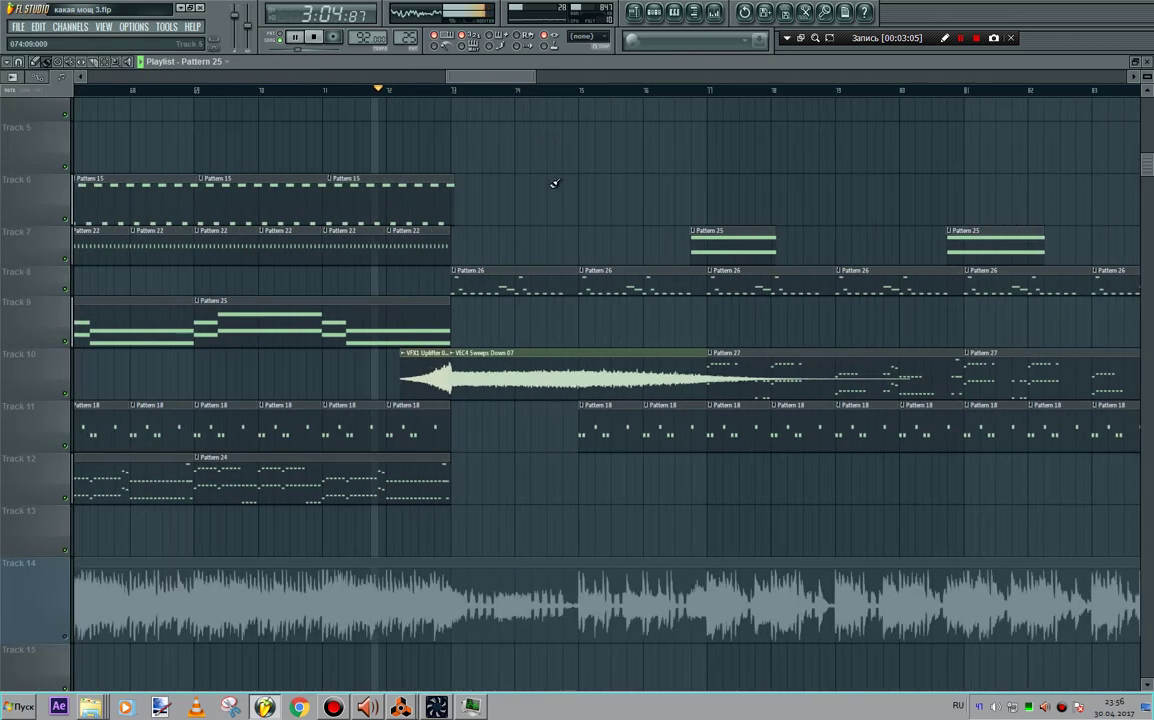
double_click(629, 270)
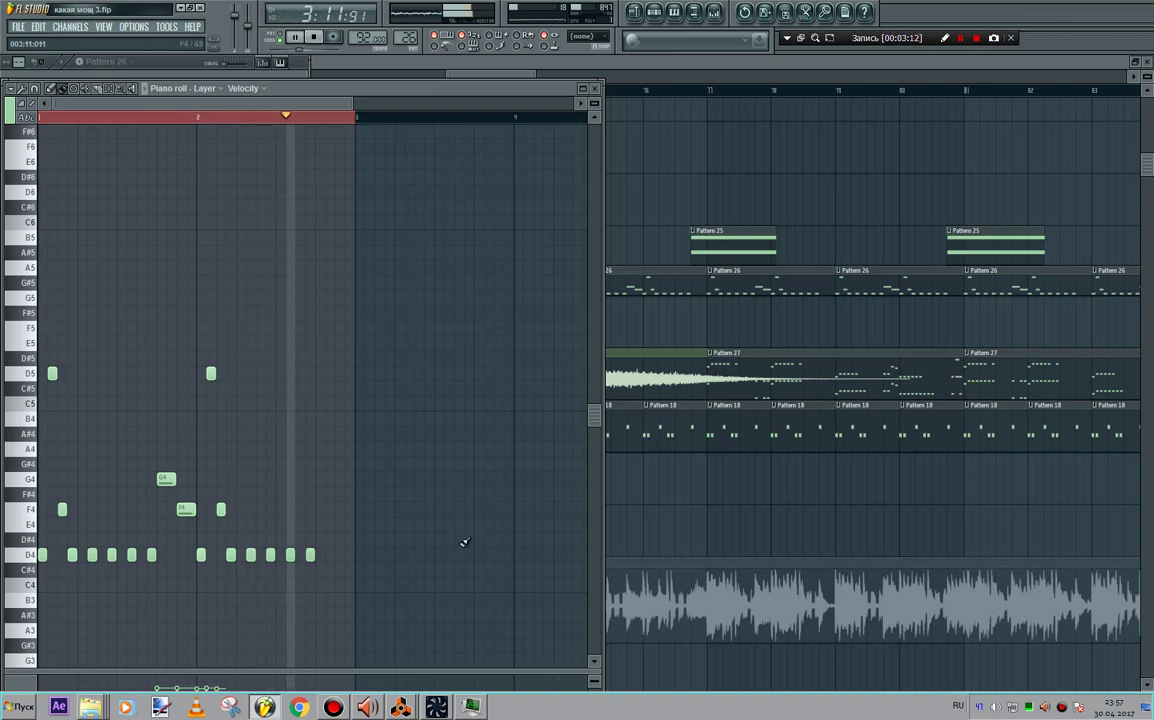
- Enlarge the velocity lane to inspect the note velocities of Pattern 26, and shrink the lane again
drag(465, 674, 463, 593)
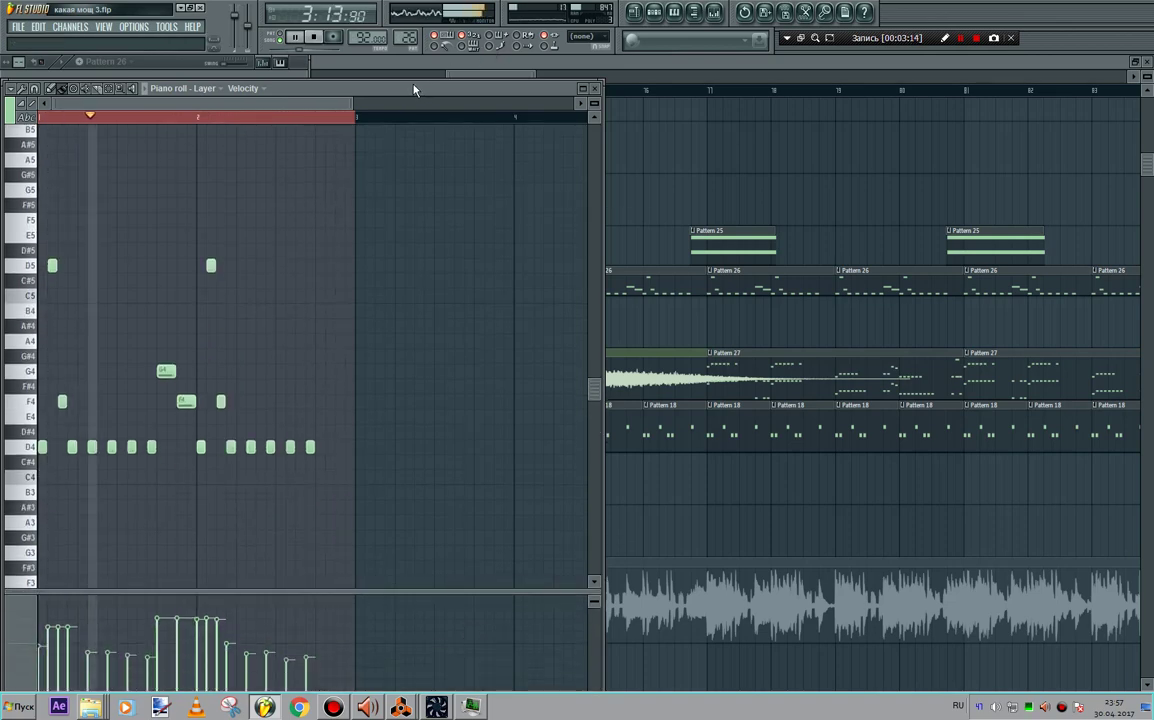
mouse_move(415, 90)
mouse_down()
mouse_move(420, 160)
mouse_move(425, 68)
mouse_up()
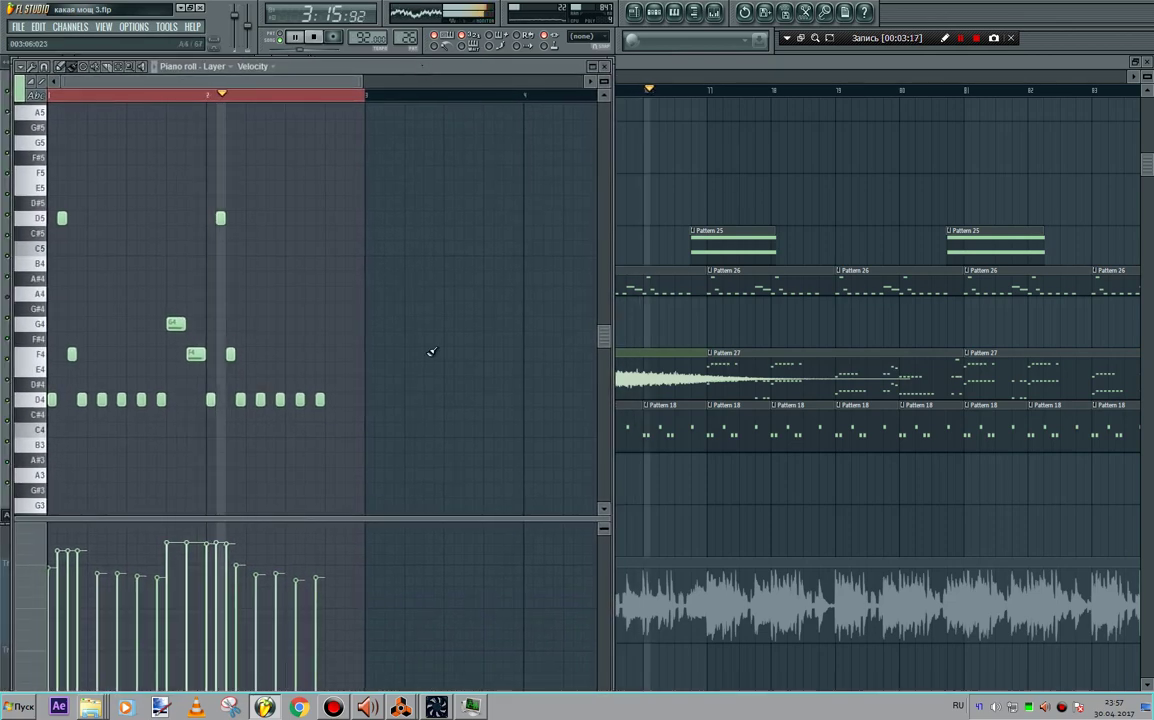
drag(404, 522, 400, 645)
- Open a later Pattern 27 clip on track 10 and examine all four bars of its notes in a maximized piano roll
drag(367, 66, 567, 86)
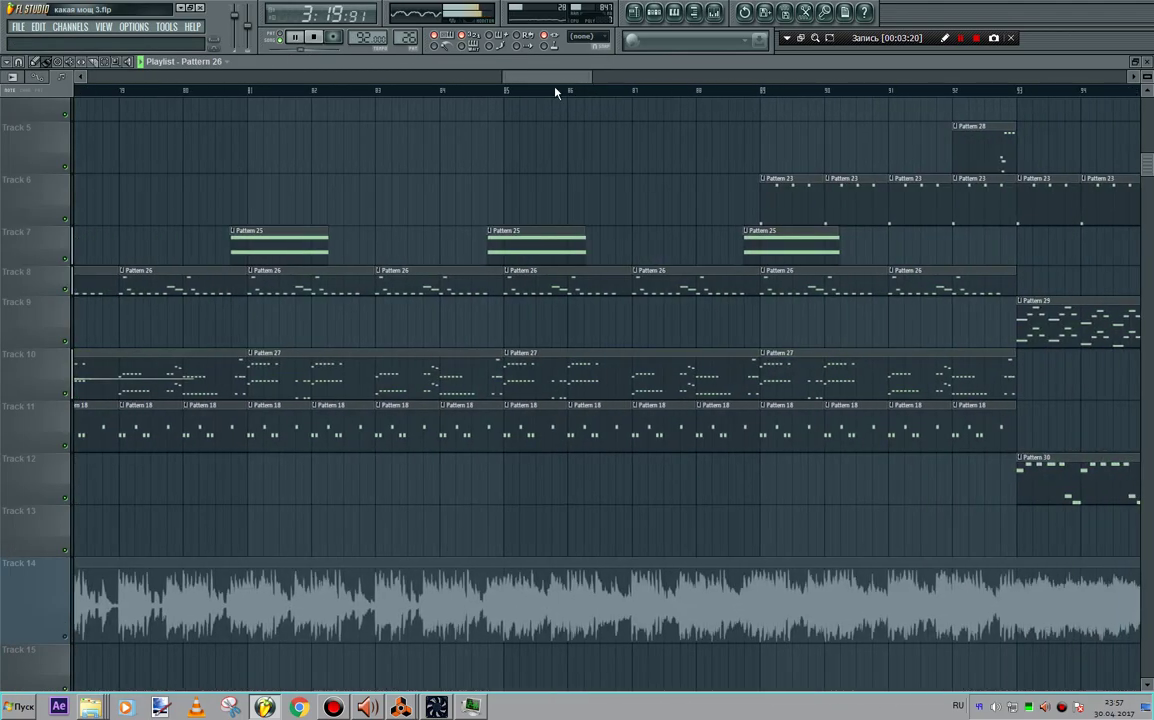
double_click(701, 360)
double_click(335, 80)
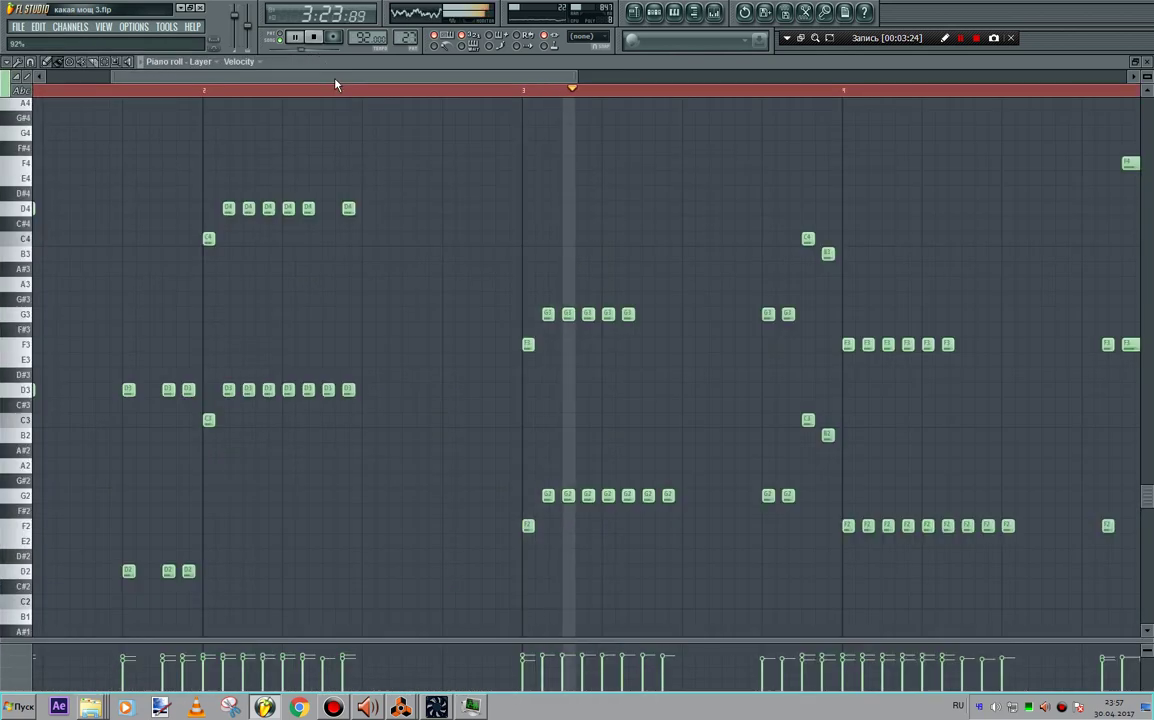
drag(300, 82, 484, 100)
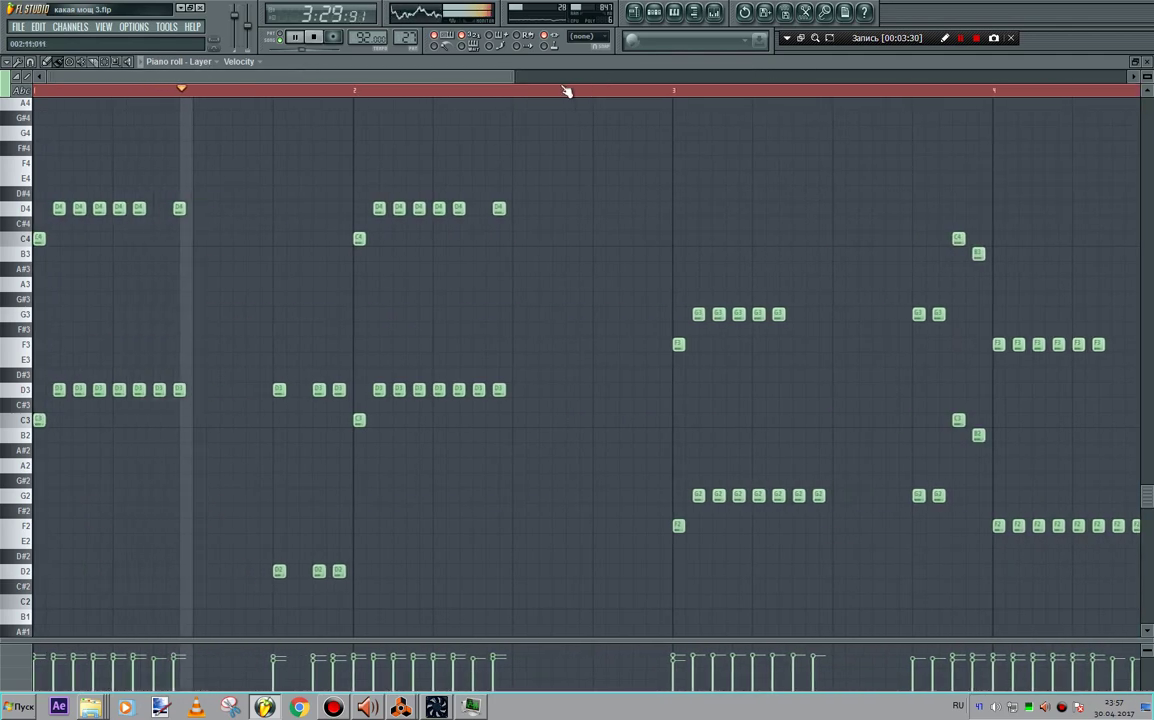
drag(515, 76, 852, 81)
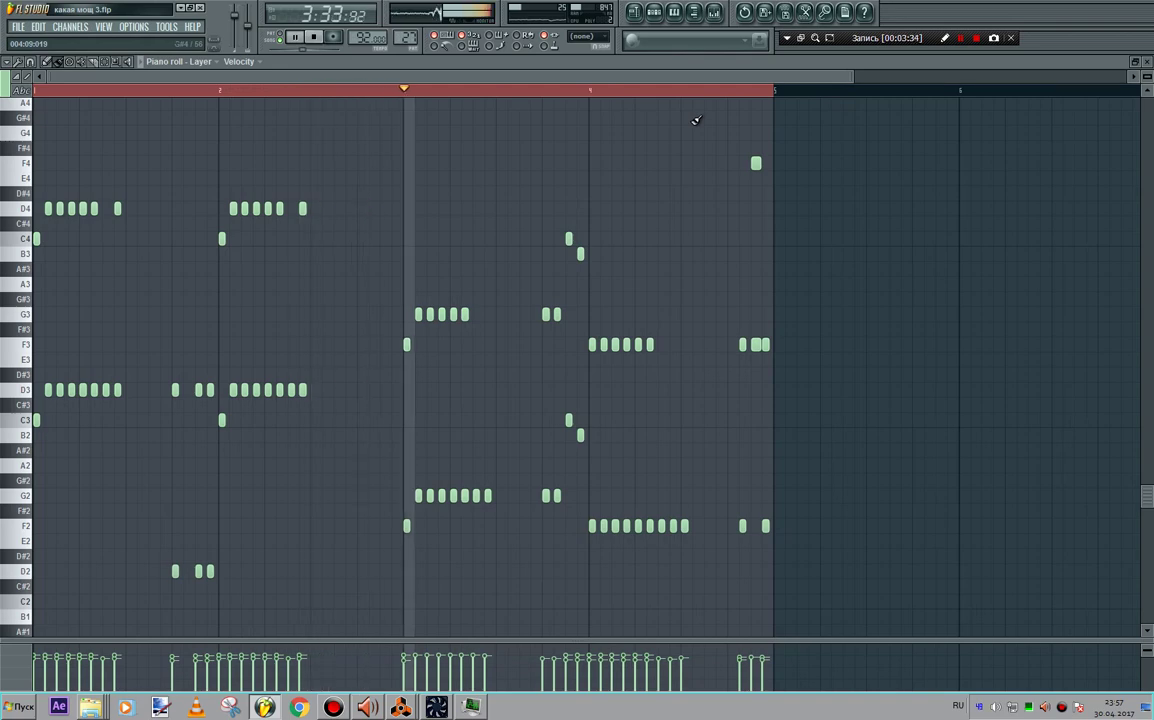
- Check the CPU load in Windows Task Manager and minimize its window again
click(472, 707)
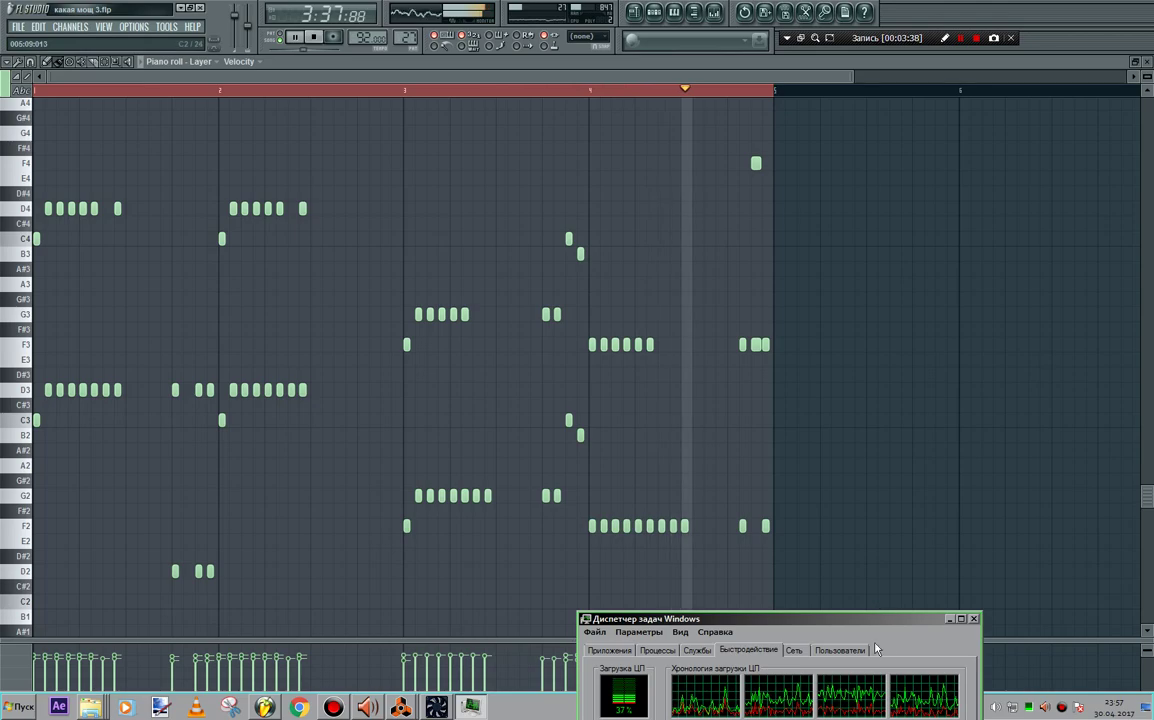
click(950, 619)
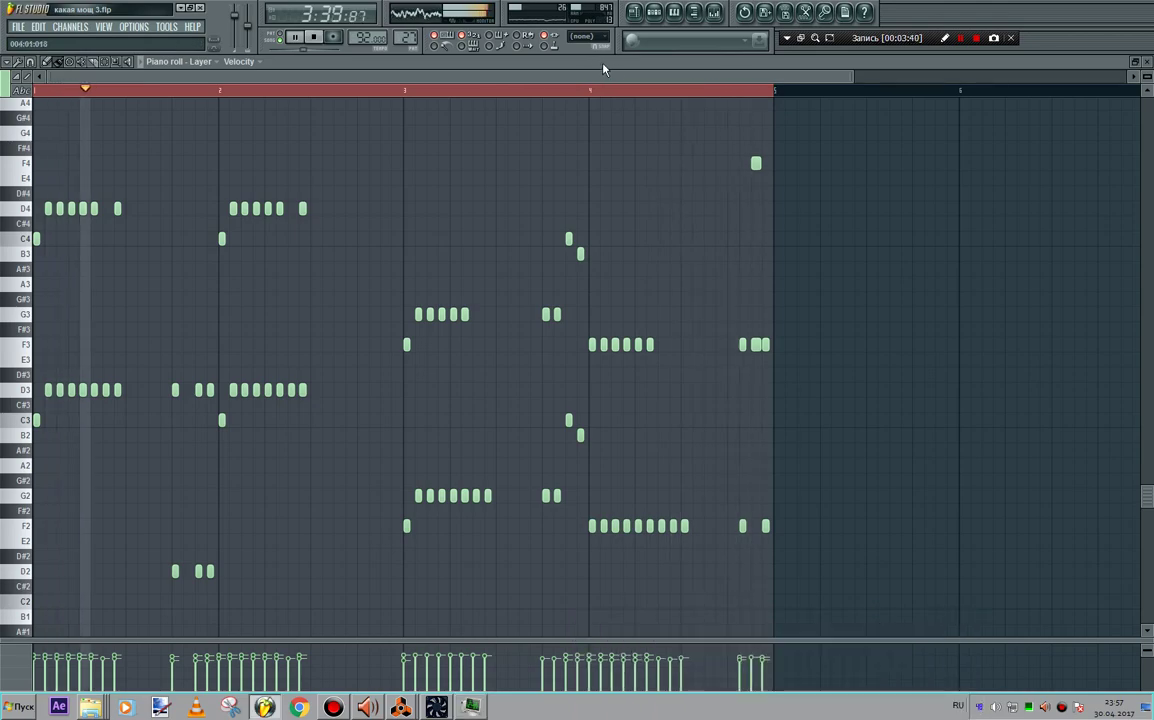
- Take the piano roll out of its maximized state and return to the full-size playlist
double_click(850, 60)
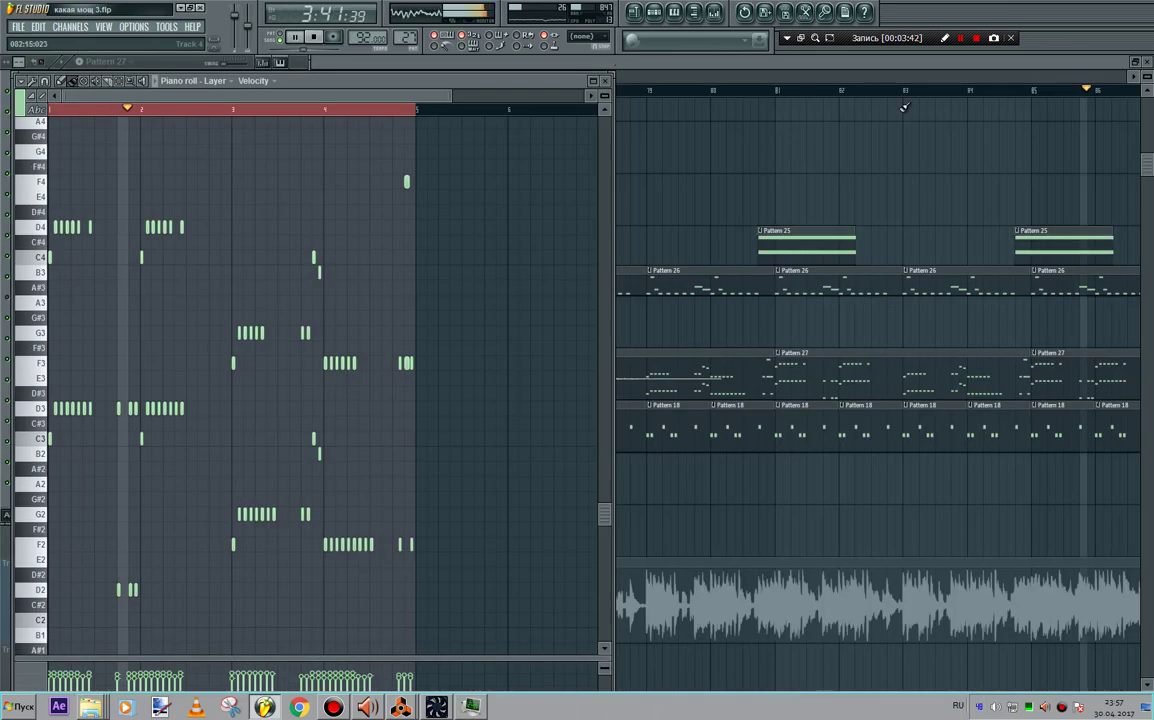
double_click(738, 62)
double_click(596, 104)
- Open a later Pattern 26 clip on track 8 and examine its notes in the piano roll
drag(545, 77, 604, 79)
double_click(369, 291)
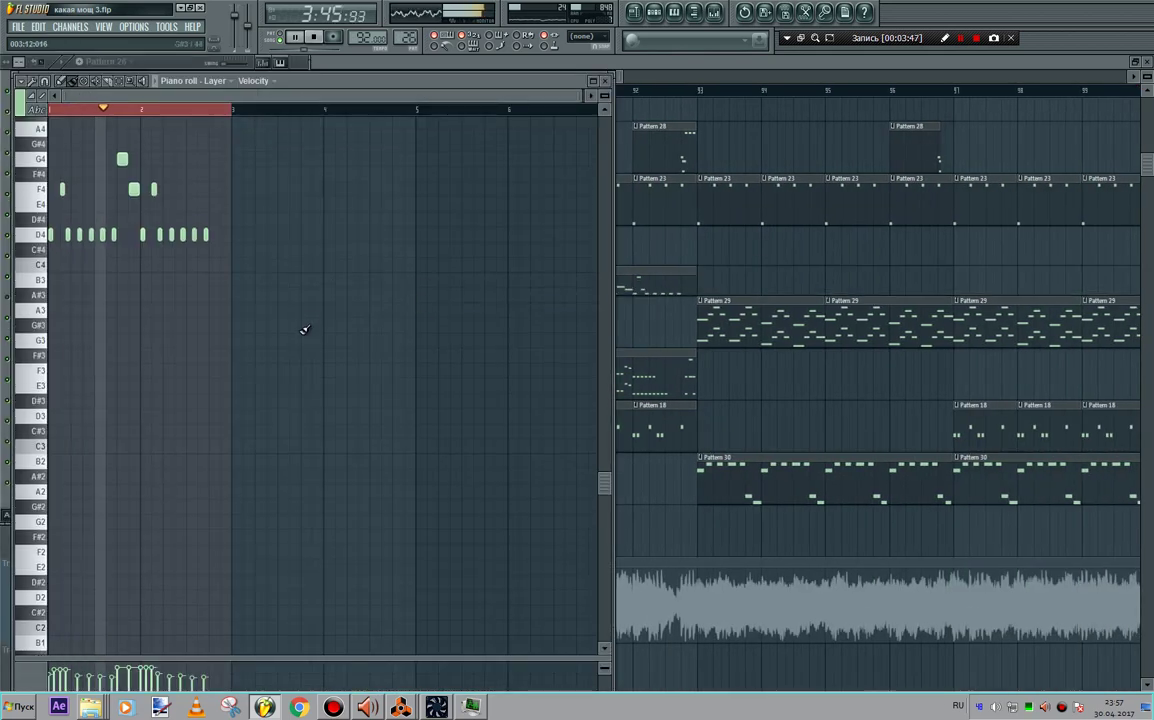
scroll(302, 329, up, 3)
drag(584, 96, 332, 96)
- Return to the playlist and open the second Pattern 23 clip on track 6 to examine its notes
click(697, 74)
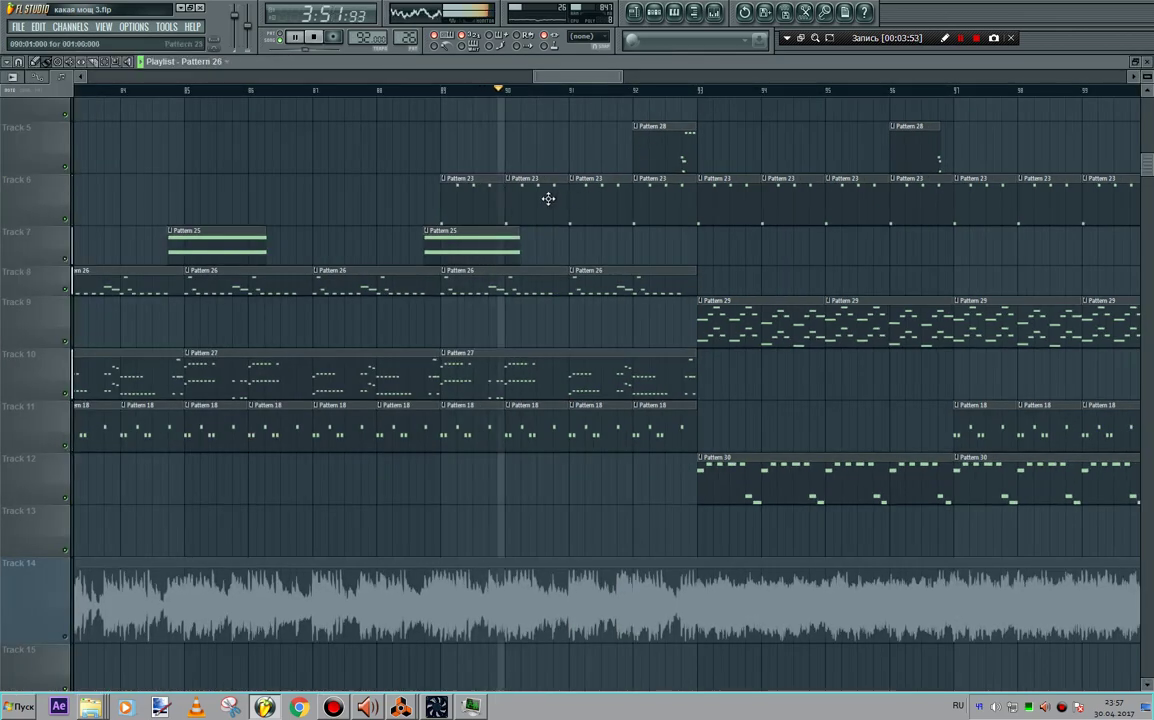
double_click(549, 198)
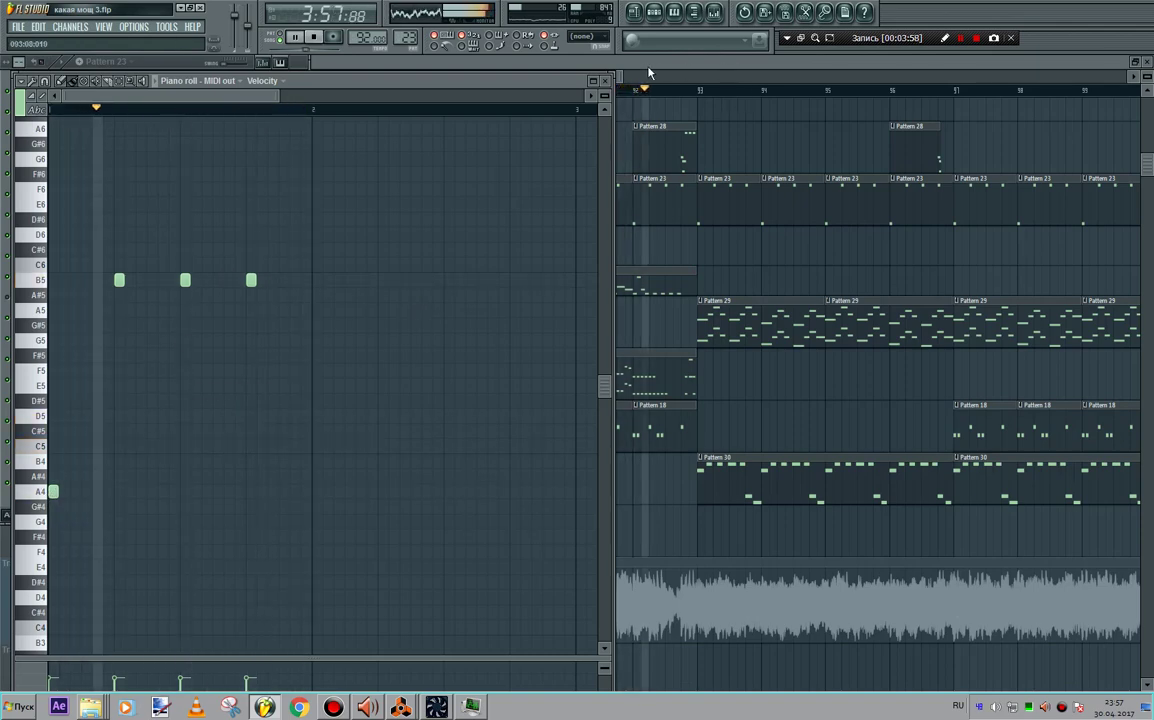
drag(548, 82, 530, 88)
- Open the first Pattern 29 clip on track 9 and examine its notes from the start in the piano roll
drag(609, 77, 654, 80)
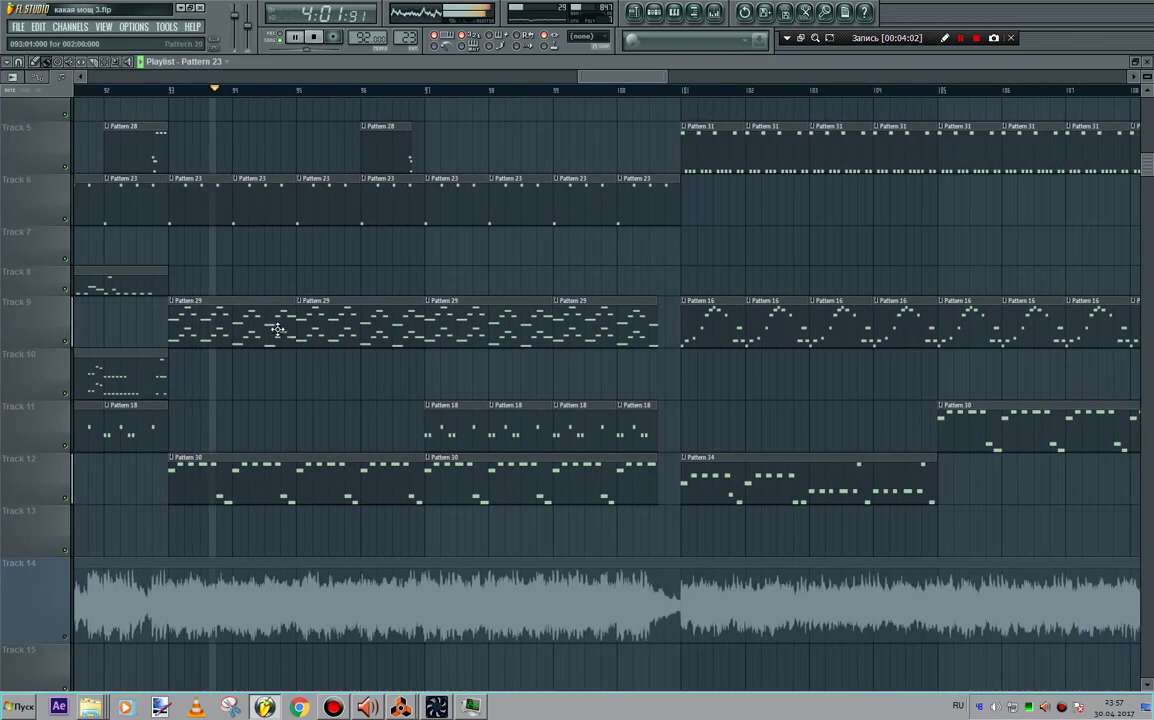
double_click(277, 329)
drag(297, 104, 196, 112)
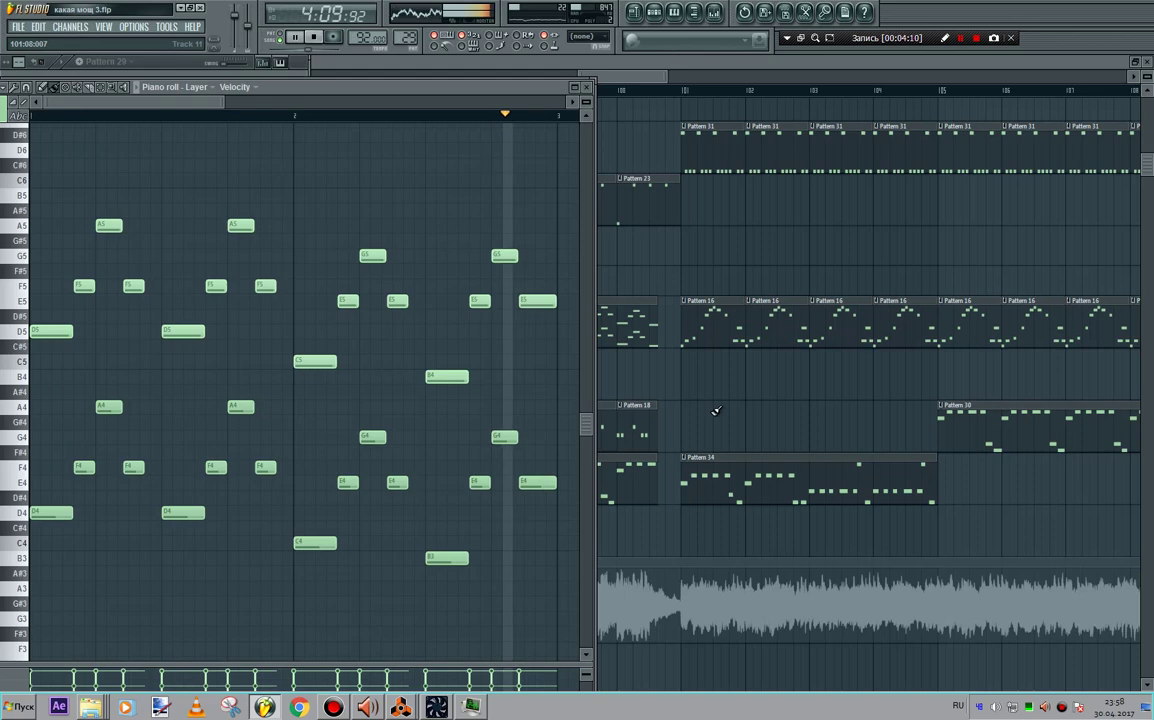
- Examine the notes of the second Pattern 30 clip and the Pattern 34 clip on track 12 in the piano roll
key(F7)
double_click(533, 464)
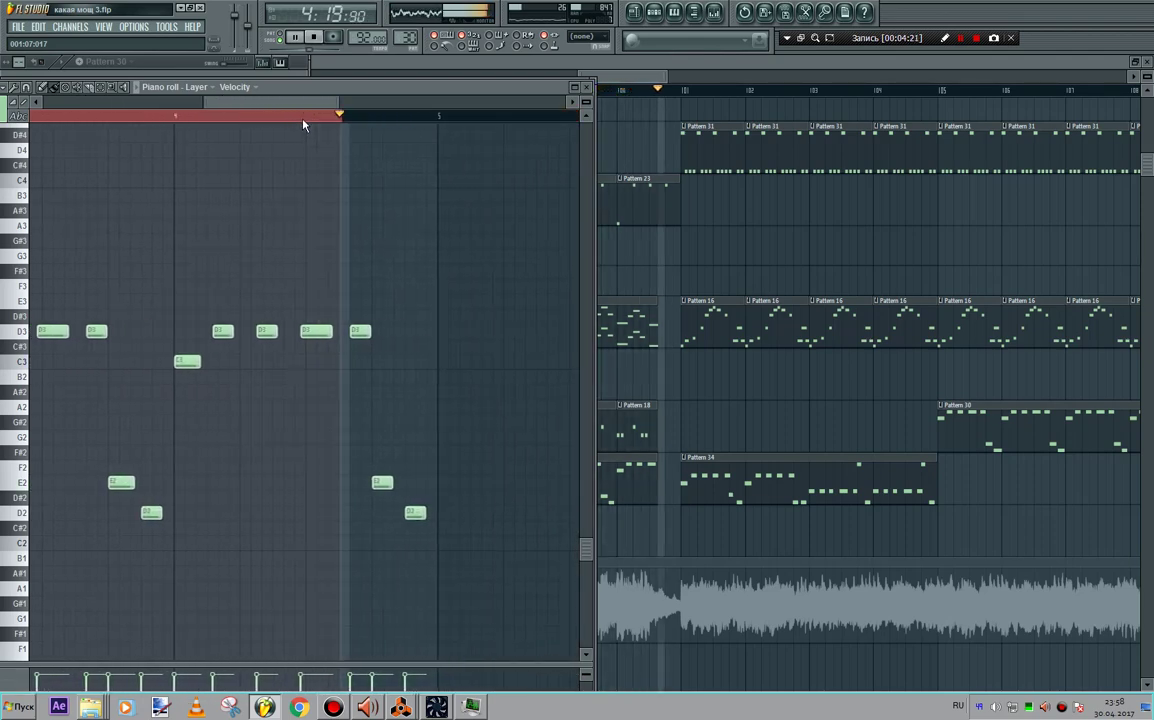
double_click(824, 482)
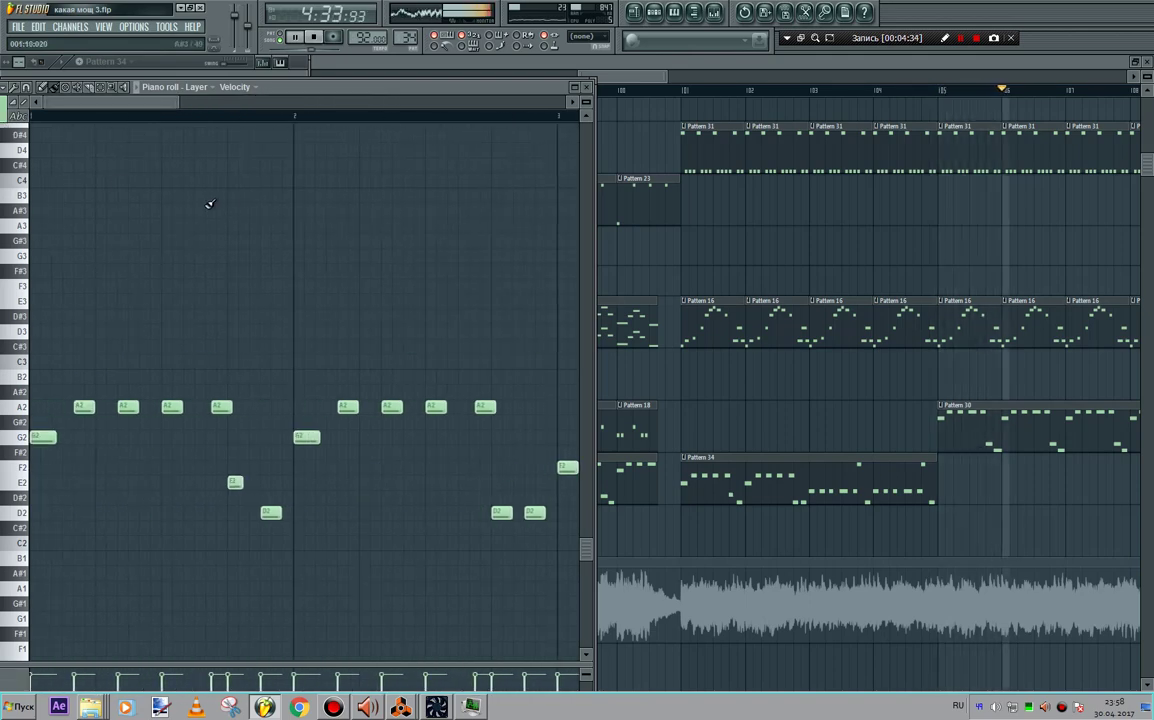
- Open the Pattern 30 clip on track 11 and return to the Pattern 34 clip on track 12 to compare their notes
click(1034, 419)
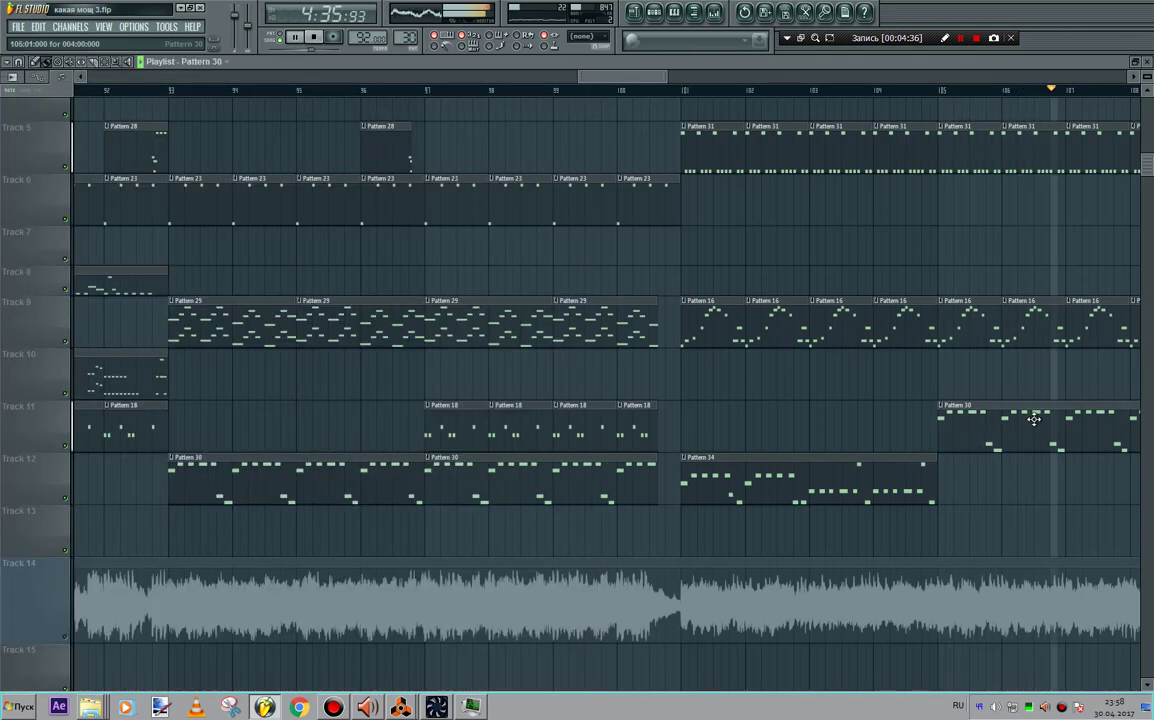
double_click(1034, 419)
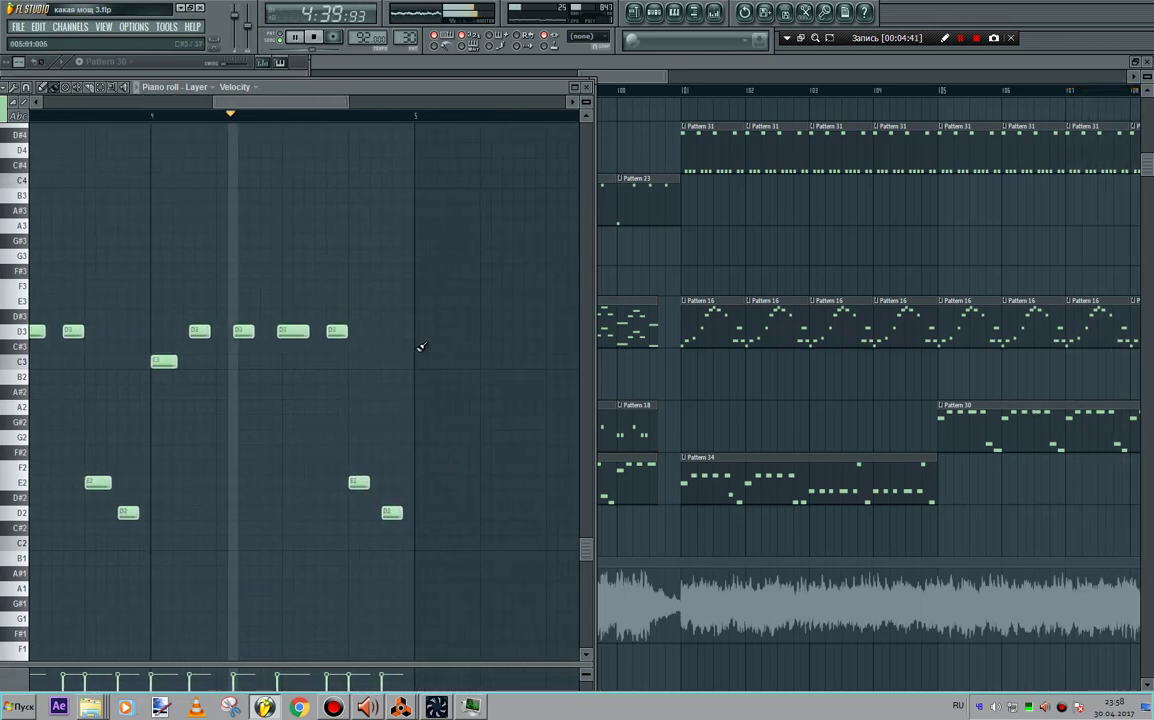
click(738, 500)
double_click(738, 500)
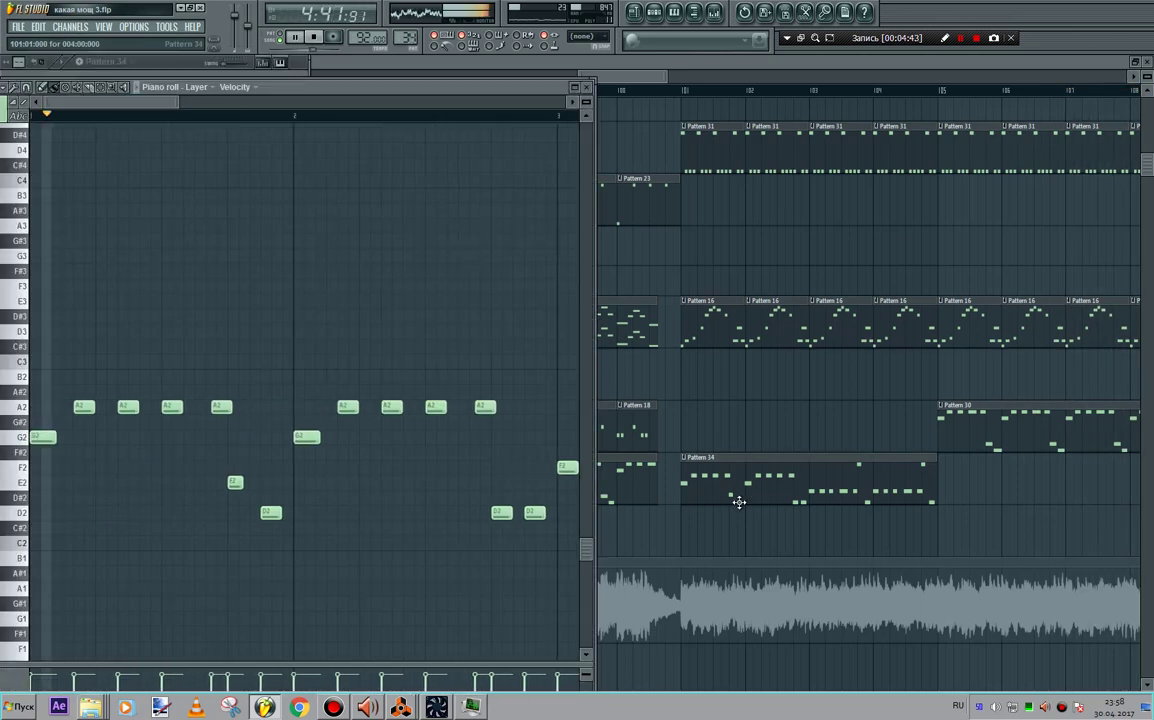
- Open the first Pattern 35 clip on track 8 and examine its high notes in the piano roll
click(653, 88)
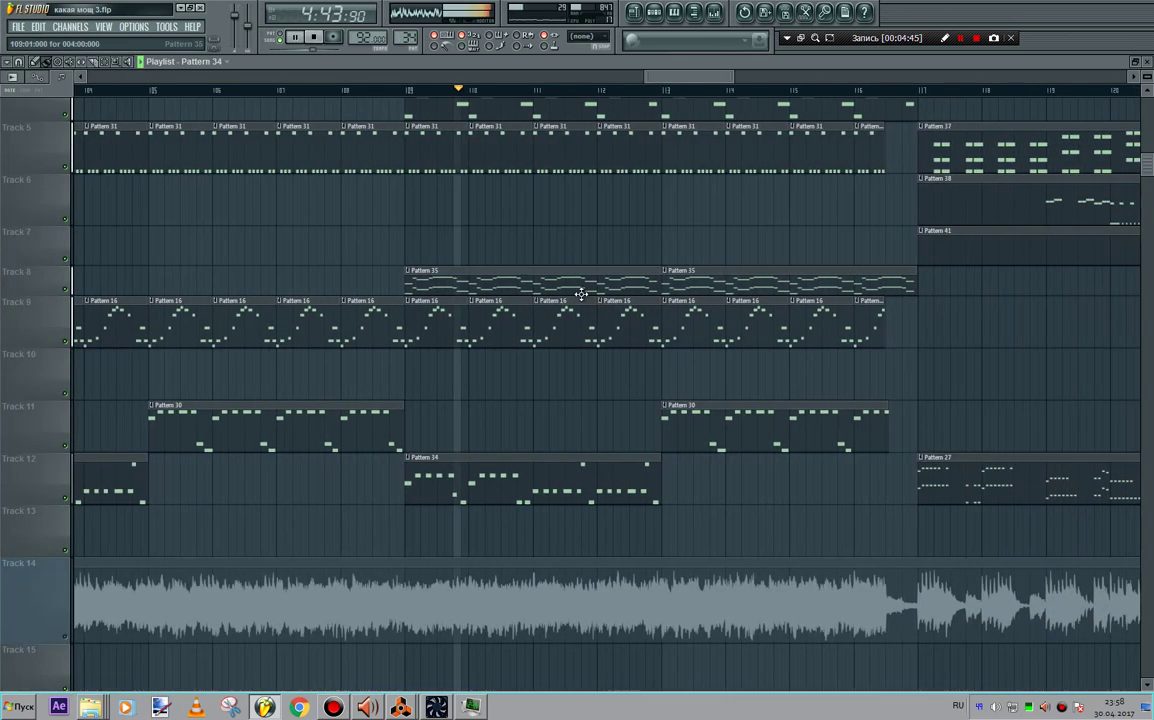
double_click(578, 282)
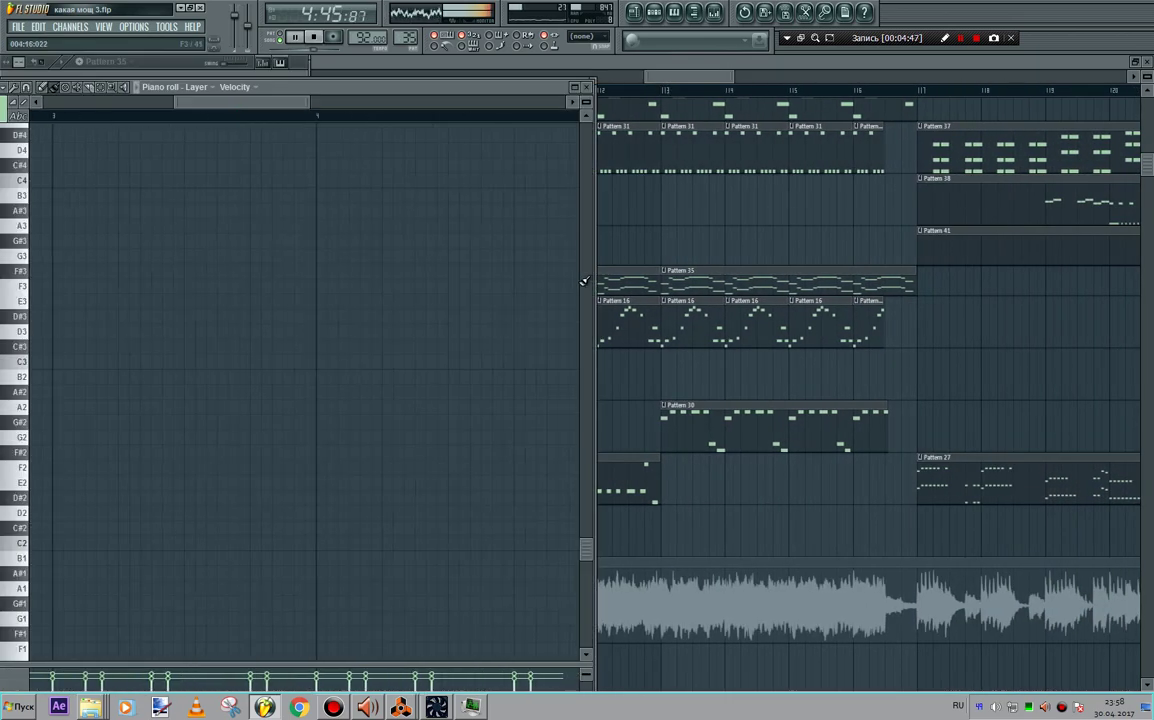
scroll(426, 322, up, 10)
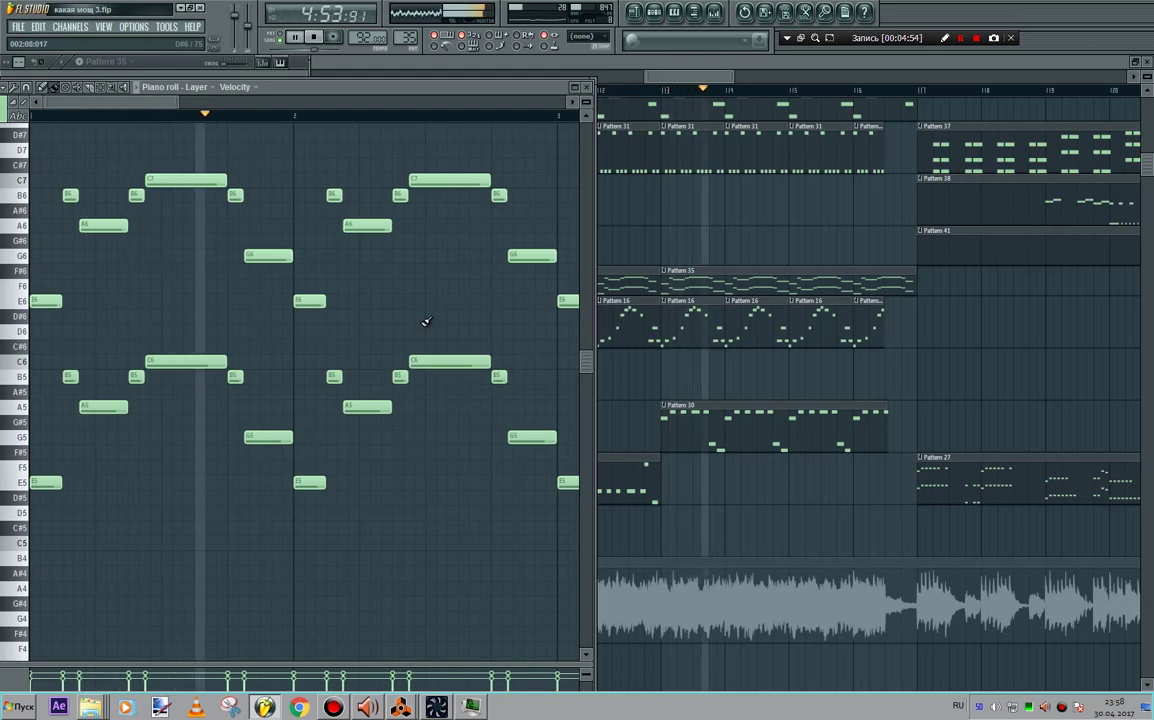
scroll(582, 213, up, 1)
scroll(583, 218, up, 1)
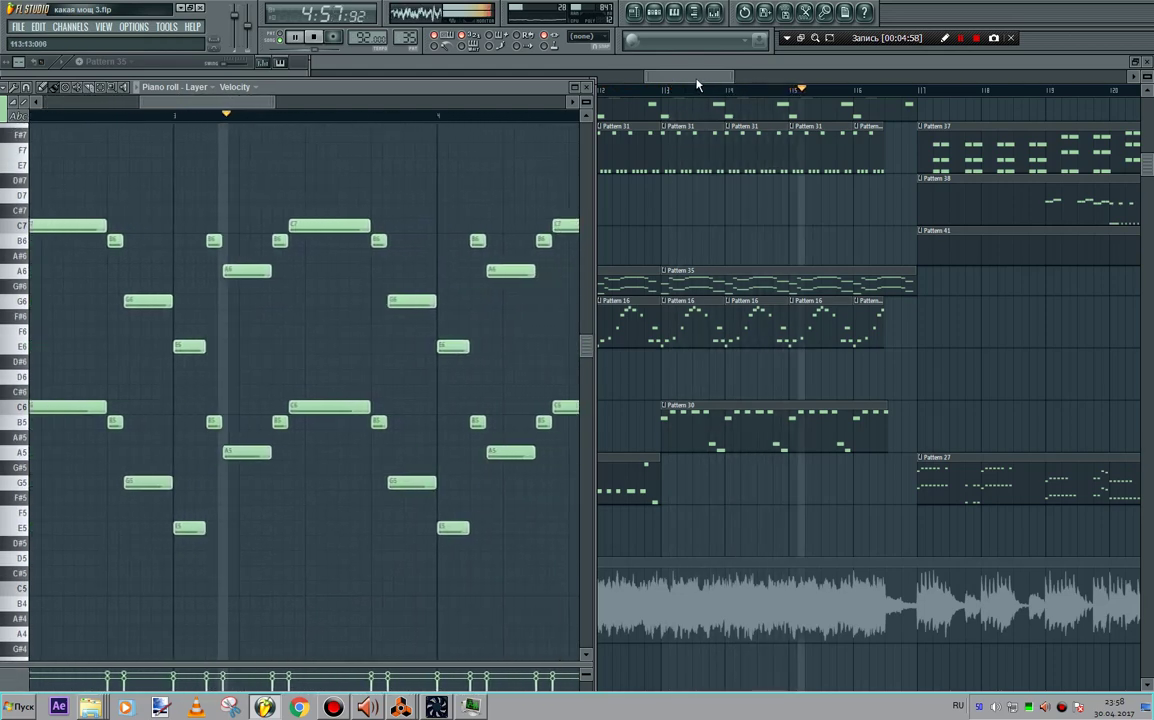
- Open the first Pattern 37 clip on track 5 and examine its chords in the piano roll
drag(696, 79, 712, 79)
scroll(953, 423, up, 4)
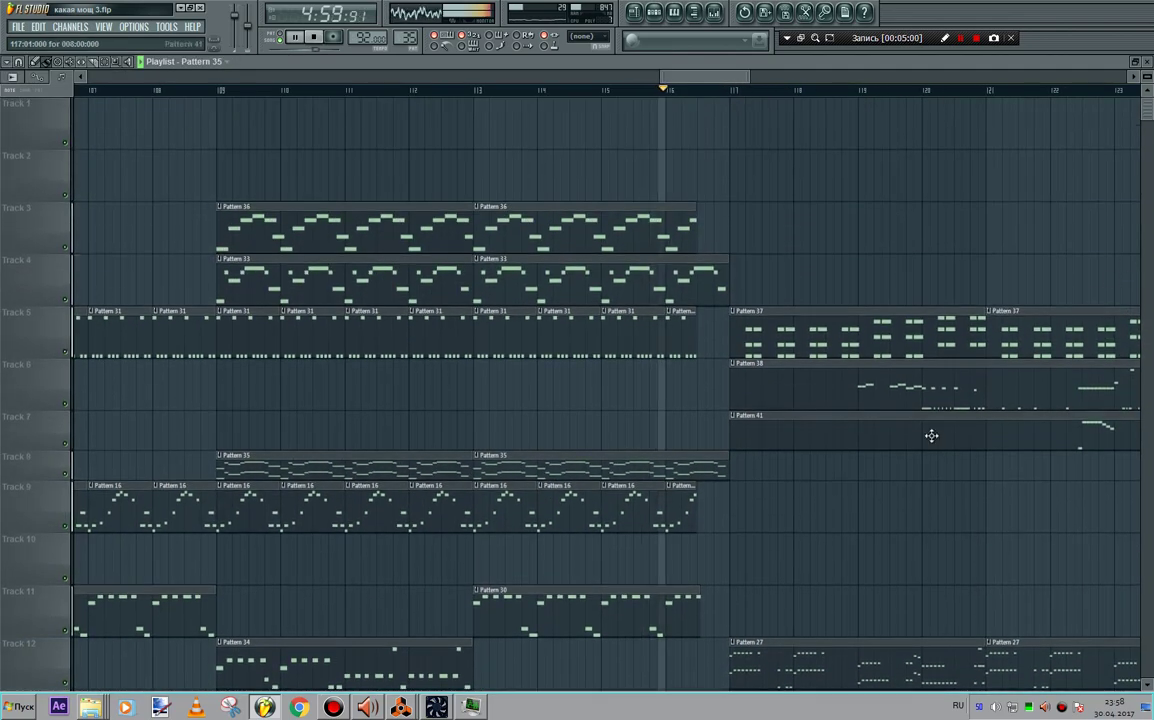
scroll(954, 423, down, 2)
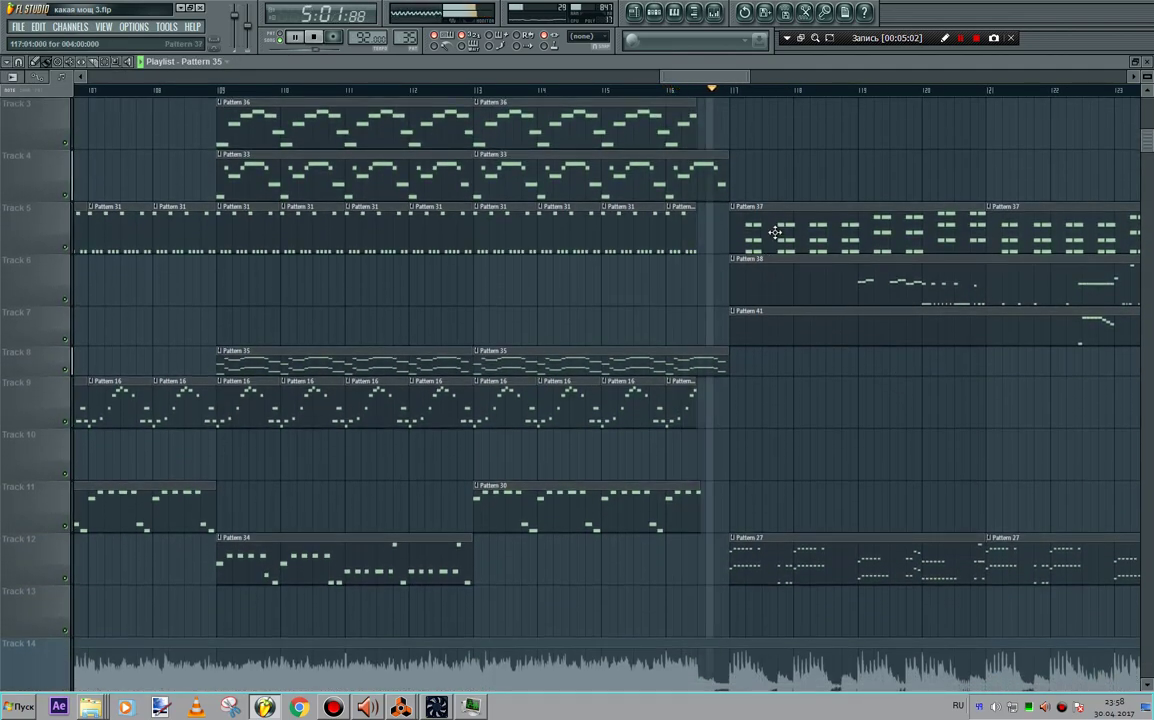
key(F7)
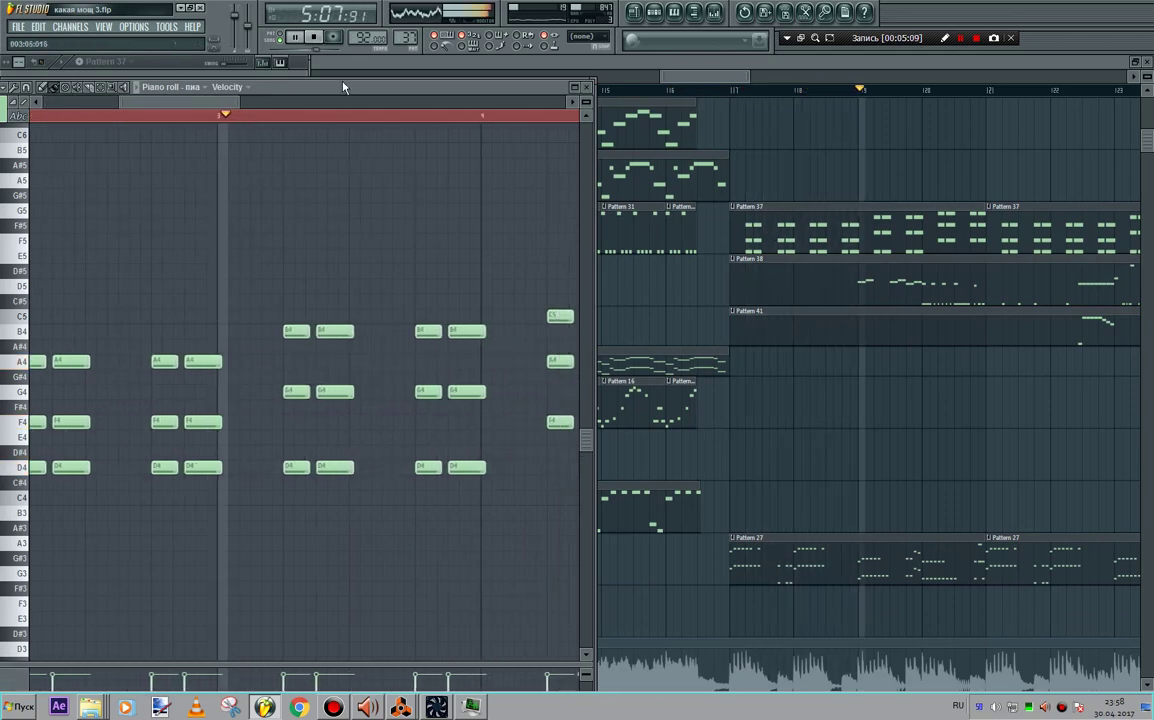
drag(345, 94, 355, 85)
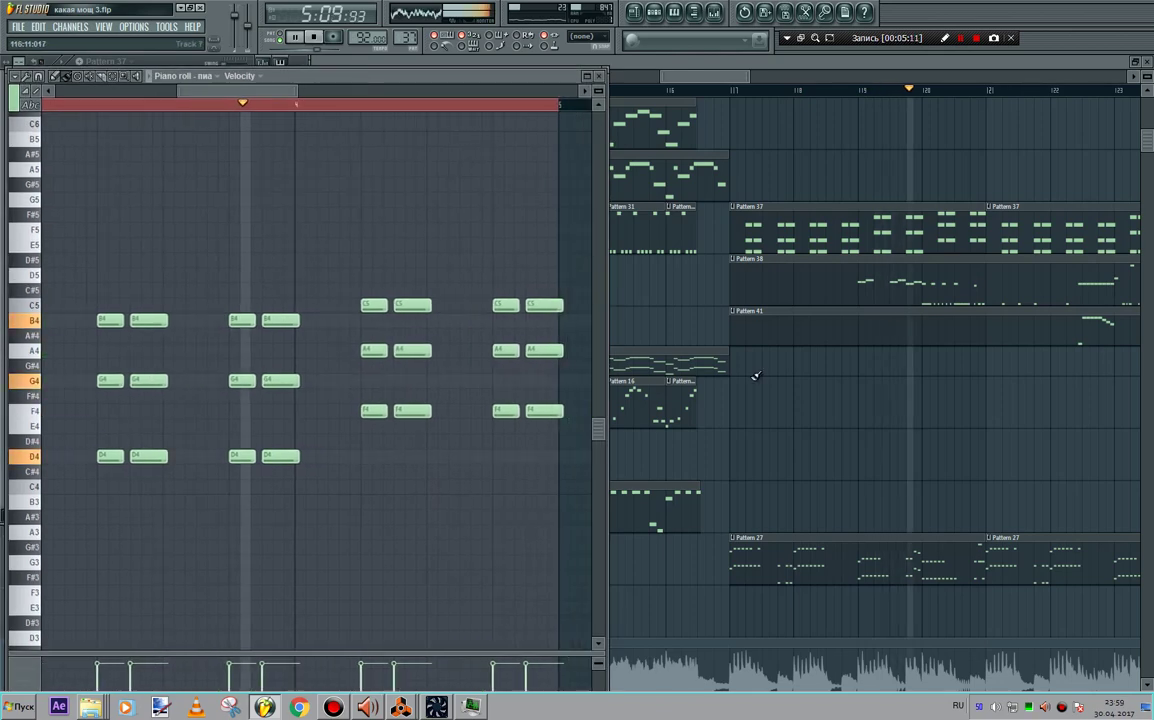
- Open the Pattern 38 clip on track 6 and examine its low and high notes in the piano roll
double_click(902, 289)
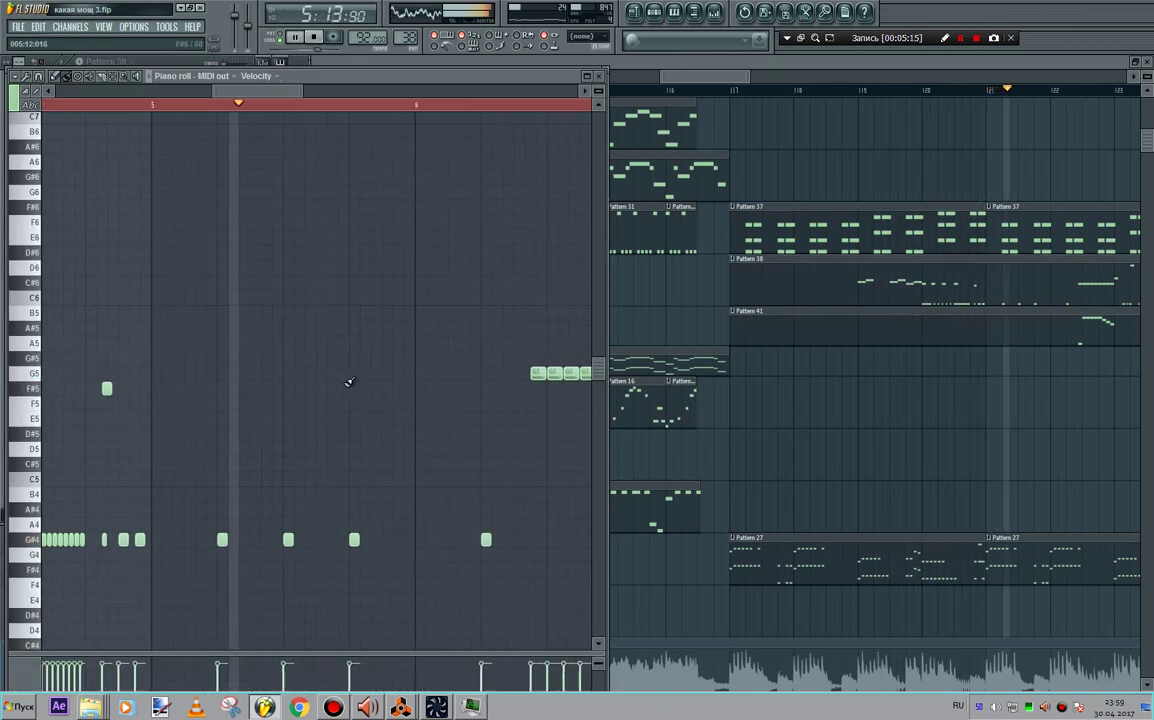
scroll(349, 382, down, 2)
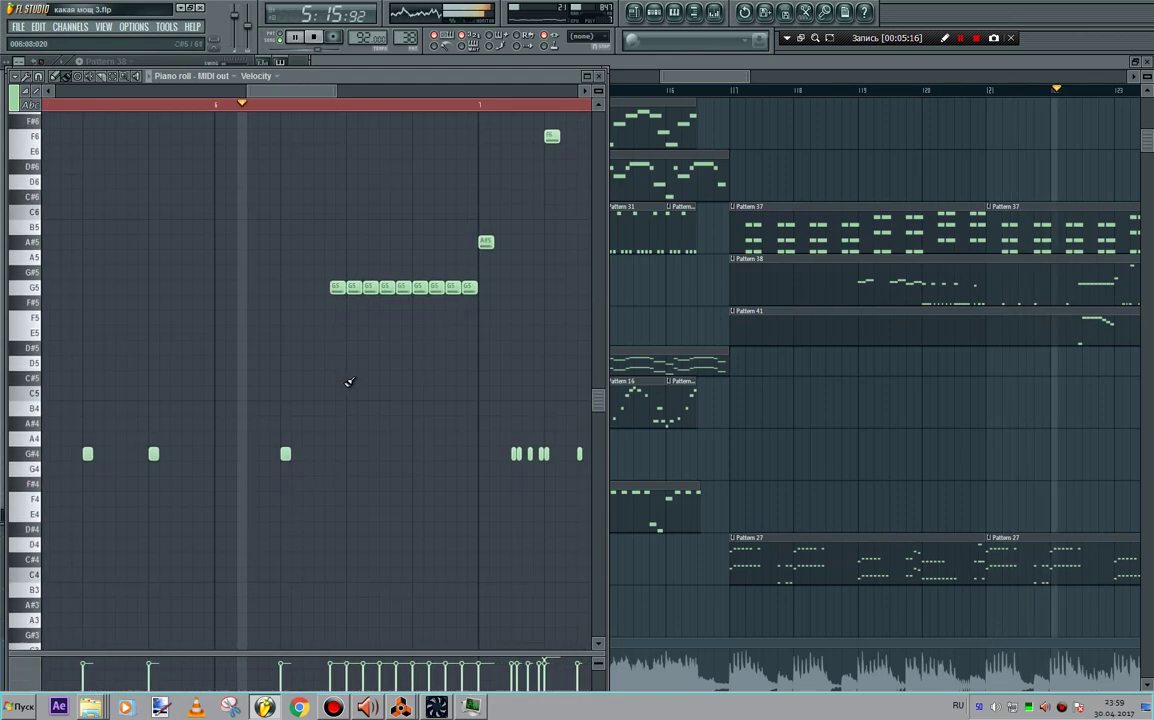
scroll(349, 382, up, 1)
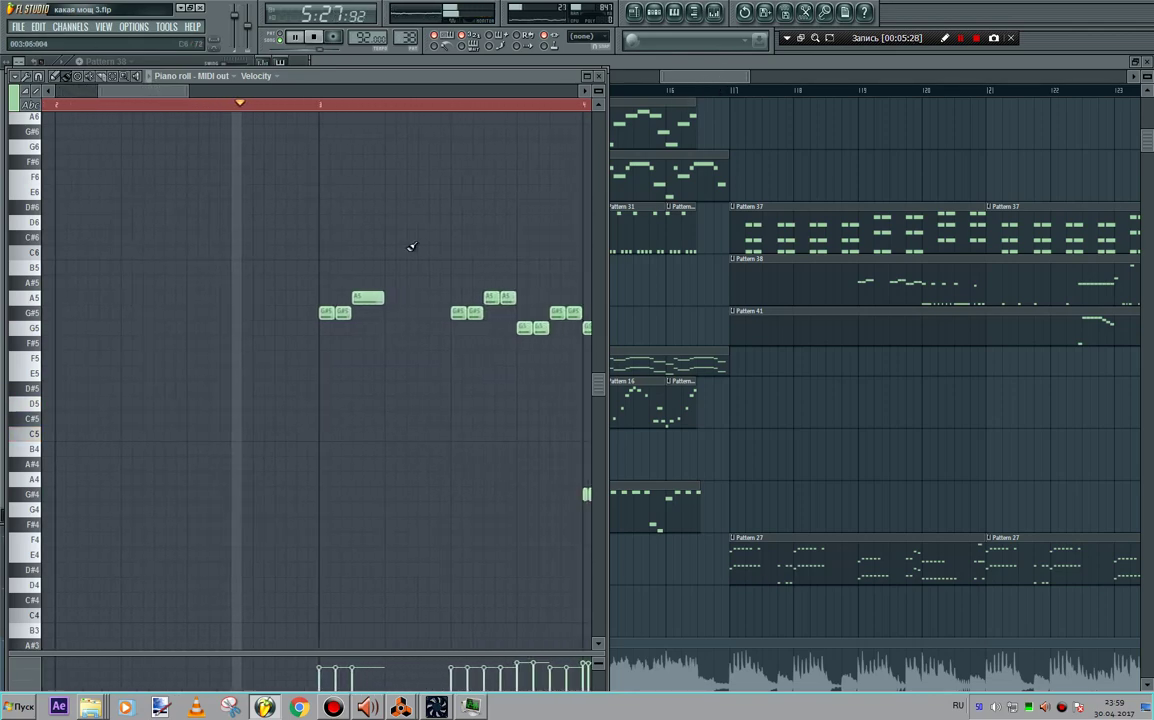
scroll(406, 241, up, 1)
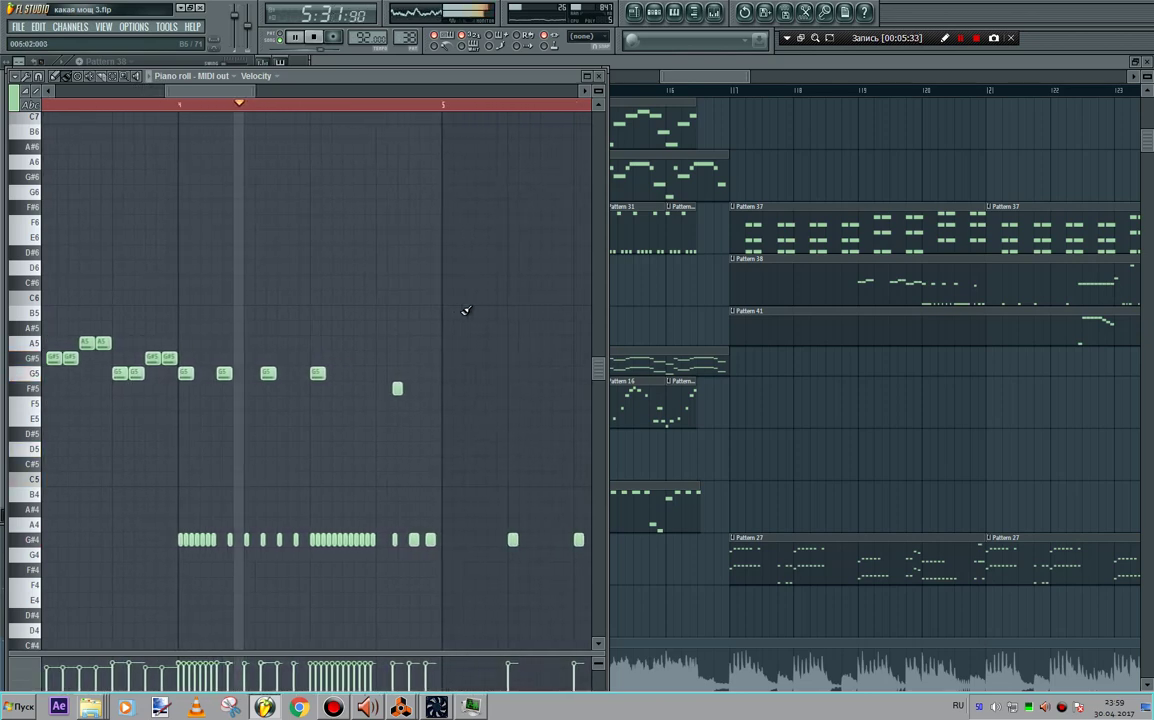
scroll(466, 311, down, 1)
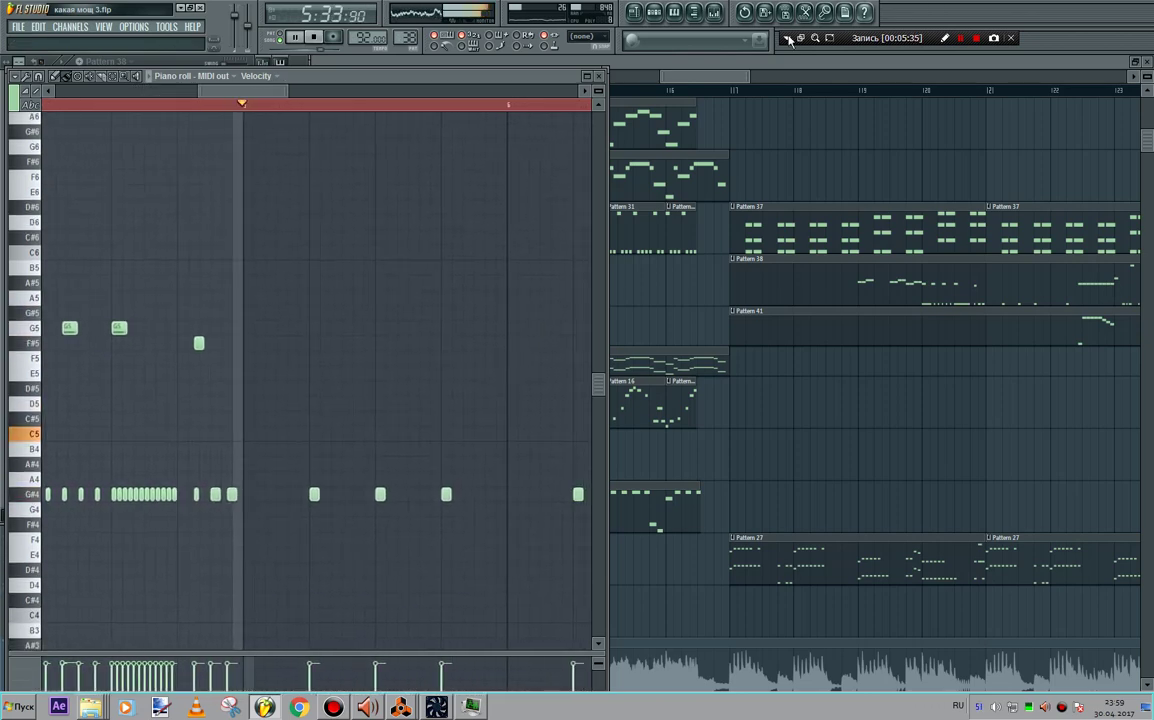
- Examine the notes of the Pattern 41 clip on track 7 and a Pattern 18 clip on track 11 in the piano roll
drag(722, 80, 814, 80)
double_click(571, 320)
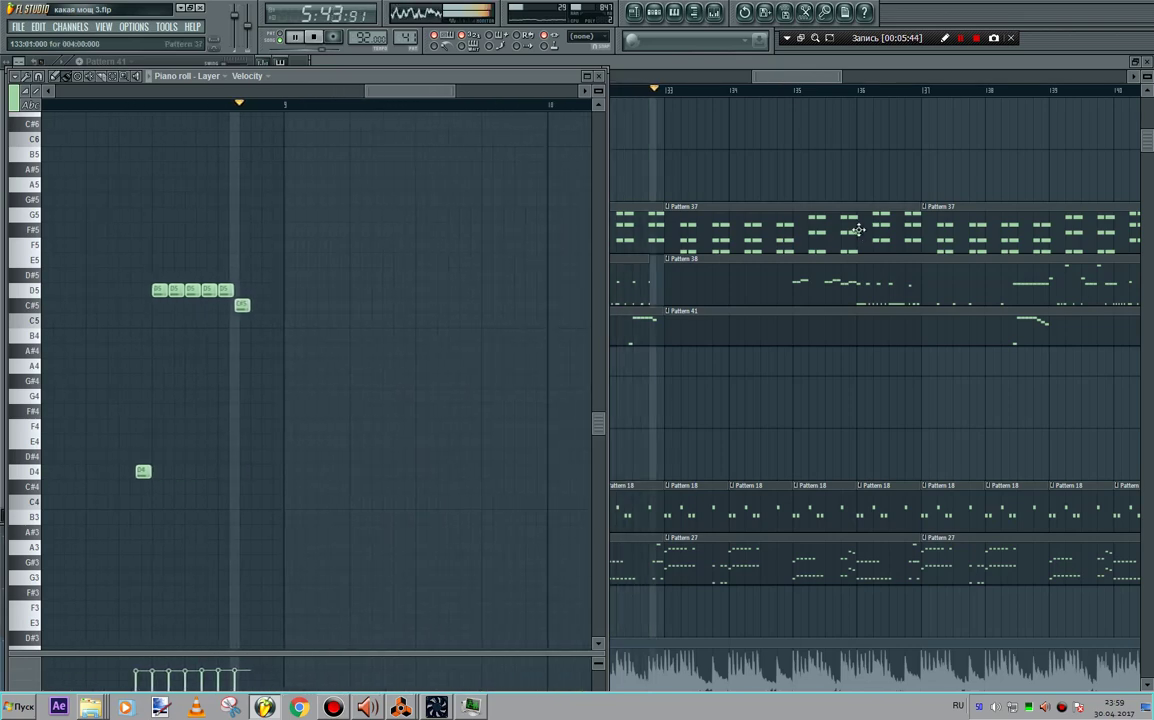
drag(804, 79, 813, 80)
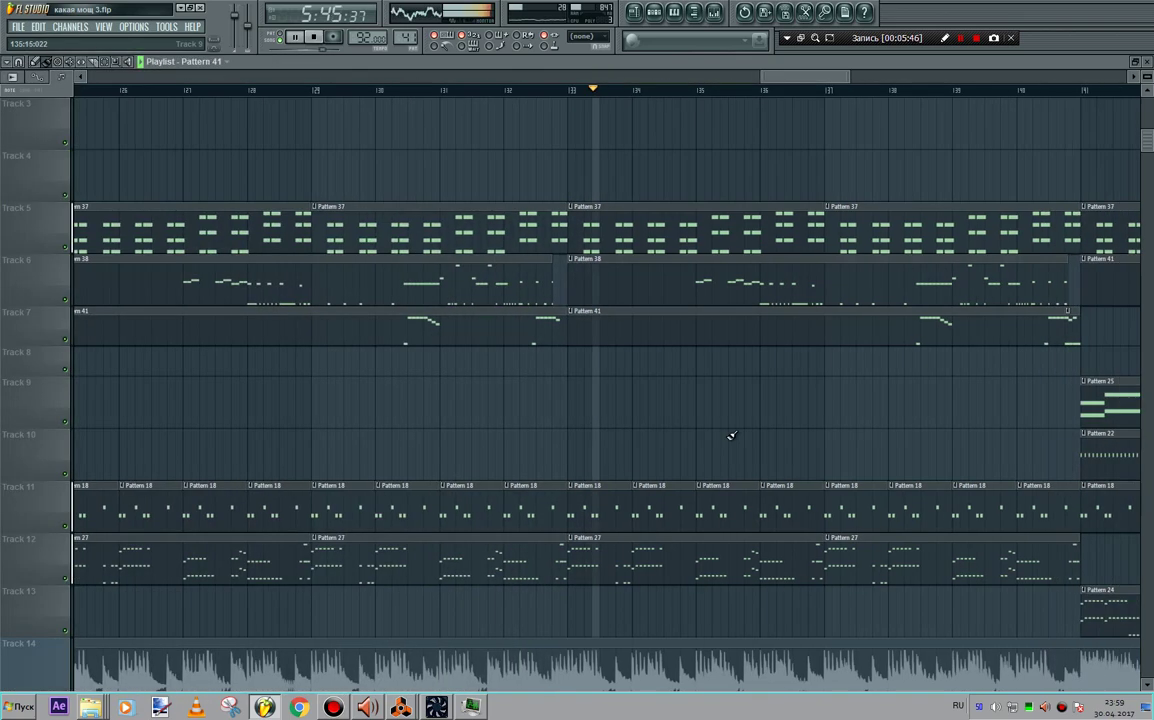
double_click(651, 514)
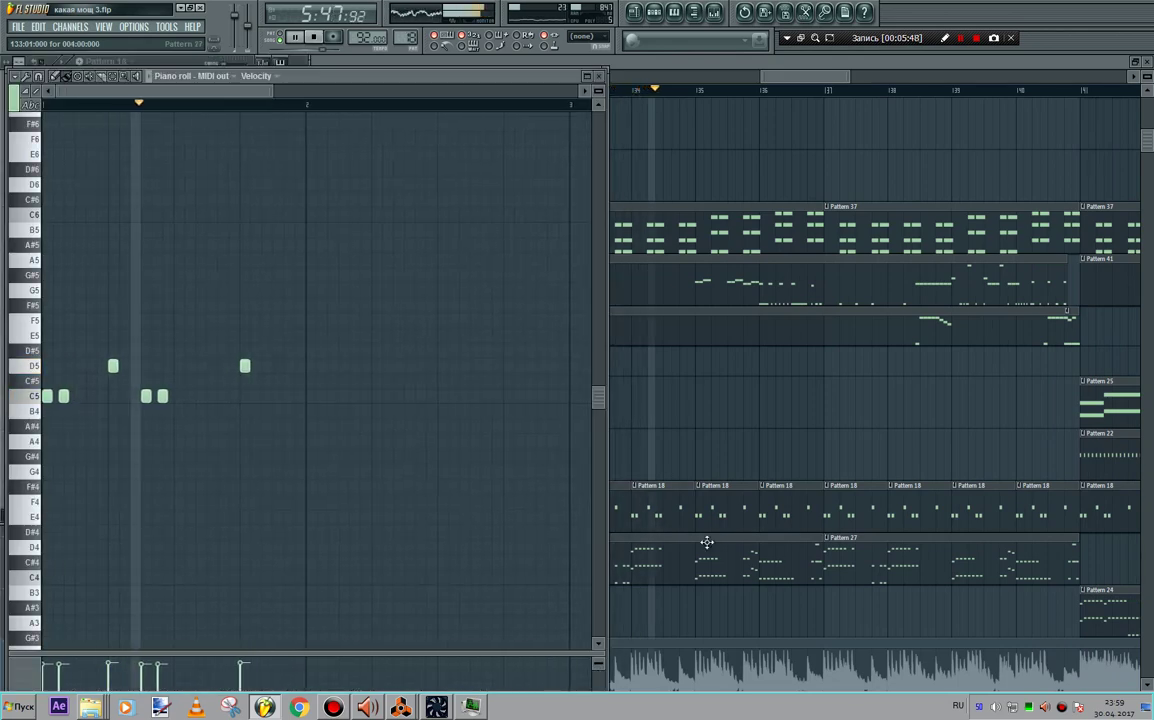
- Examine the Pattern 27 notes from track 12 in the piano roll, and move playback to around bar 140 in the playlist
double_click(752, 568)
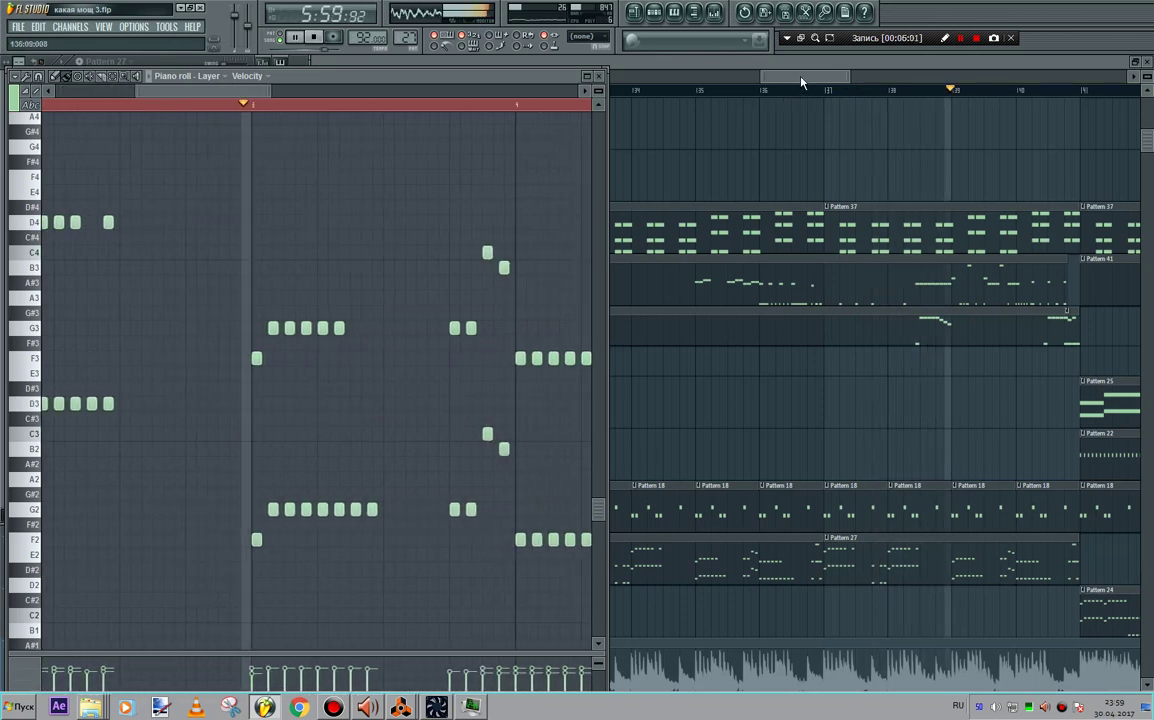
drag(801, 82, 857, 88)
click(854, 91)
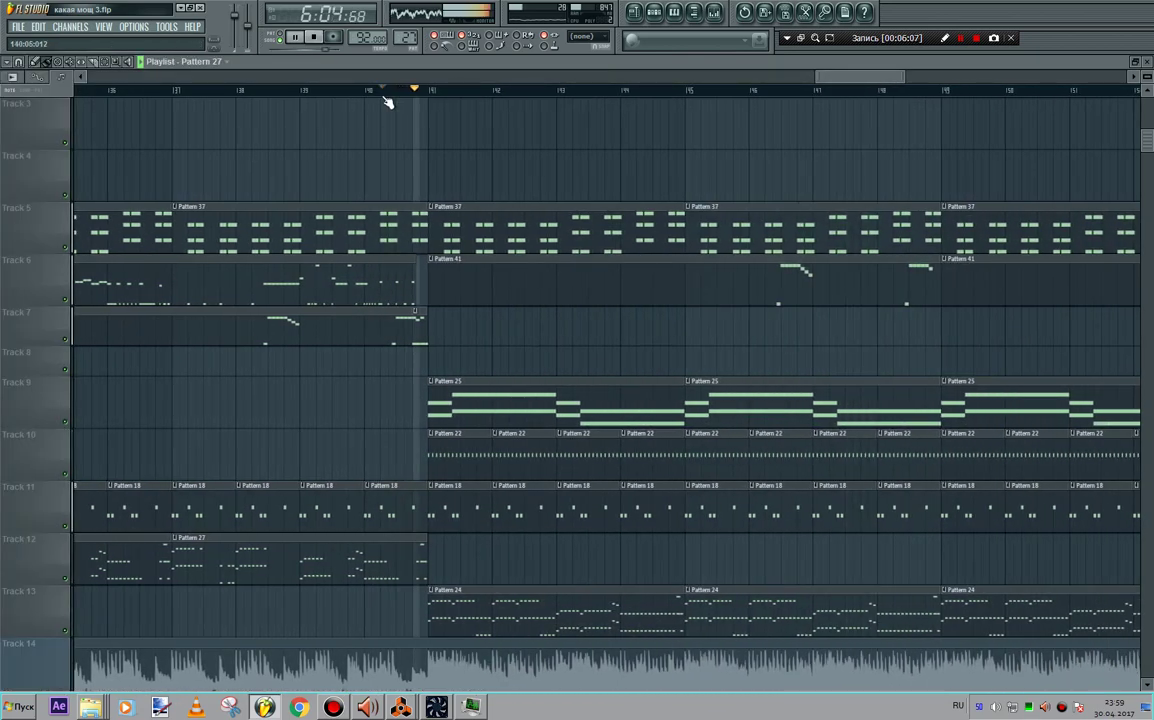
drag(858, 81, 878, 79)
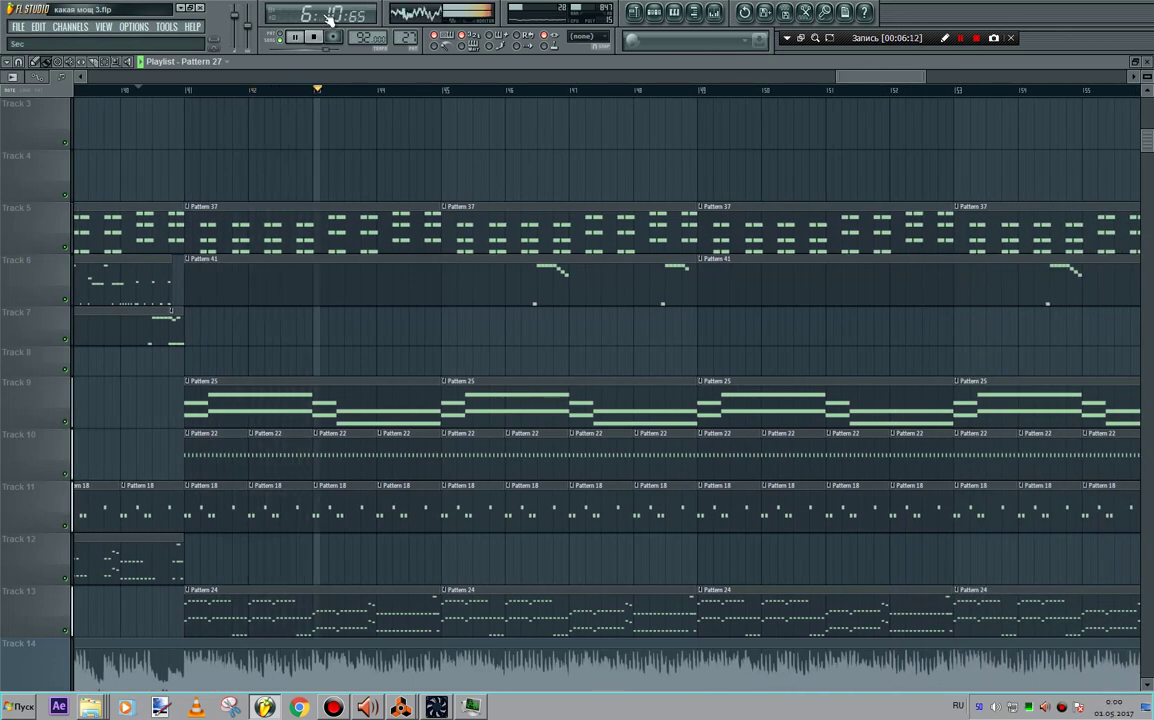
- Open the audio settings, review the input/output, CPU and mixer options, and close the settings window
click(134, 27)
click(134, 27)
click(134, 27)
click(150, 64)
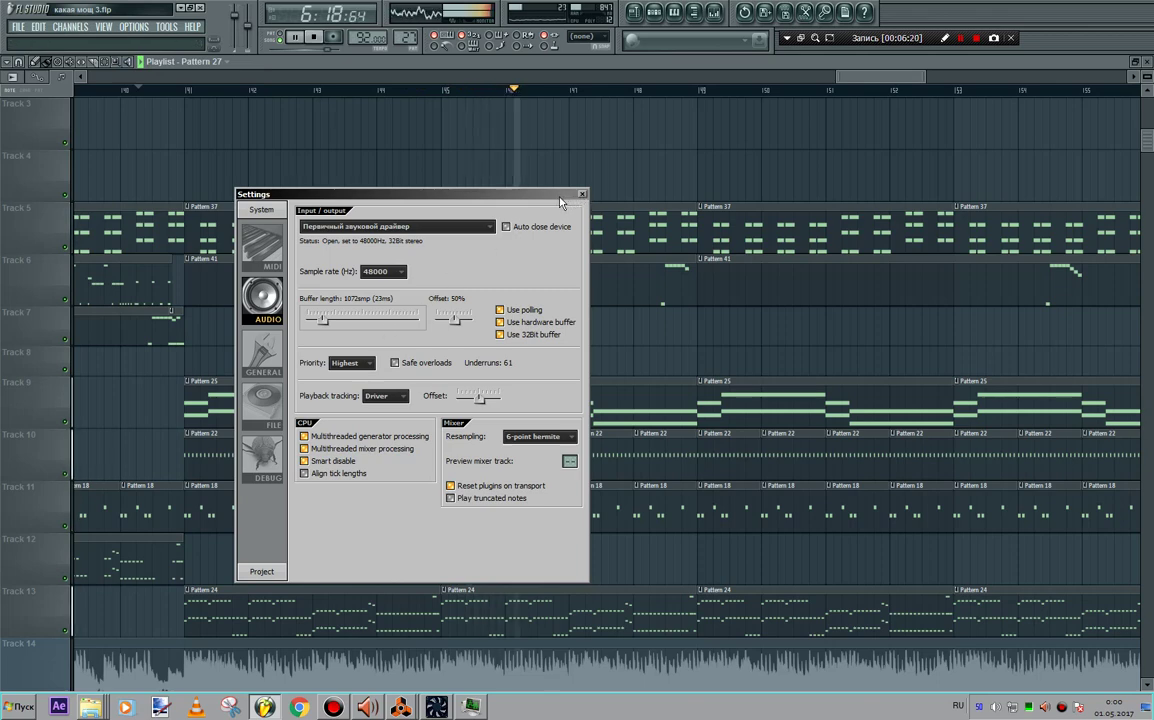
drag(559, 196, 462, 113)
click(486, 111)
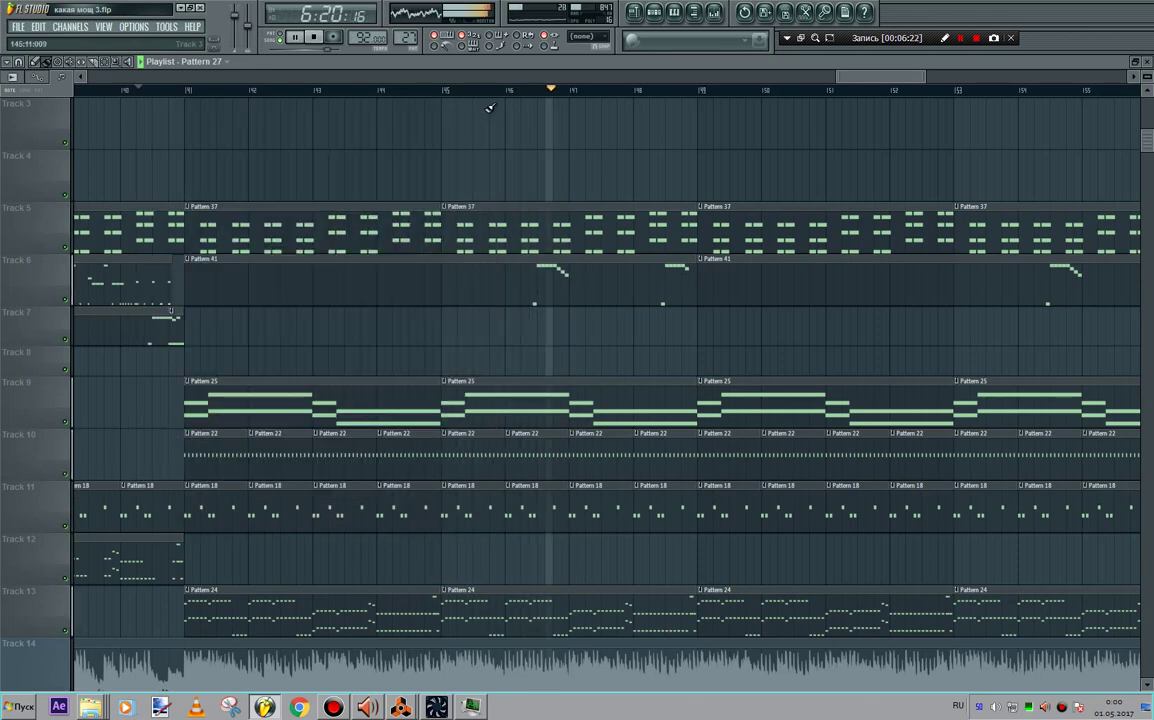
- Check the CPU and memory load in the Windows Task Manager's performance view and minimise it
click(472, 708)
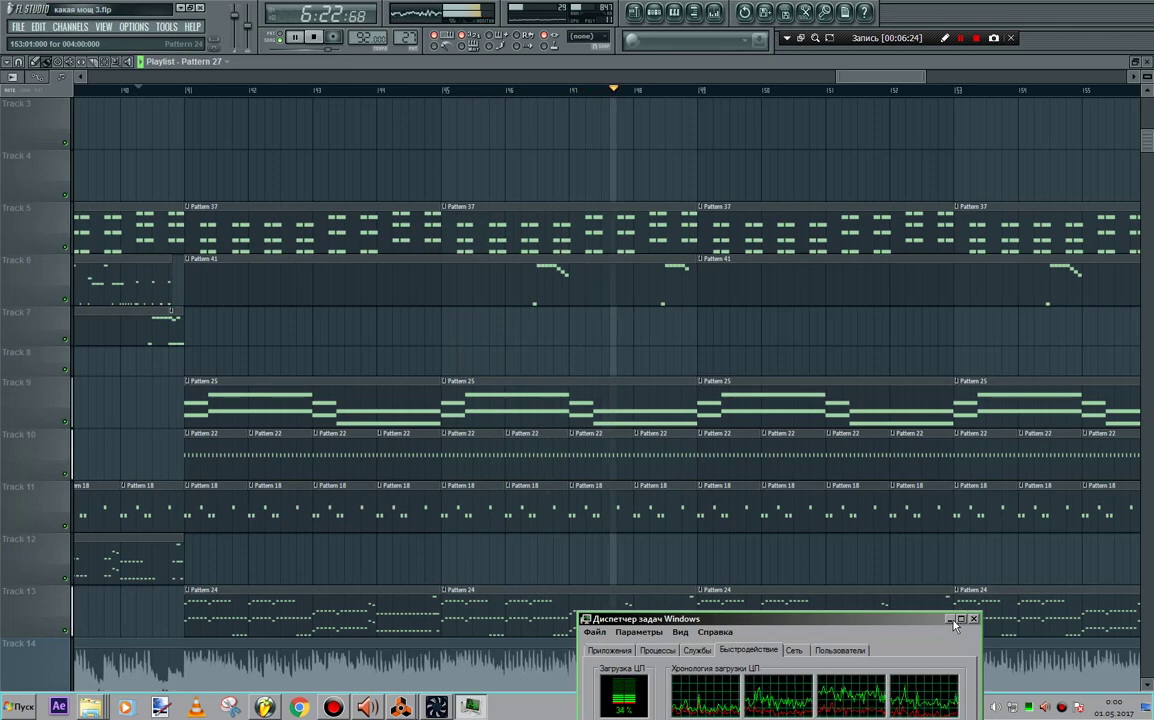
drag(932, 624, 495, 110)
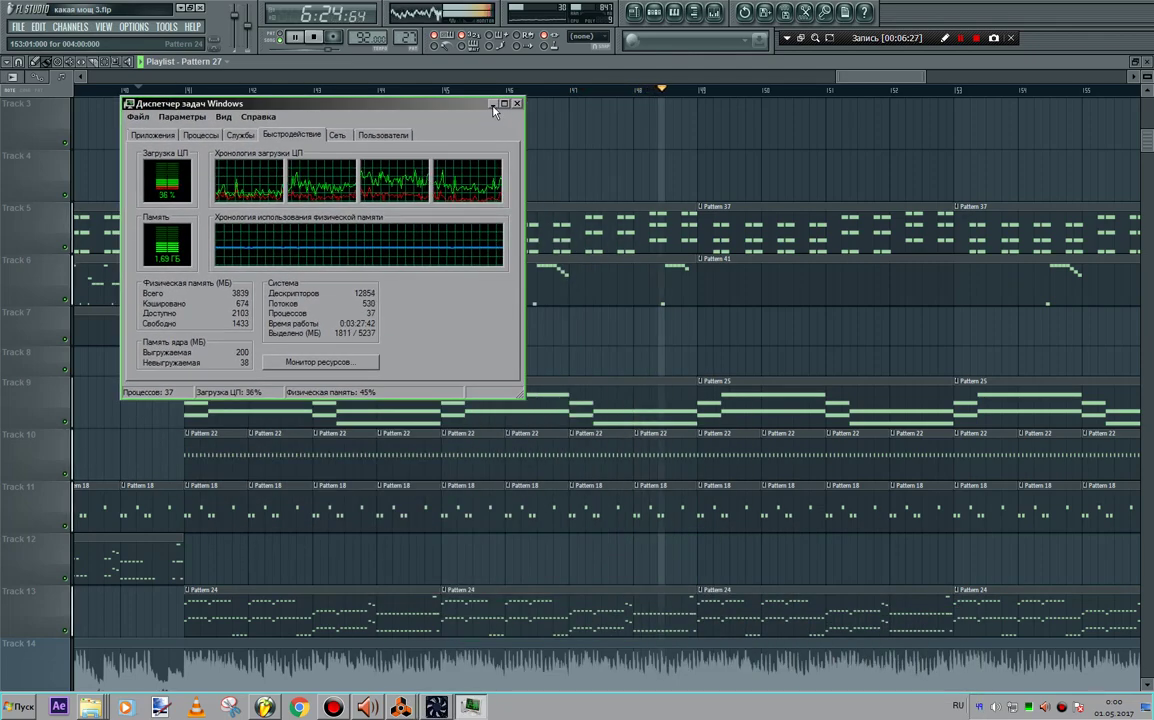
click(493, 104)
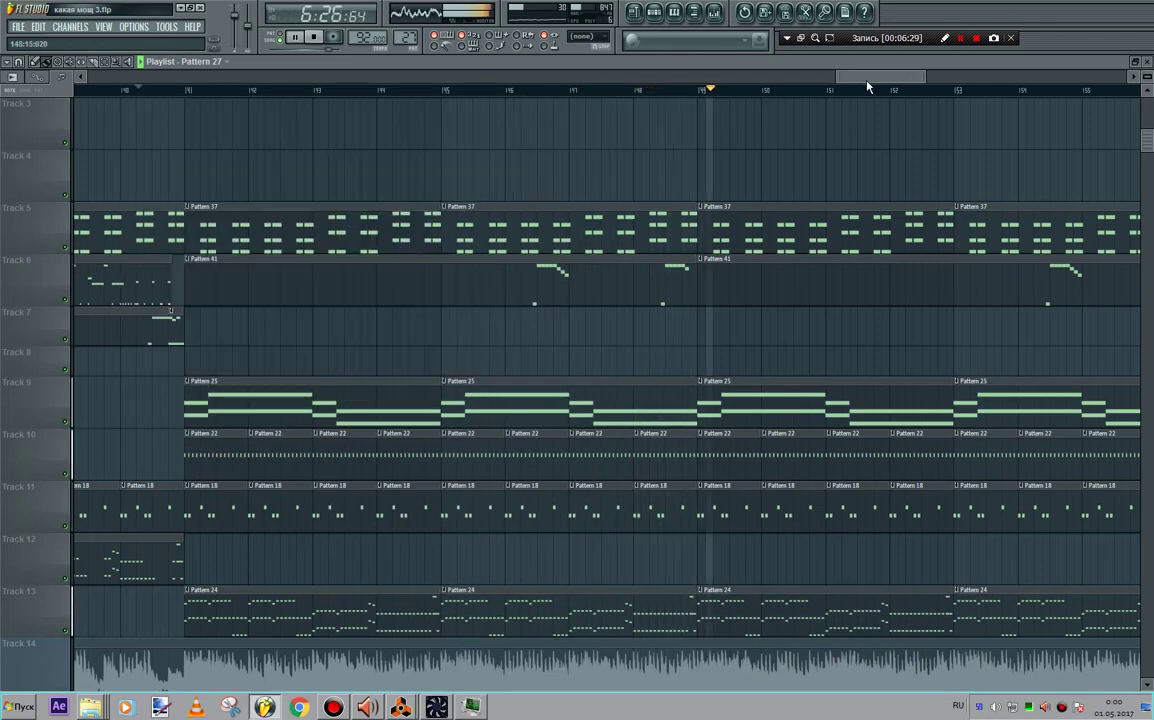
- Advance the playlist to the Pattern 20 section, switch to the Reason rack and collapse the Mixer 1 device
drag(870, 80, 906, 89)
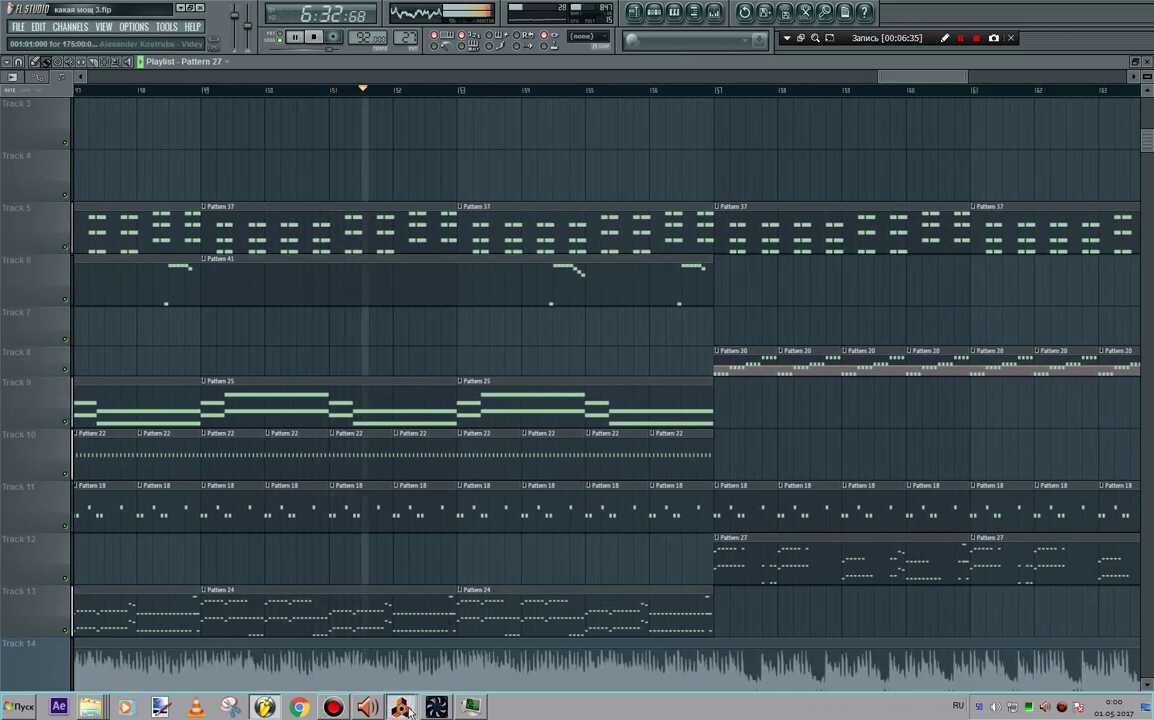
click(405, 660)
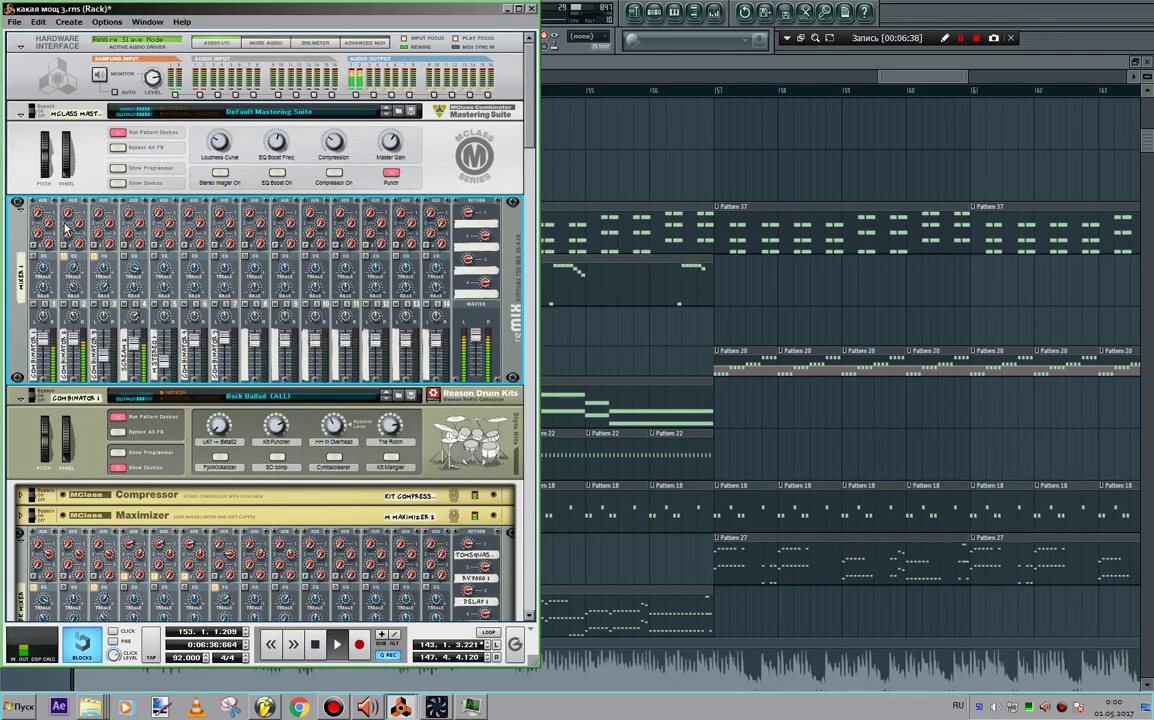
click(120, 185)
click(120, 185)
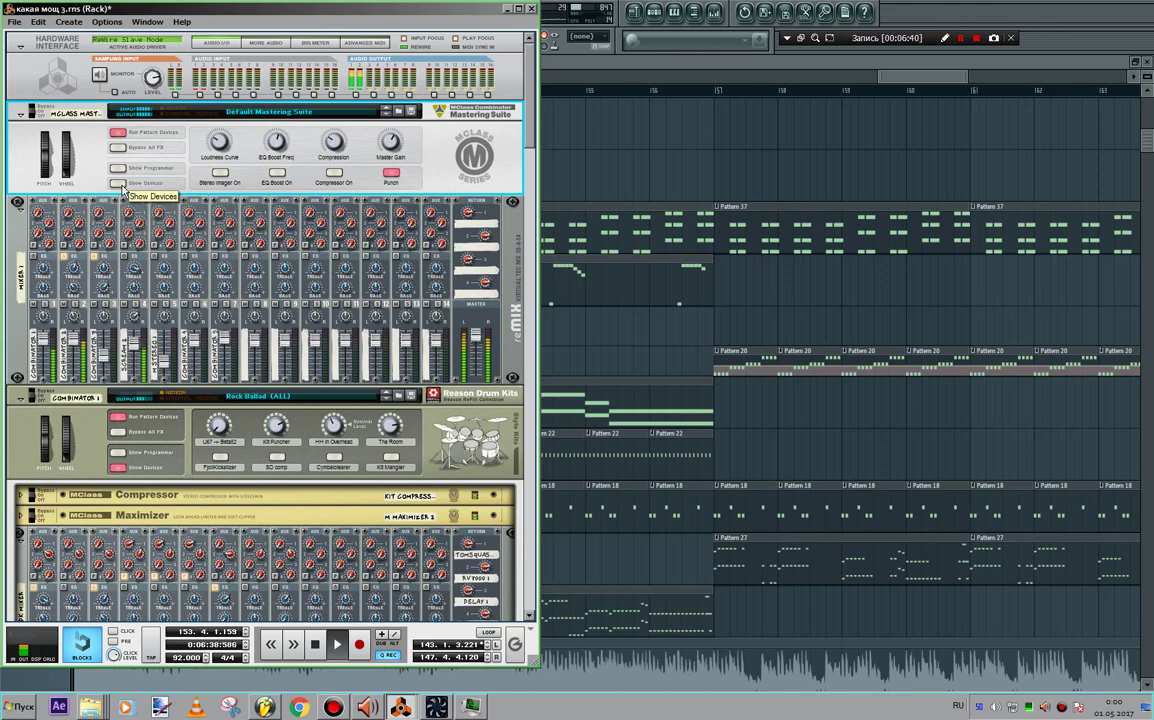
click(19, 206)
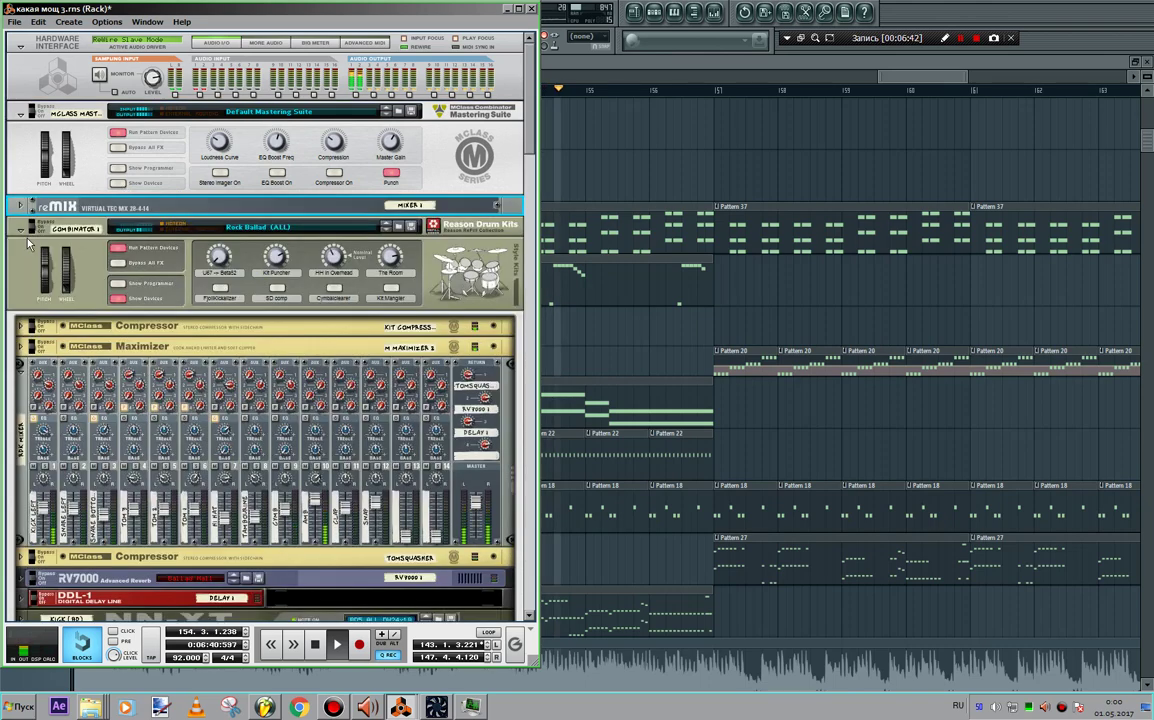
- Examine the instruments and effects through to the end of the Reason rack and return near its start
drag(533, 137, 518, 367)
scroll(515, 440, down, 15)
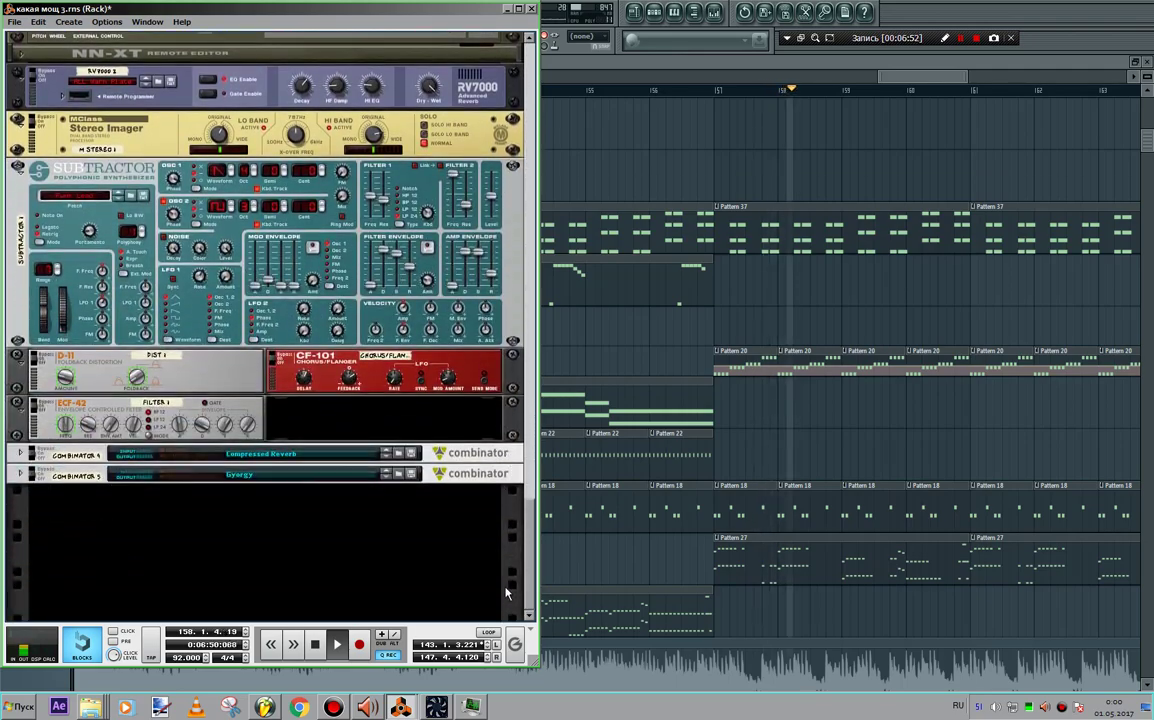
drag(530, 590, 532, 162)
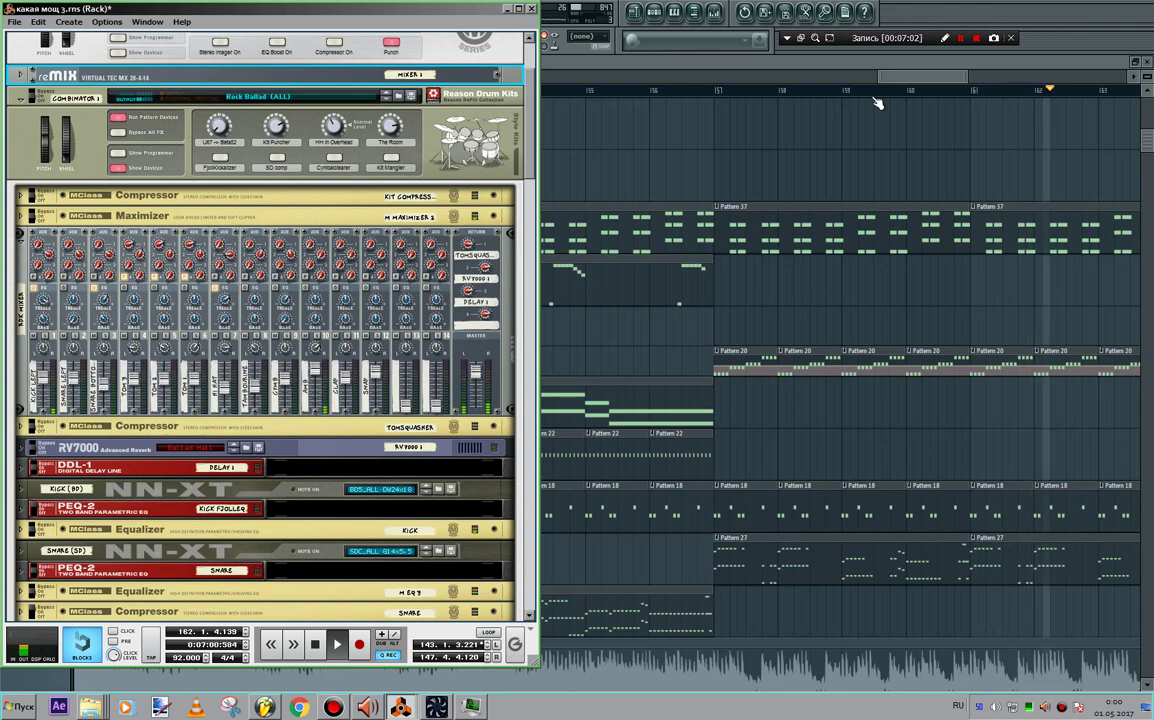
- Switch back to FL Studio, open the Pattern 27 clip at bar 165 on track 12 and place the piano roll beside the channel list
drag(903, 76, 944, 93)
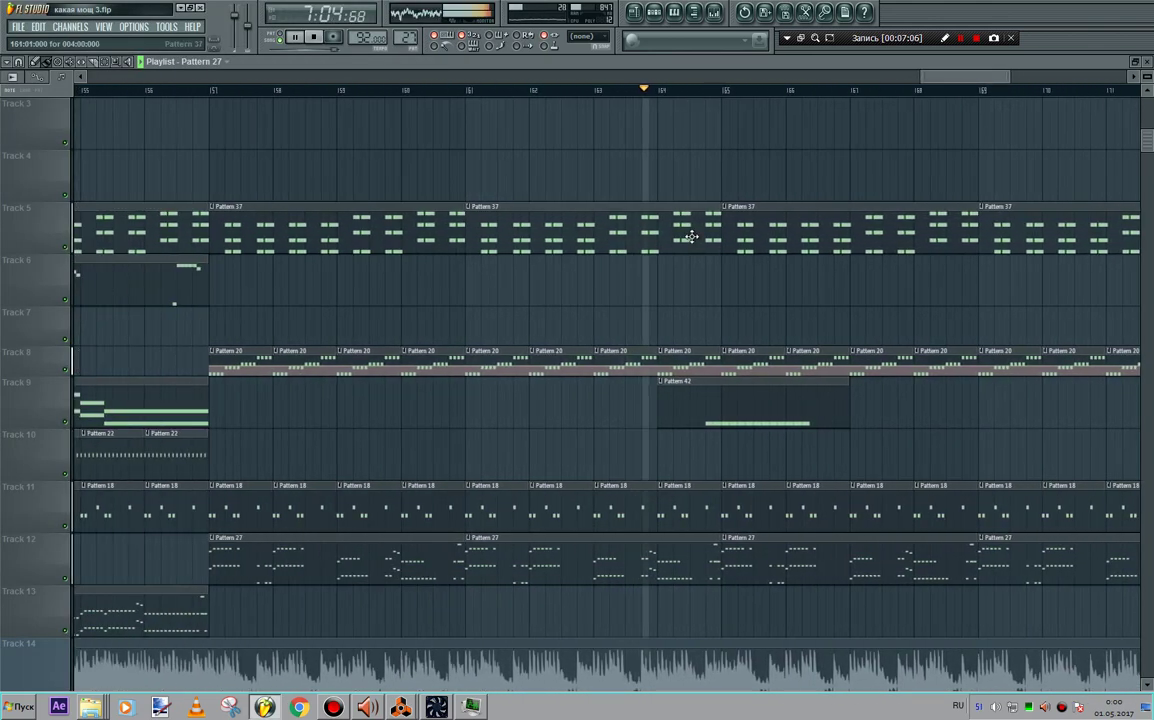
double_click(746, 566)
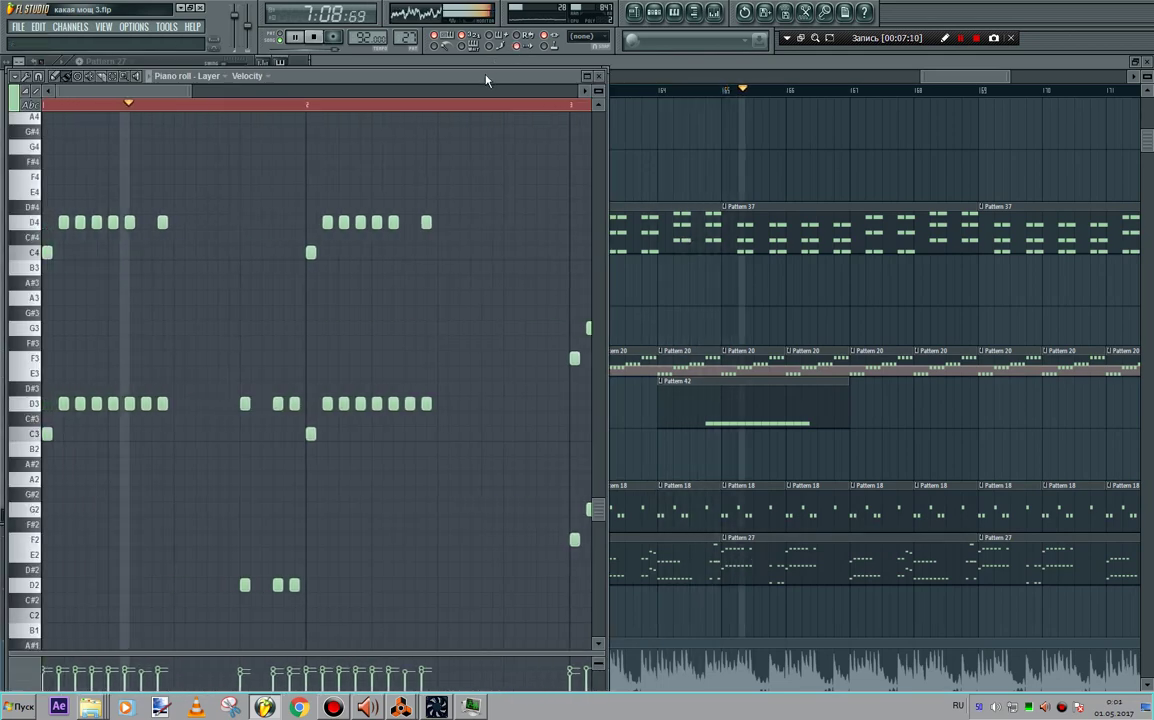
drag(385, 70, 845, 60)
- Switch to the Reason rack again and expand Mixer 1 to examine its channels
click(436, 706)
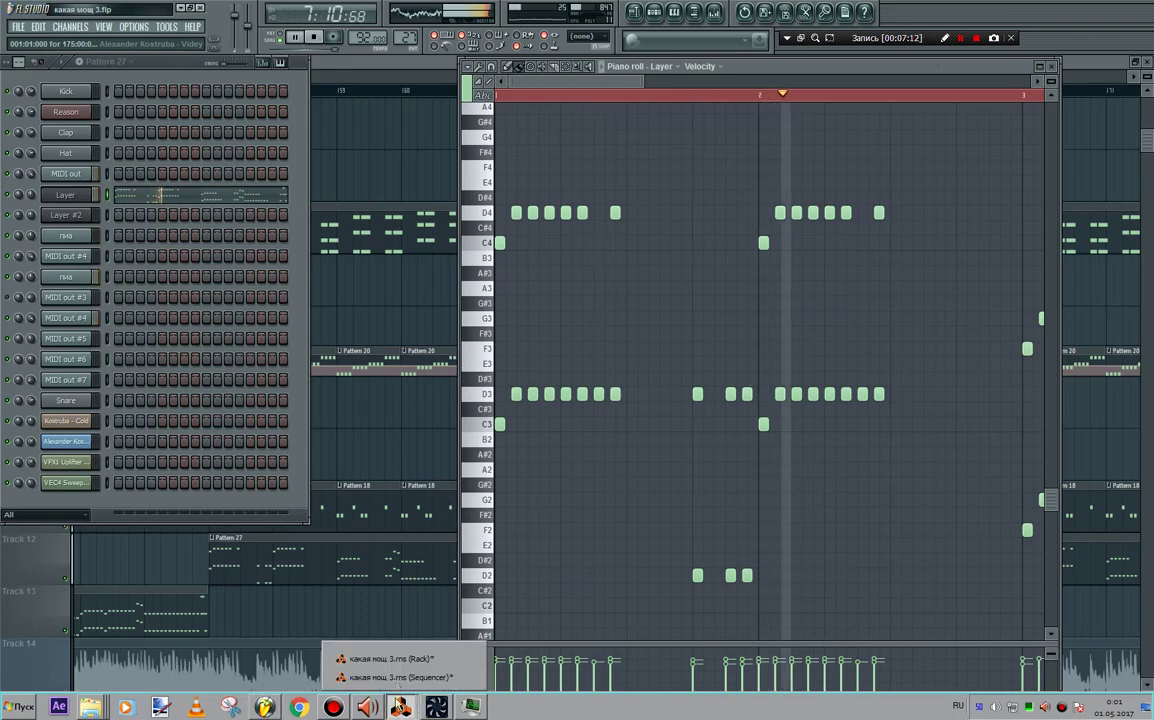
click(400, 645)
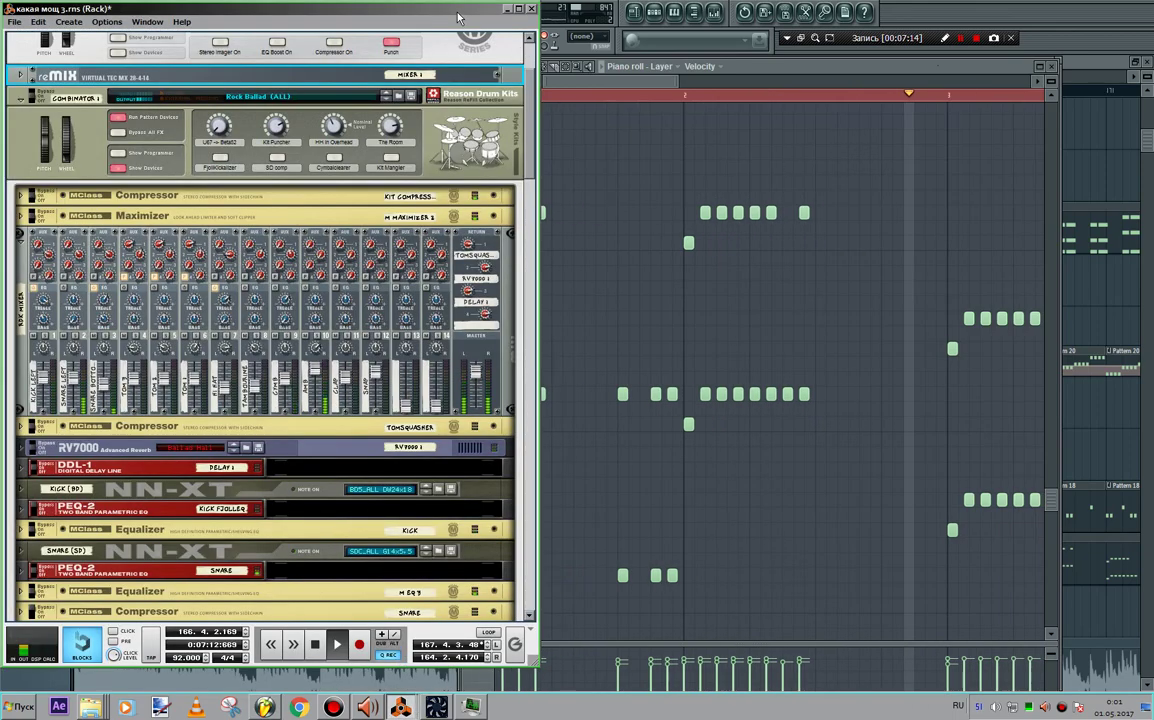
mouse_move(457, 15)
mouse_down()
mouse_move(400, 18)
mouse_move(440, 18)
mouse_up()
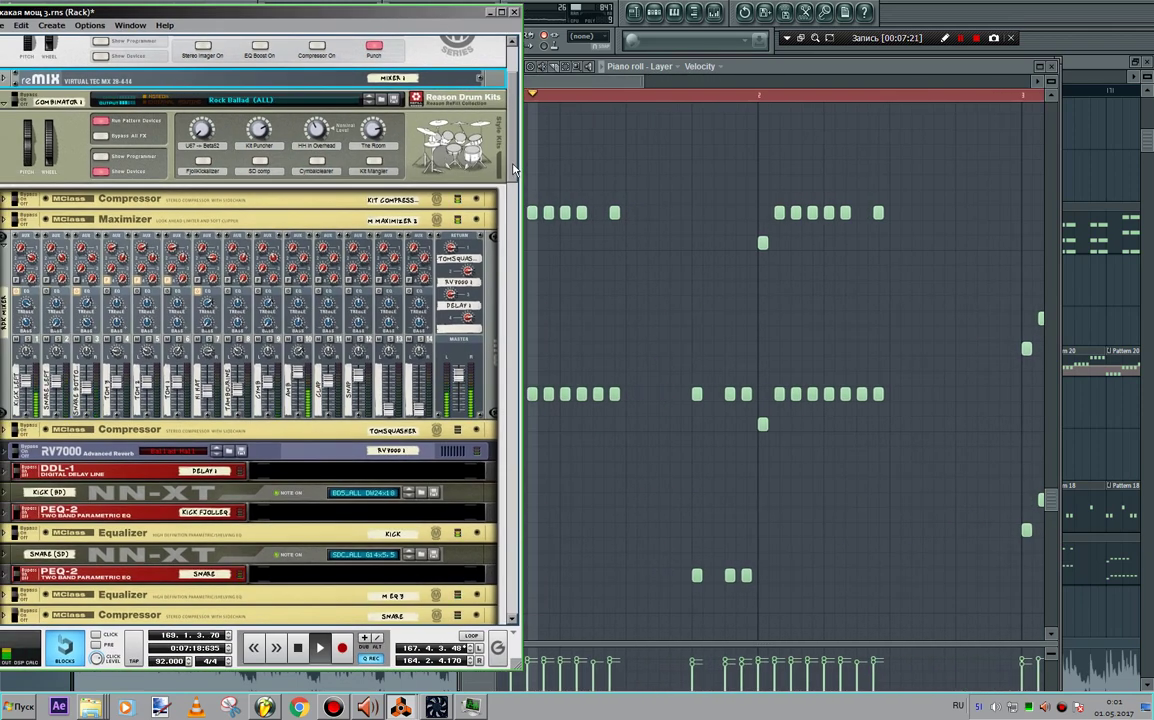
drag(513, 165, 513, 138)
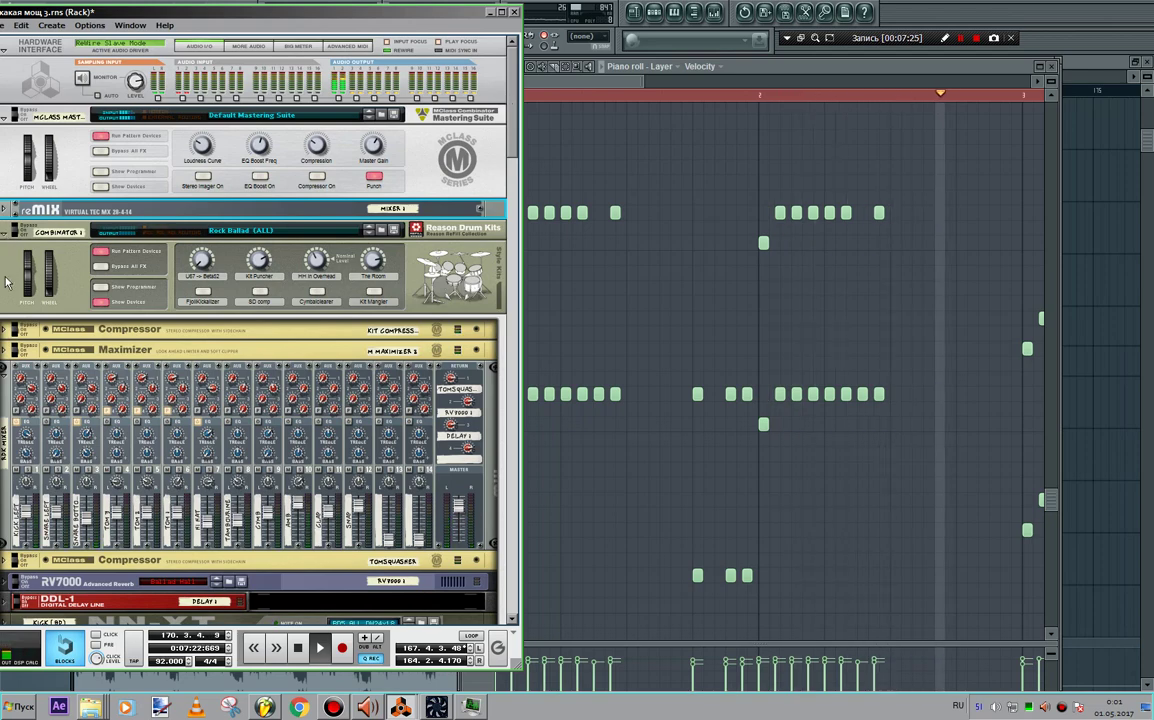
click(5, 207)
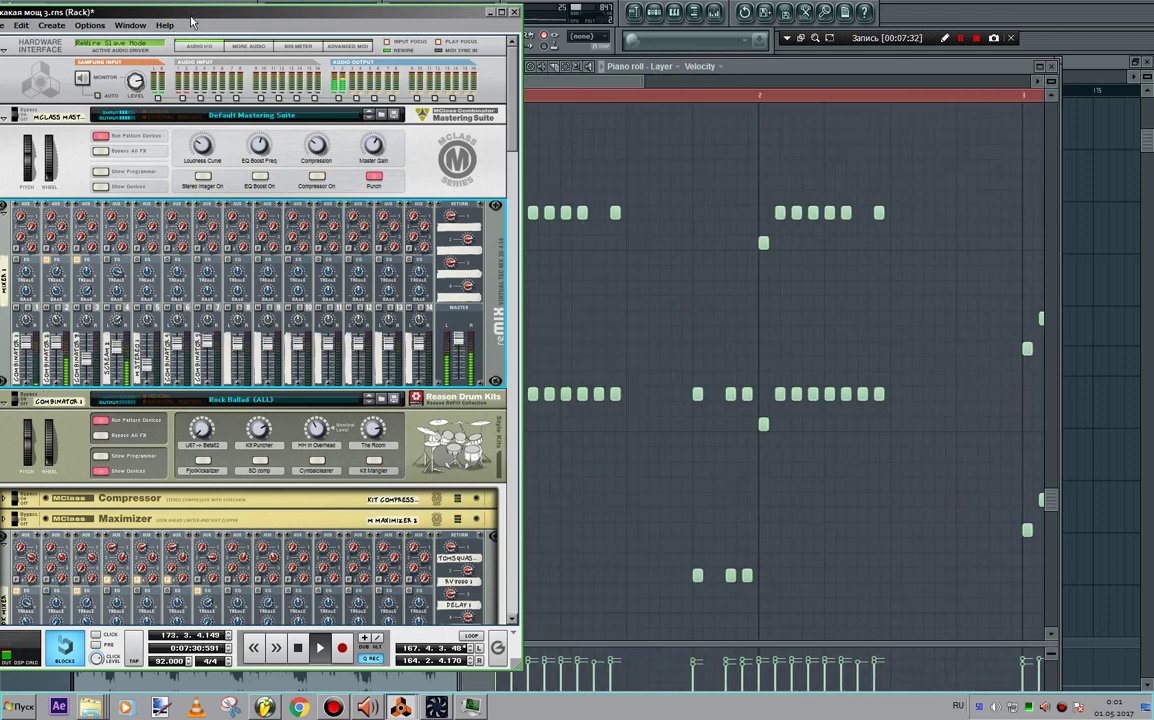
- Move the Reason rack clear of FL Studio's transport, stop playback and close the piano roll
drag(230, 20, 253, 123)
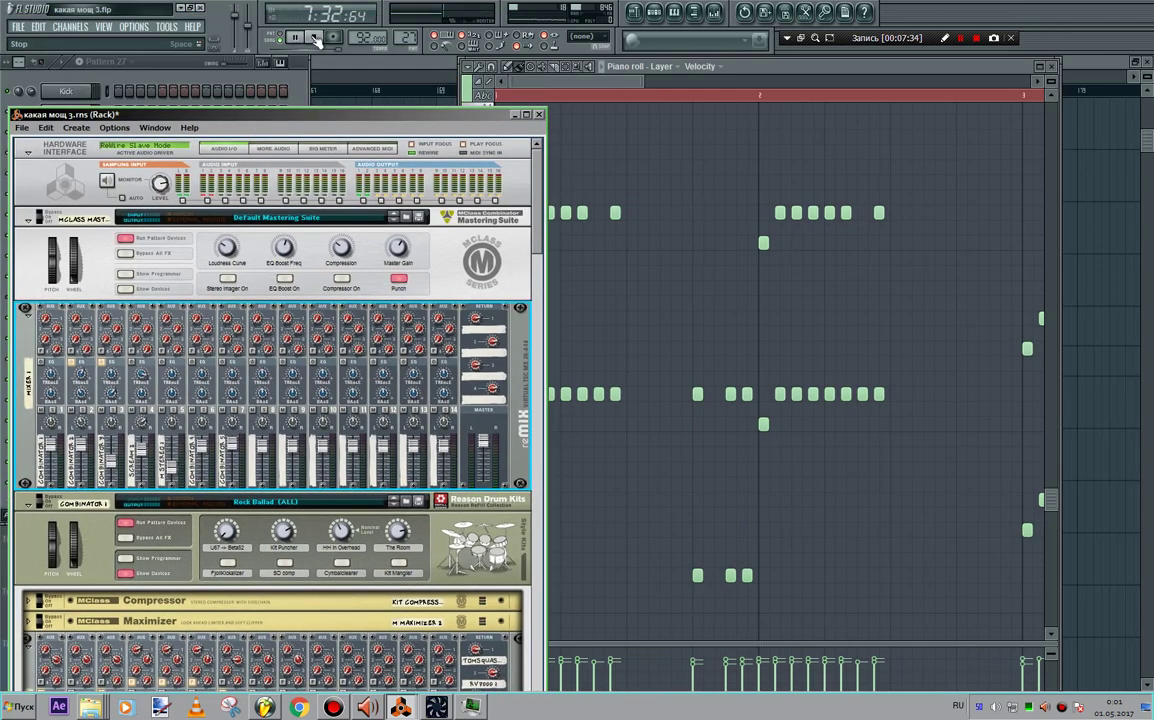
click(316, 38)
click(1052, 67)
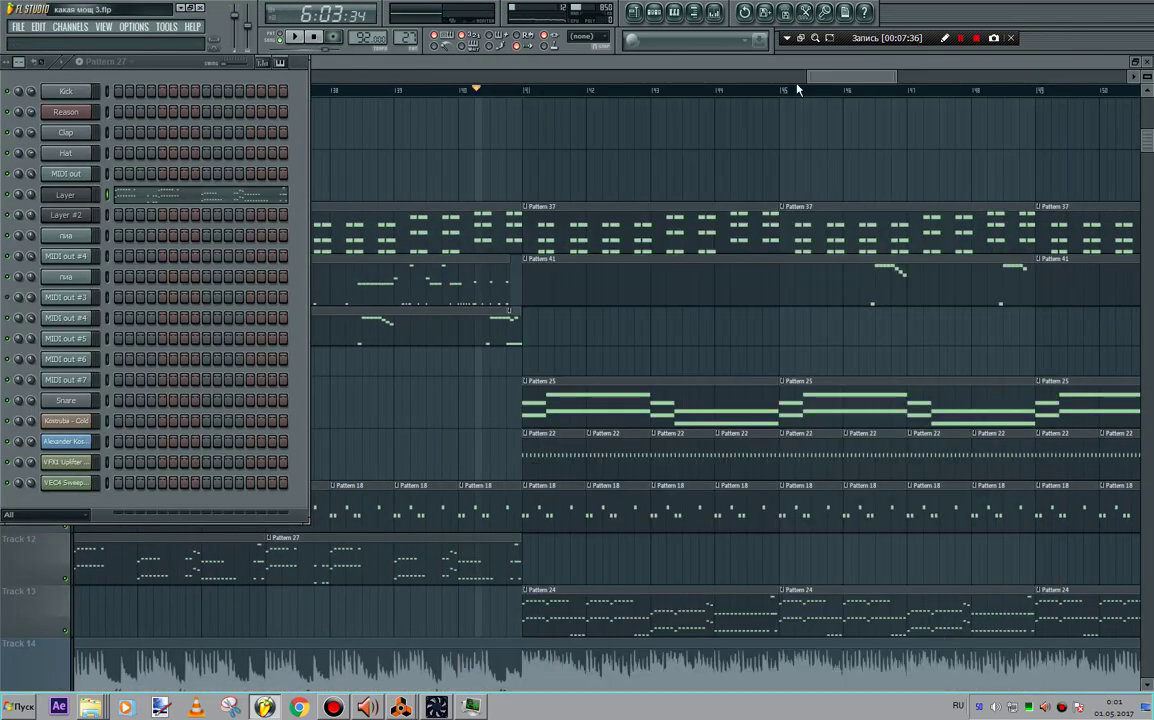
- Solo the track 14 audio clip in the playlist and play the song from about bar 38
drag(811, 77, 5, 90)
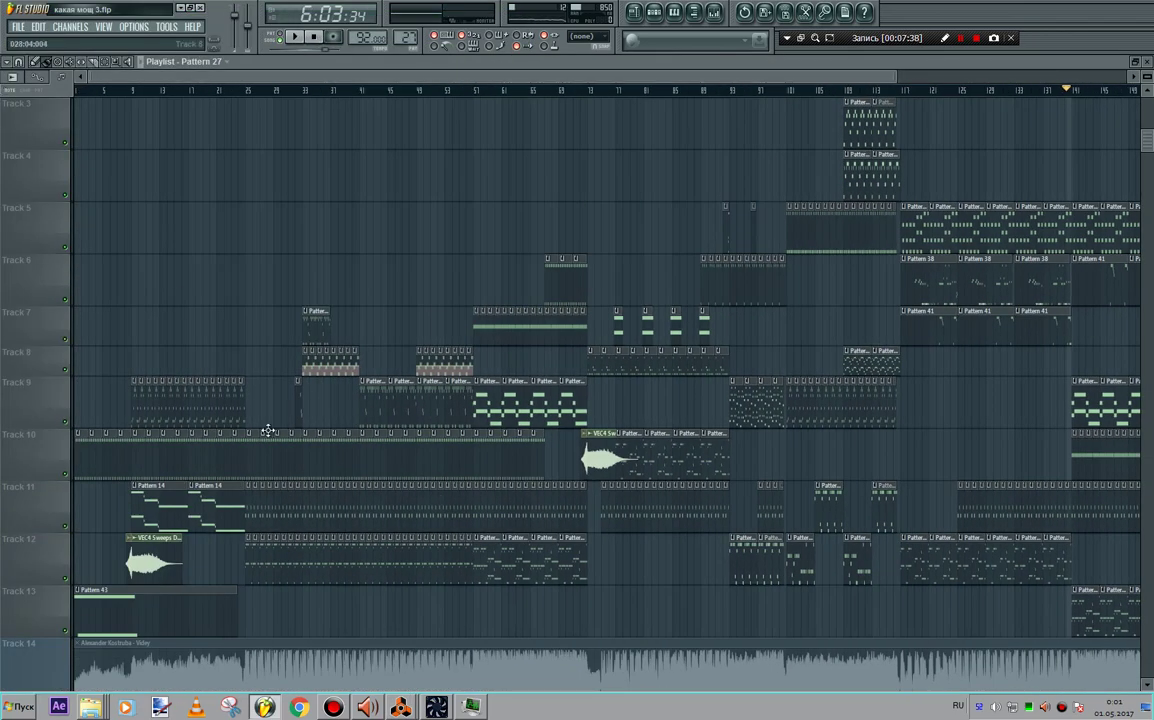
scroll(270, 431, down, 3)
right_click(67, 563)
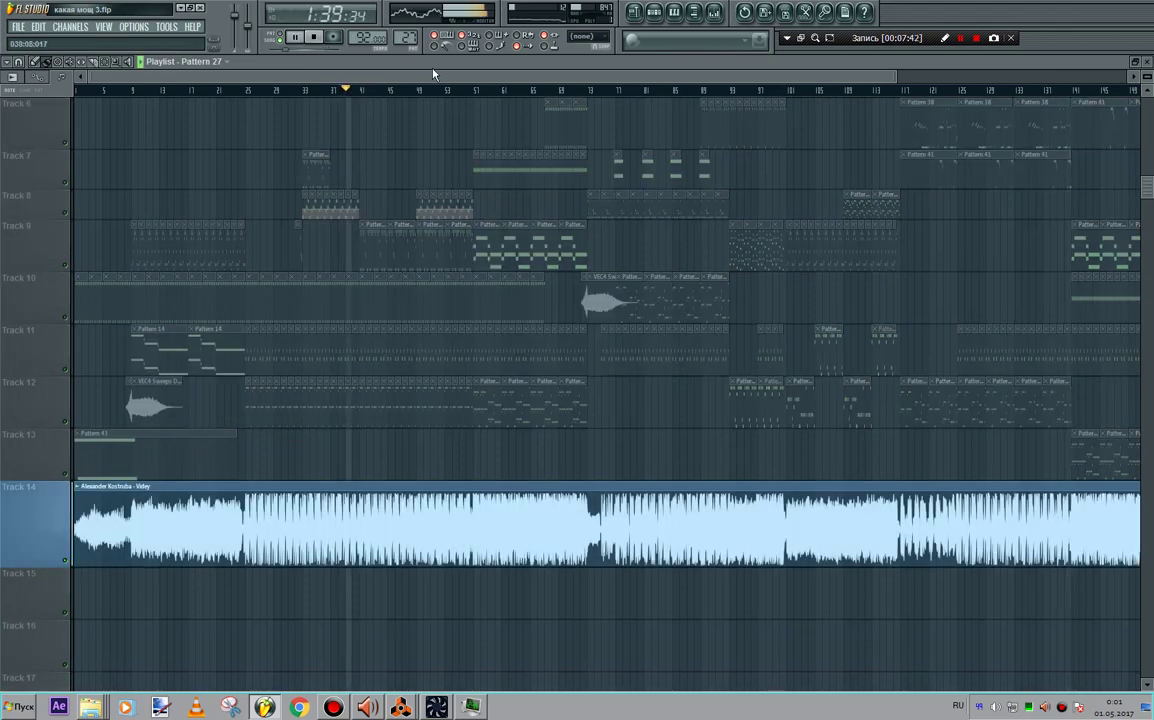
- Unmute playlist tracks 12, 9 and 10 one after another alongside the soloed track 14 audio
click(66, 424)
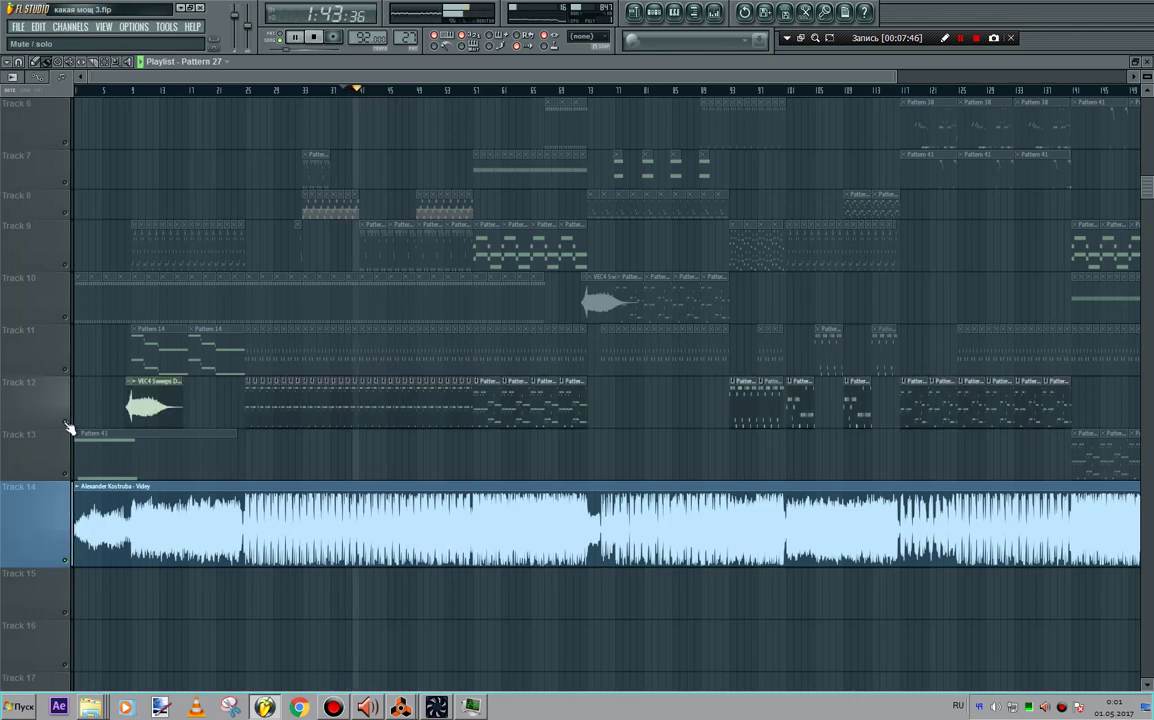
scroll(360, 93, up, 3)
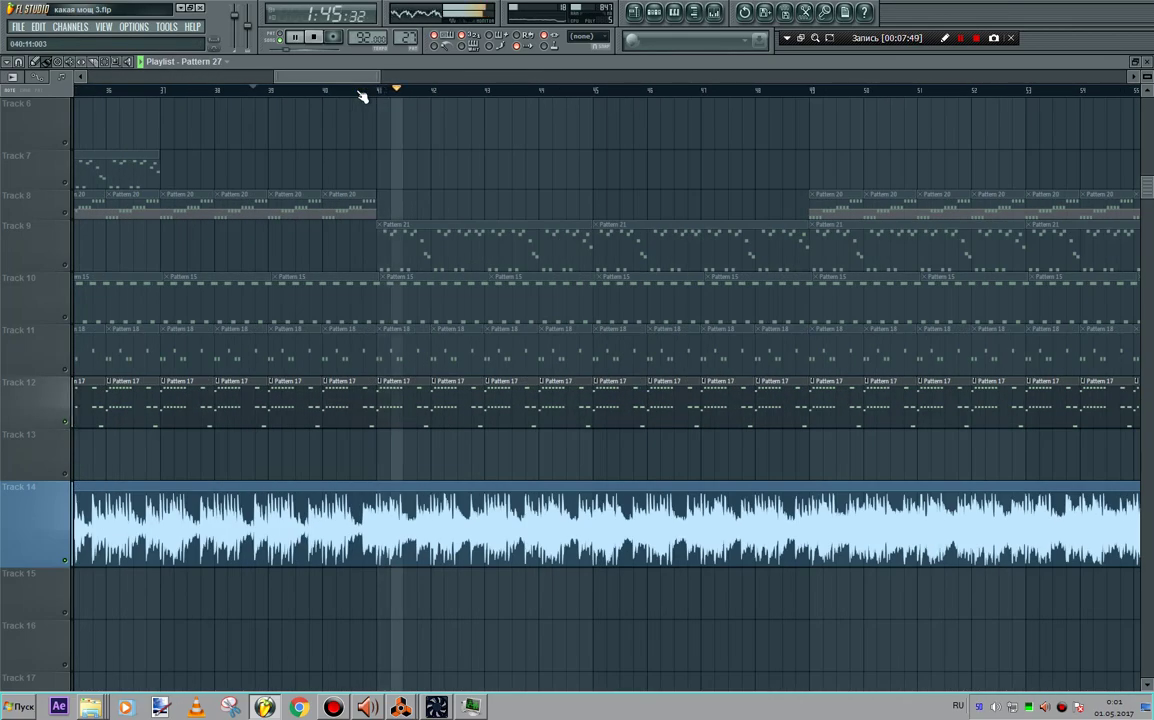
click(67, 267)
drag(345, 78, 359, 80)
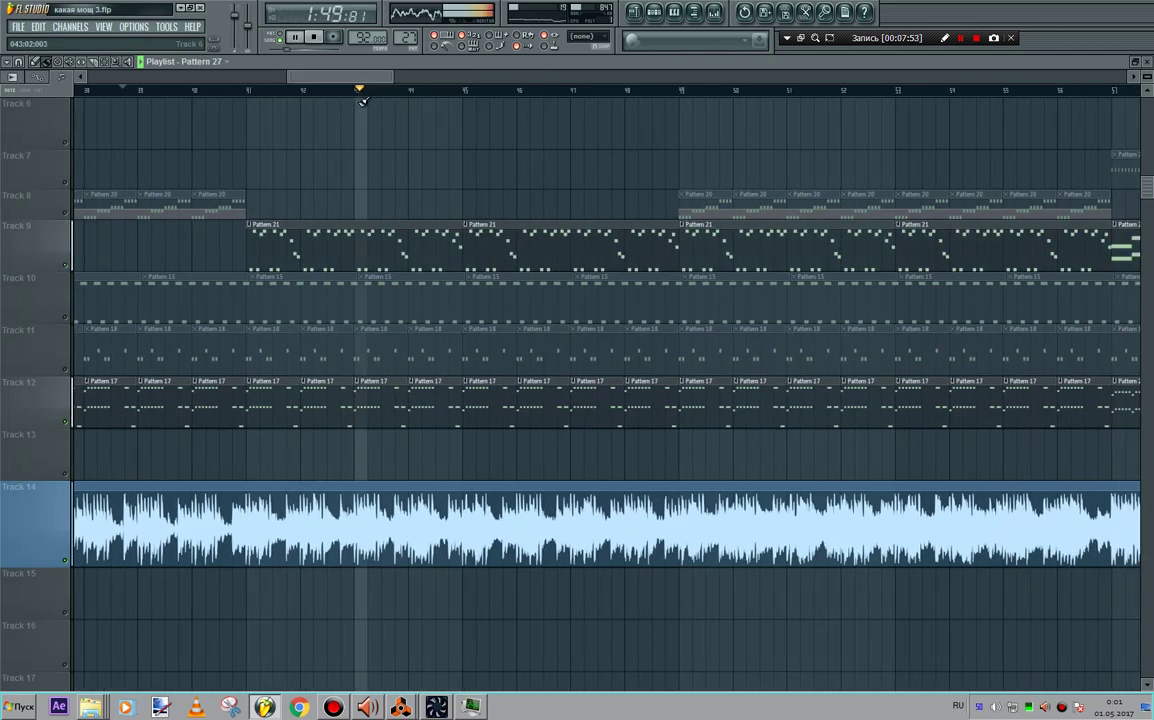
click(67, 319)
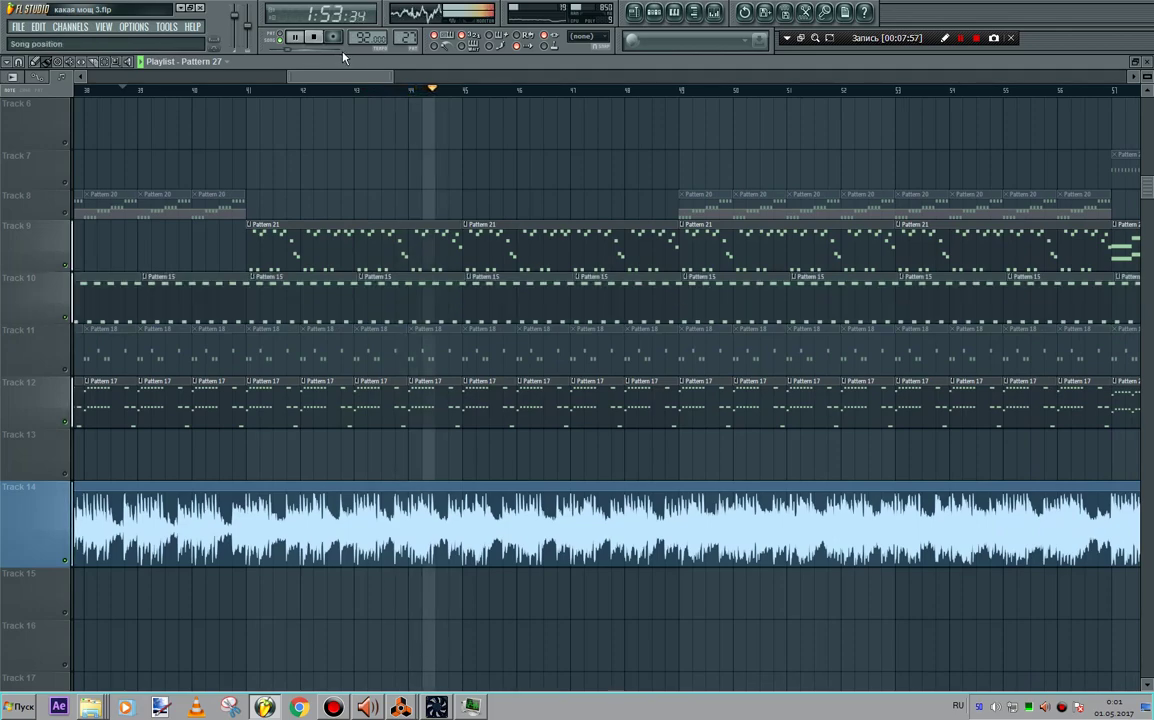
drag(345, 78, 405, 94)
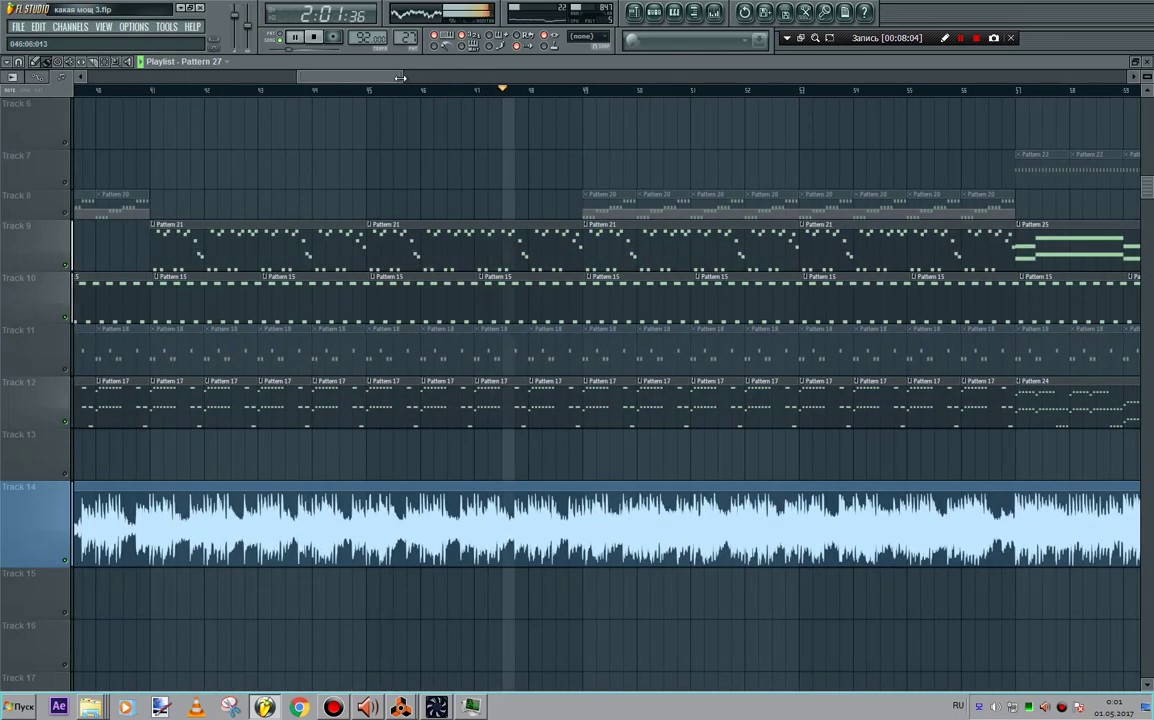
- Jump playback to bar 58, mute track 10 and unmute track 11, switching track 7 on and off again
drag(400, 77, 526, 91)
click(527, 91)
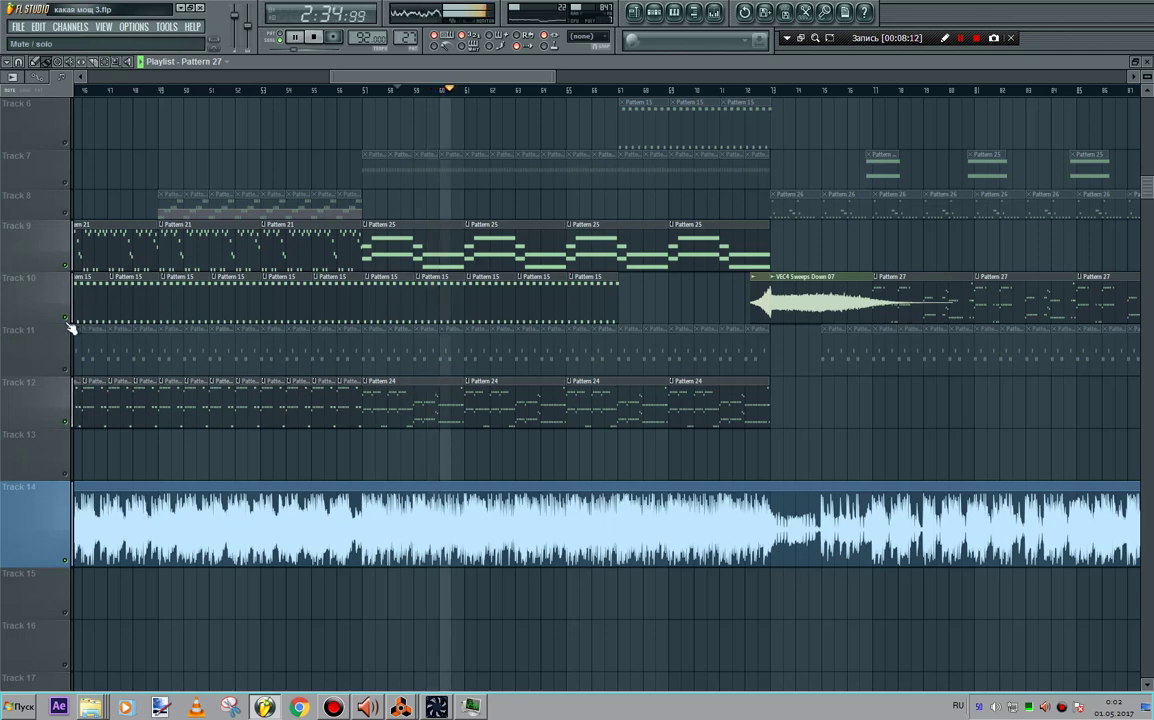
click(70, 325)
click(70, 185)
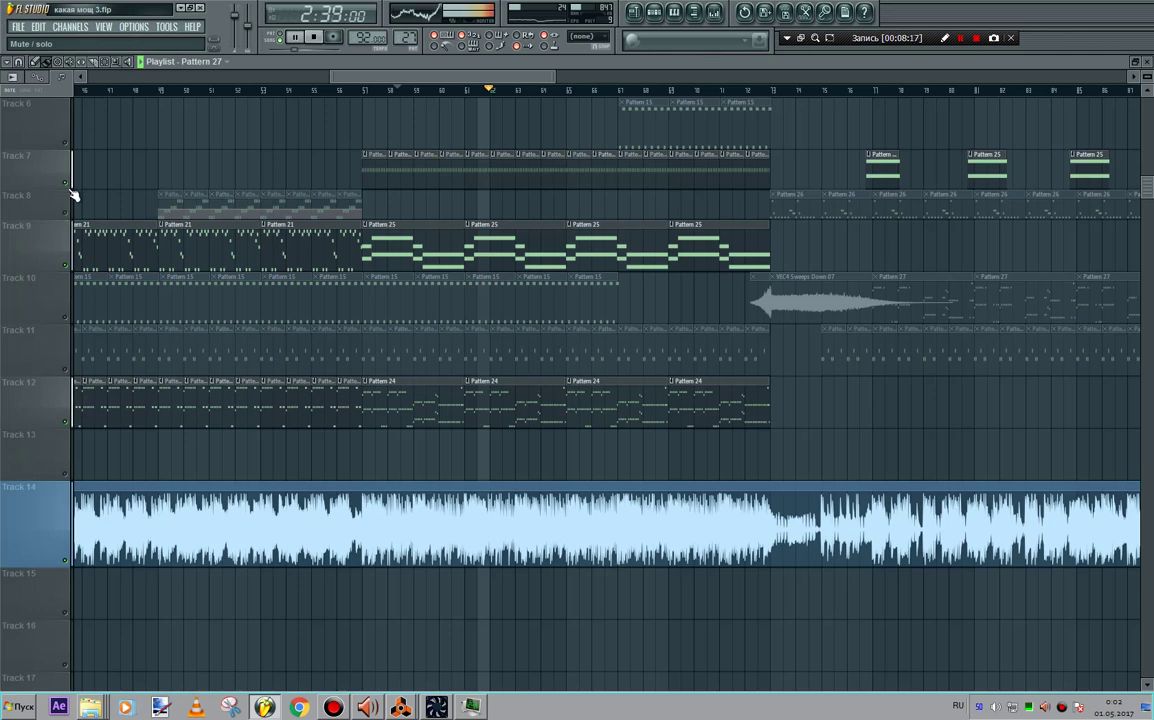
click(68, 372)
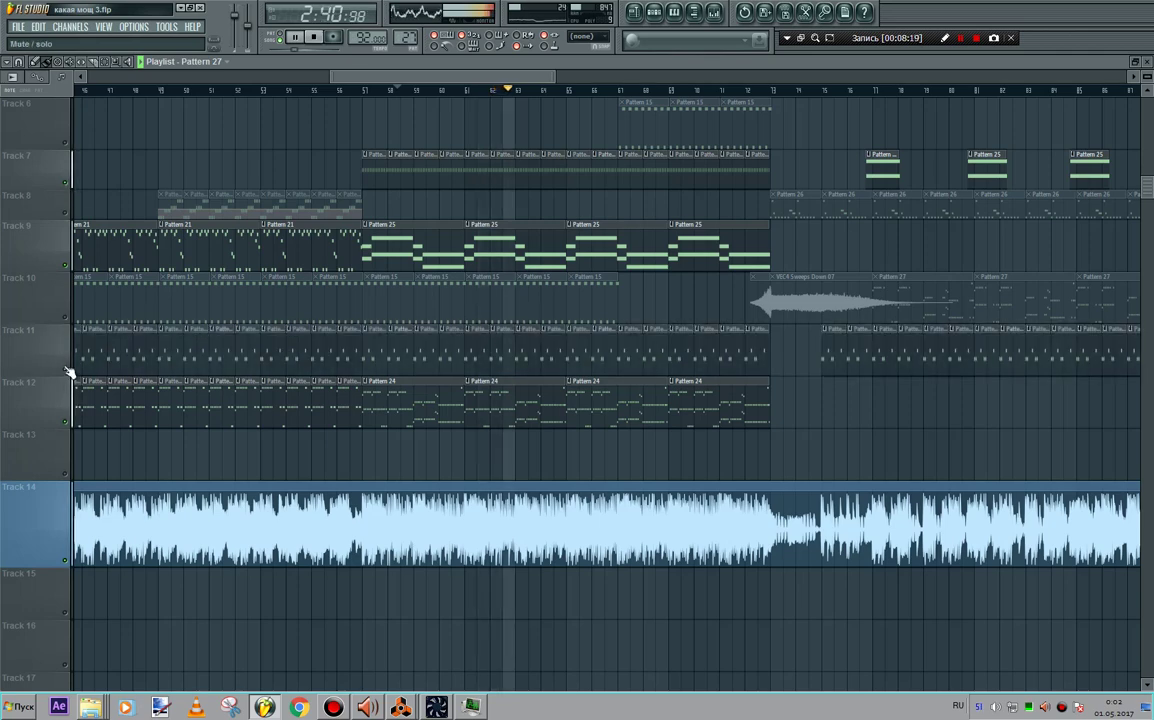
click(70, 186)
scroll(488, 92, up, 4)
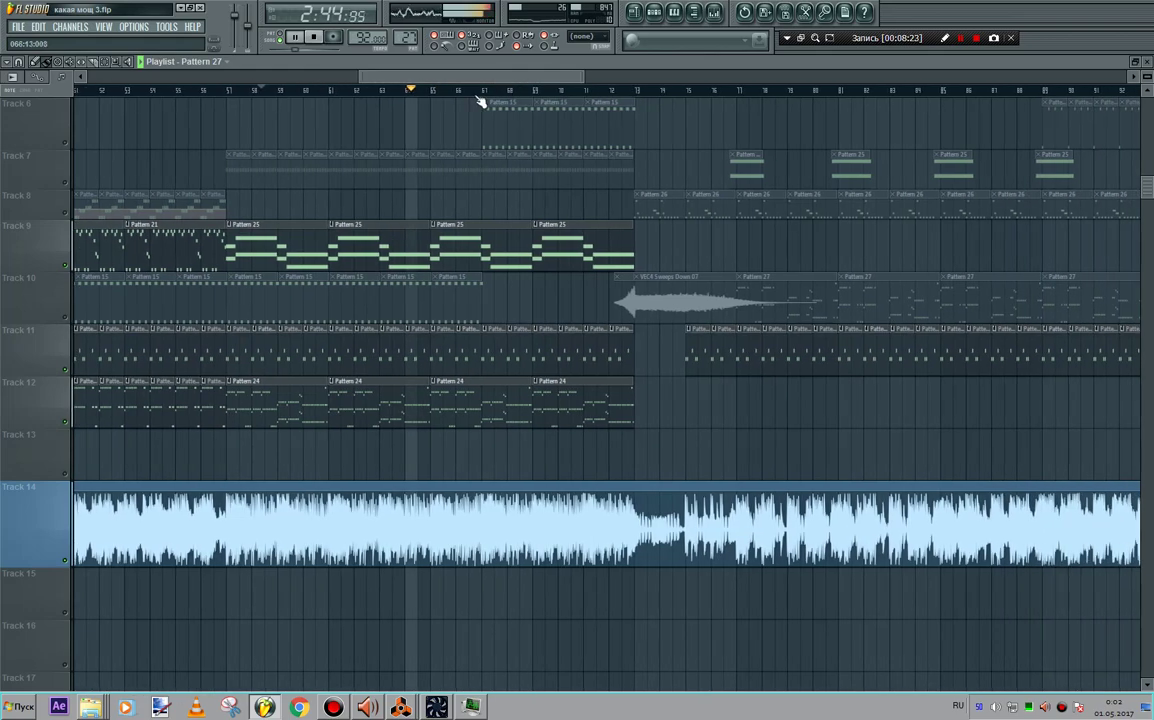
scroll(474, 92, up, 3)
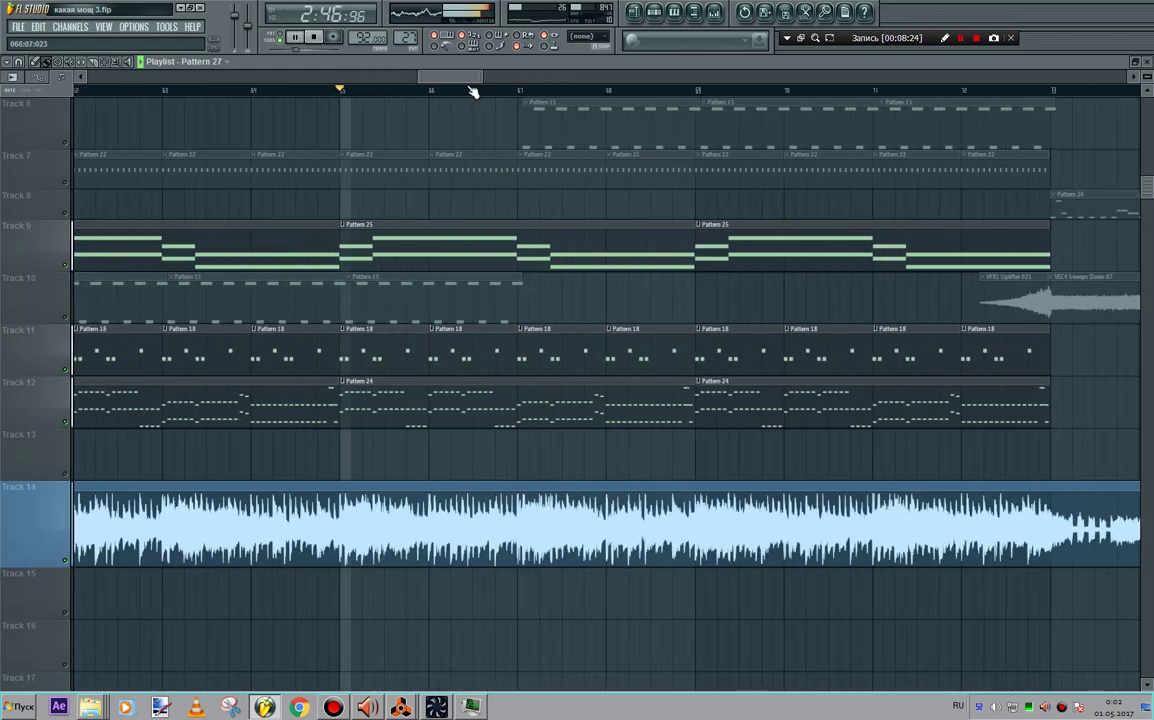
scroll(466, 85, down, 4)
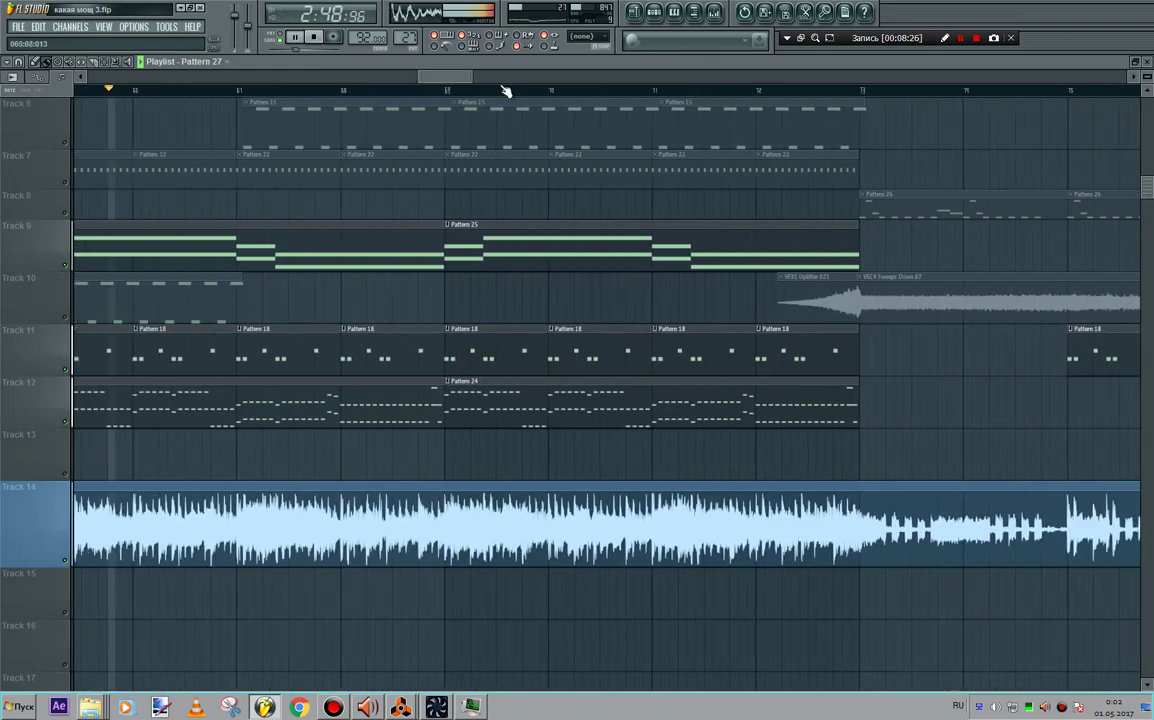
scroll(538, 93, down, 1)
mouse_move(487, 78)
mouse_down()
mouse_move(534, 78)
mouse_move(496, 78)
mouse_up()
scroll(50, 213, down, 1)
double_click(76, 222)
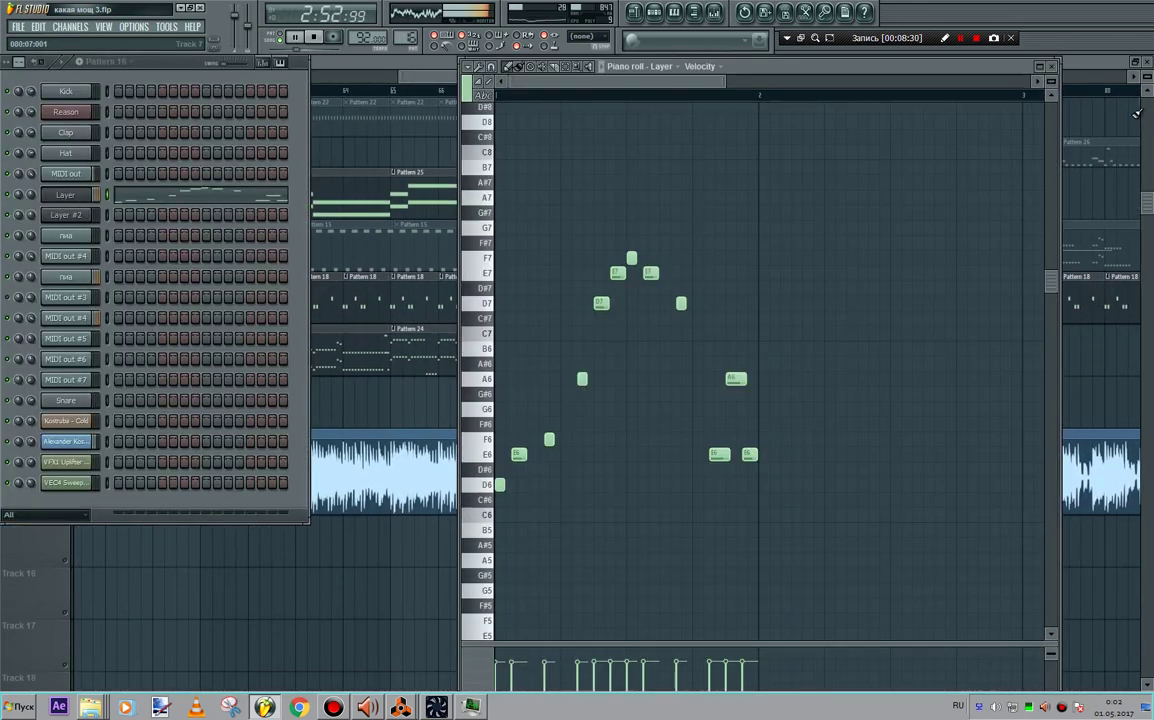
key(F6)
key(F7)
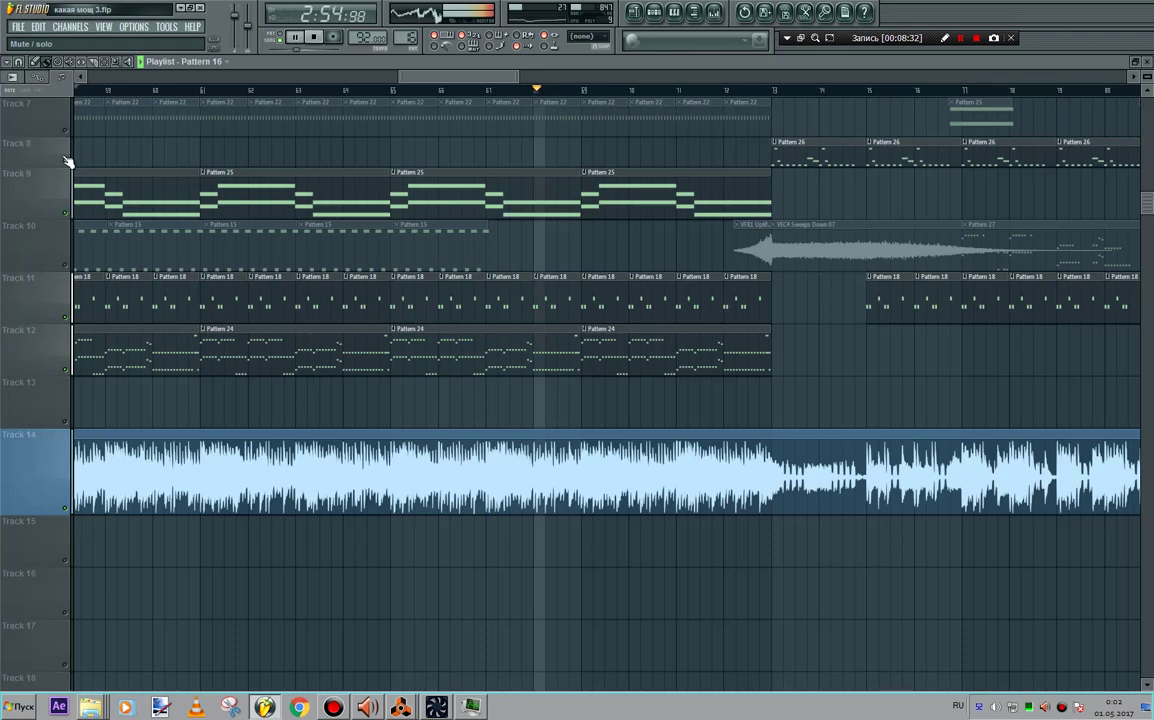
- Jump playback to bar 72 with tracks 7 and 8 unmuted
drag(487, 78, 509, 81)
click(563, 91)
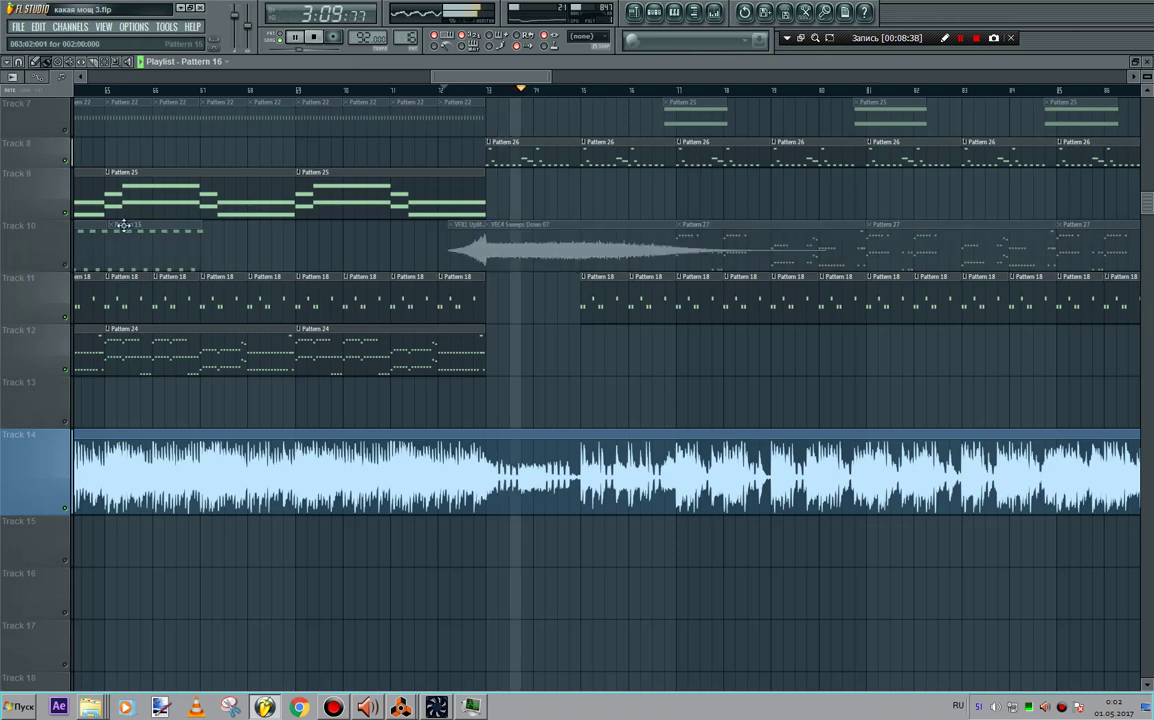
scroll(670, 255, up, 2)
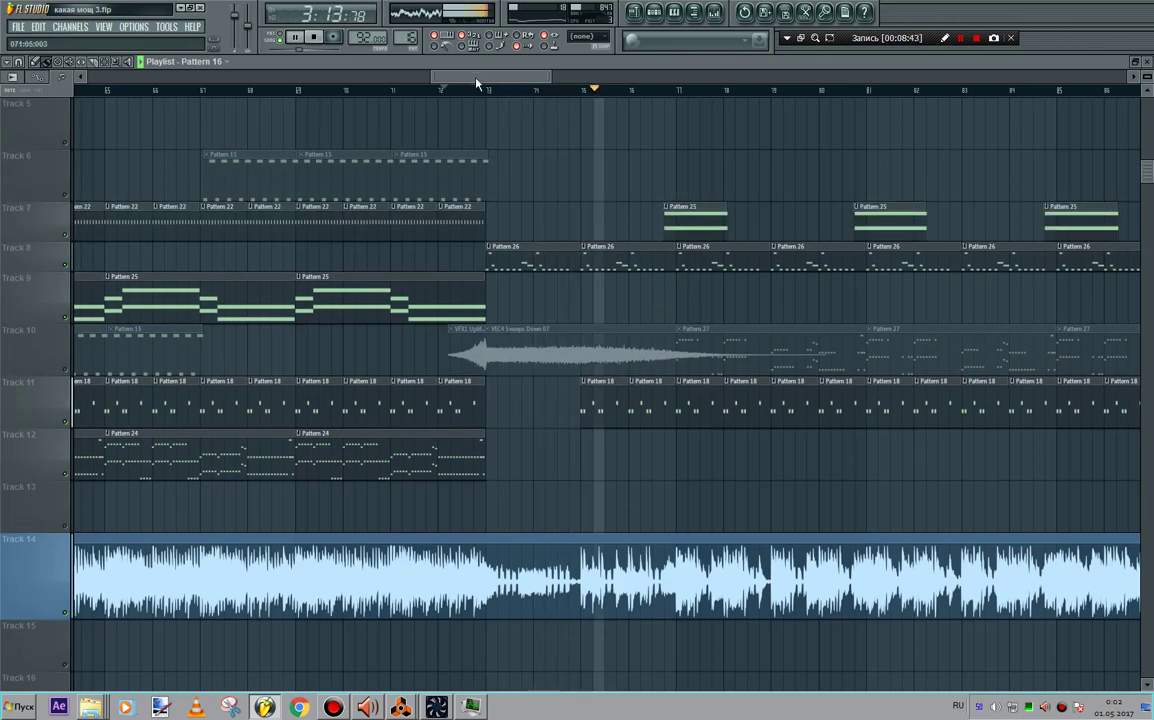
- Unmute track 10 and mute track 11 for the section after bar 73
drag(477, 77, 500, 88)
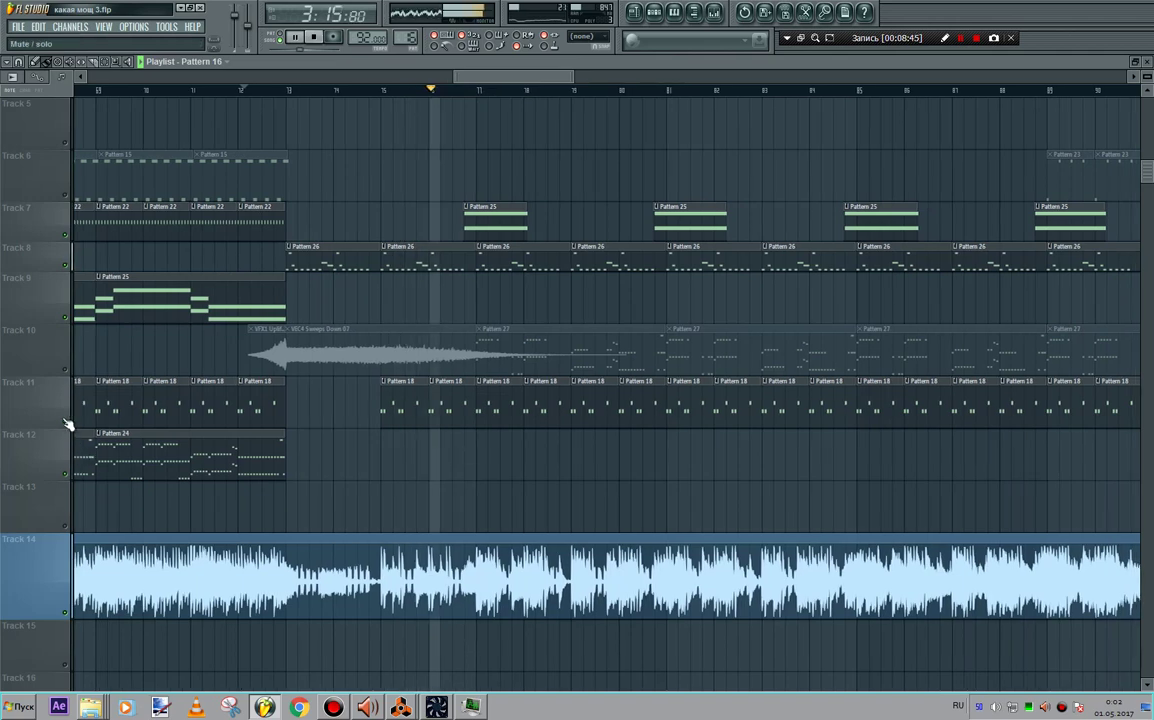
click(65, 369)
click(66, 421)
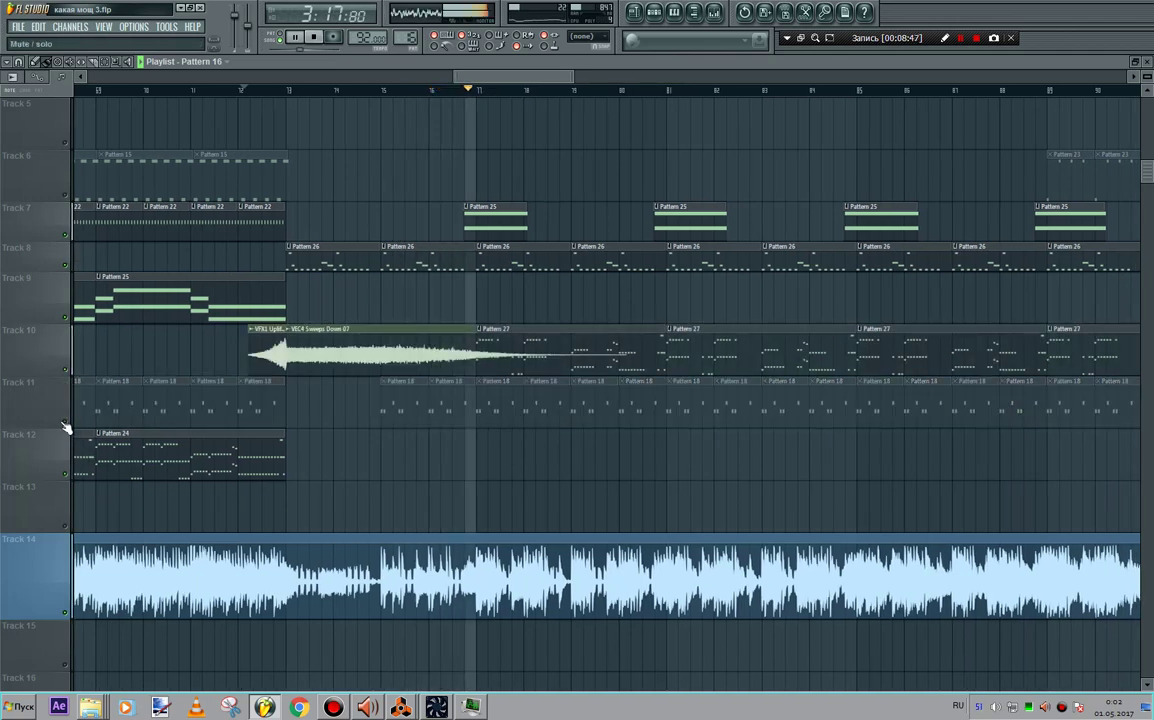
- Examine the Layer notes of the Pattern 27 clip at bar 81 on track 10 in the piano roll and return to the playlist
double_click(714, 343)
key(alt+F8)
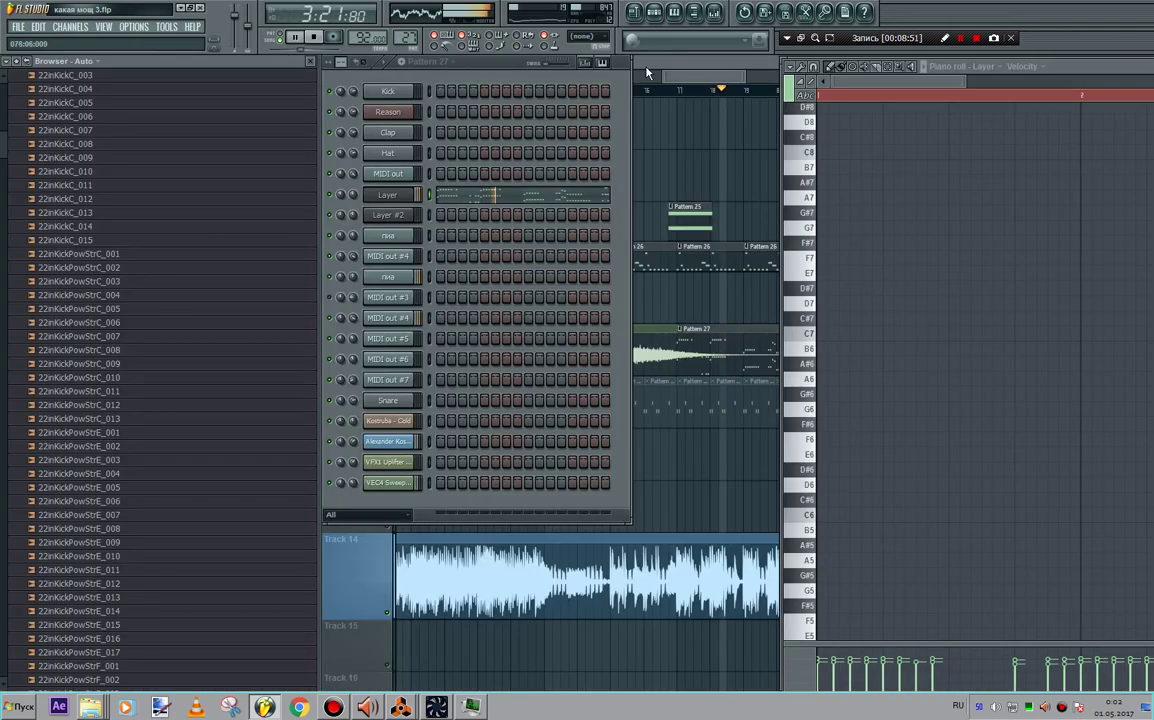
click(698, 14)
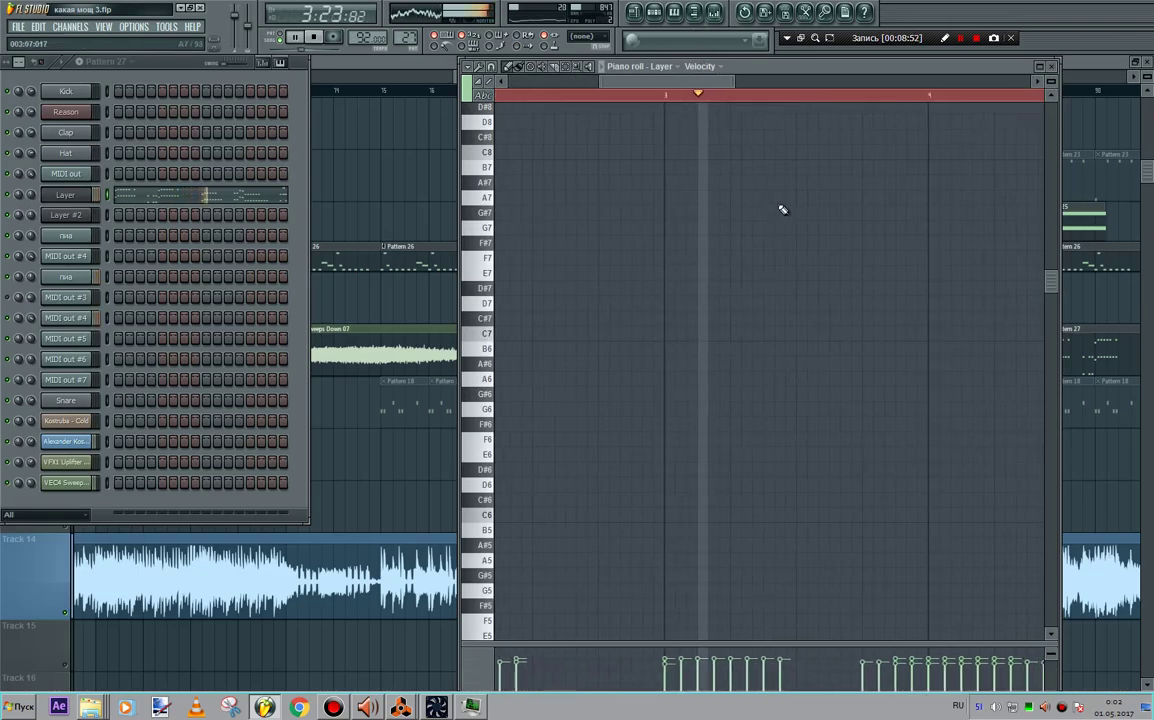
scroll(820, 260, up, 3)
click(188, 194)
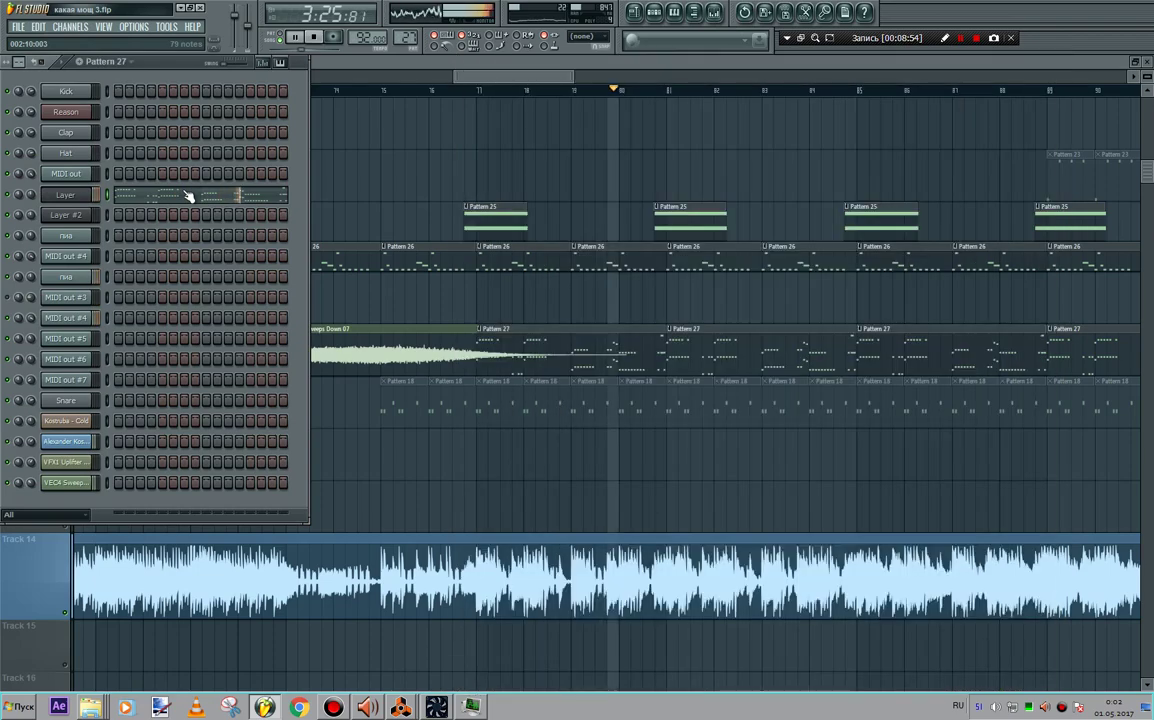
click(188, 194)
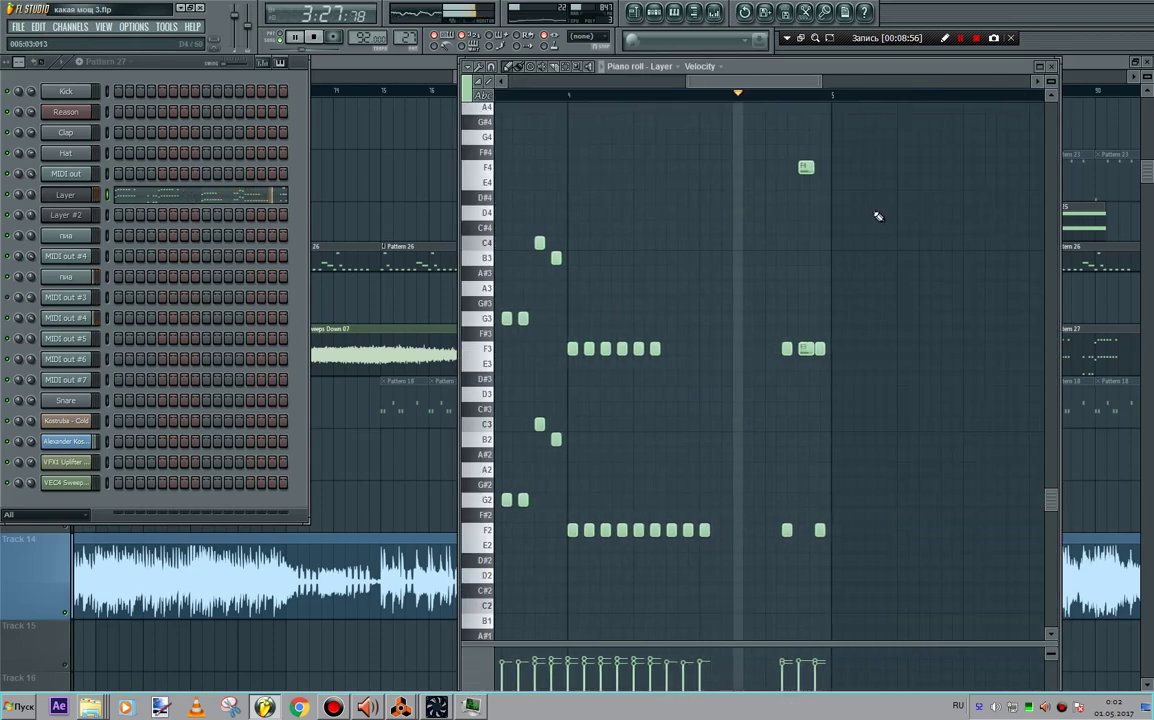
click(363, 155)
- Jump playback to bar 89 and unmute tracks 6 and 5
drag(570, 75, 677, 86)
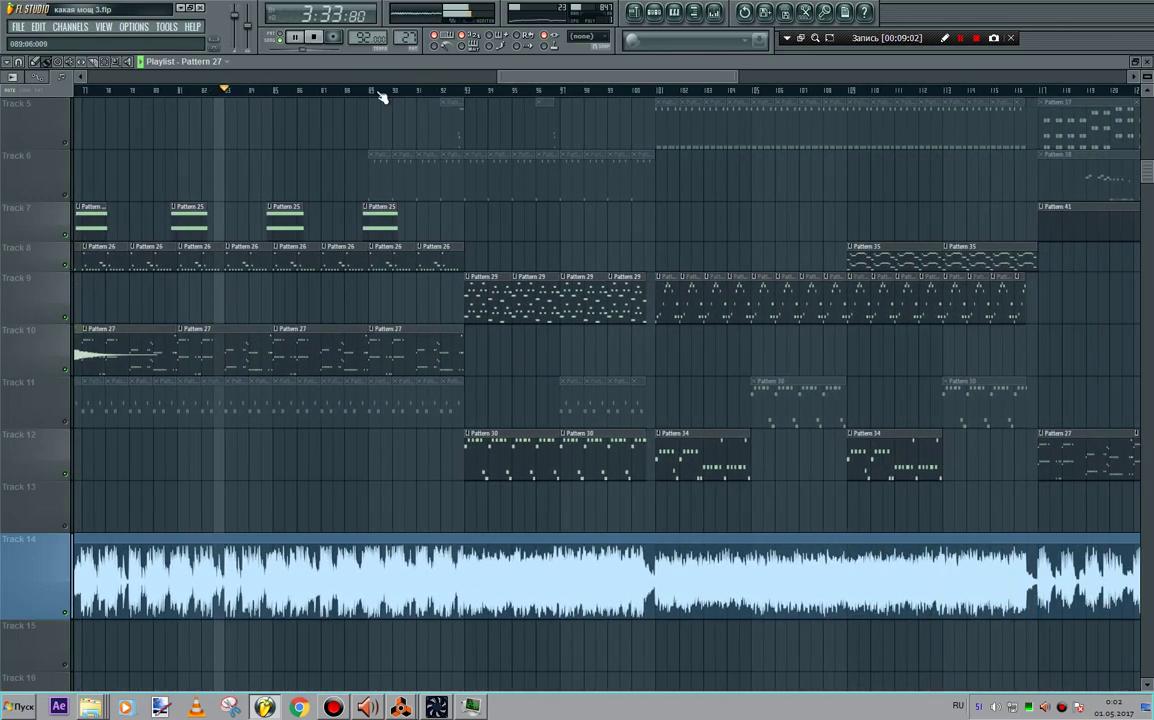
click(381, 92)
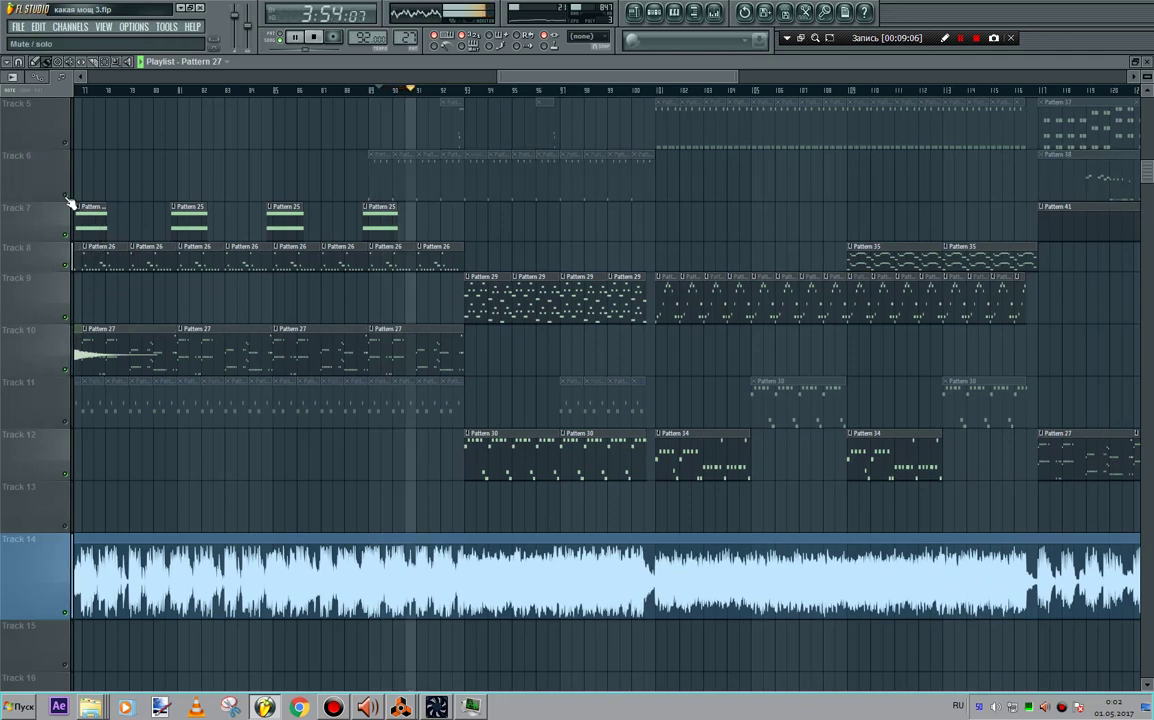
scroll(227, 420, up, 4)
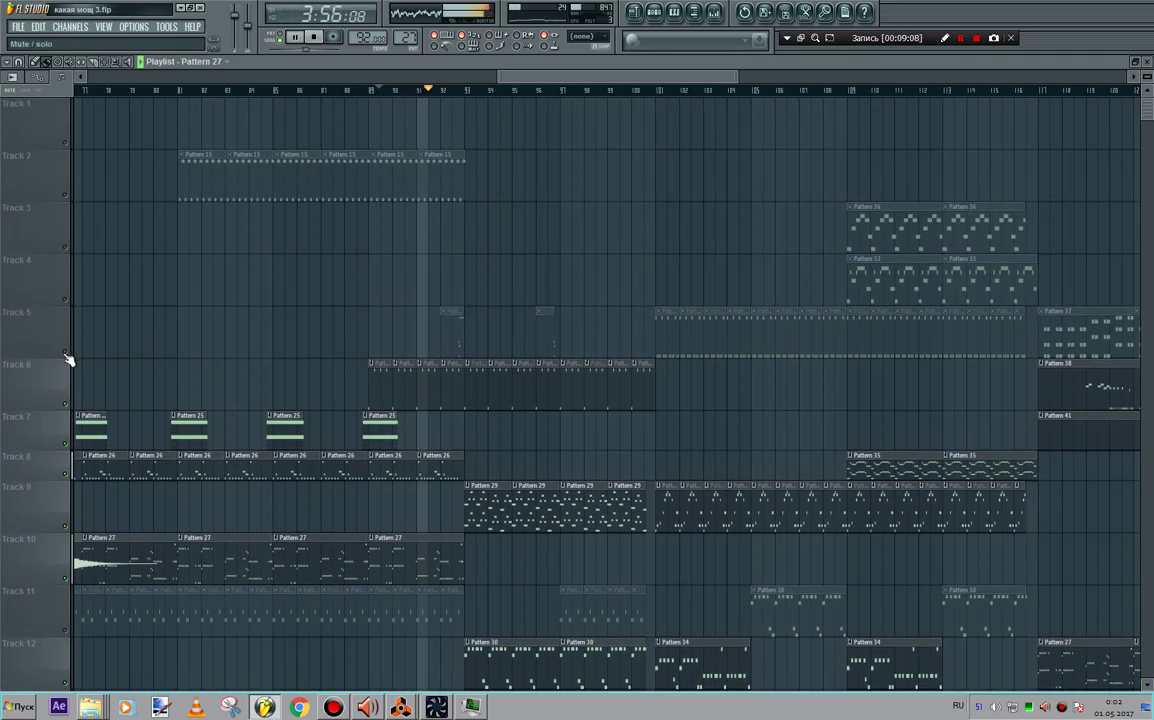
click(66, 356)
scroll(92, 490, down, 3)
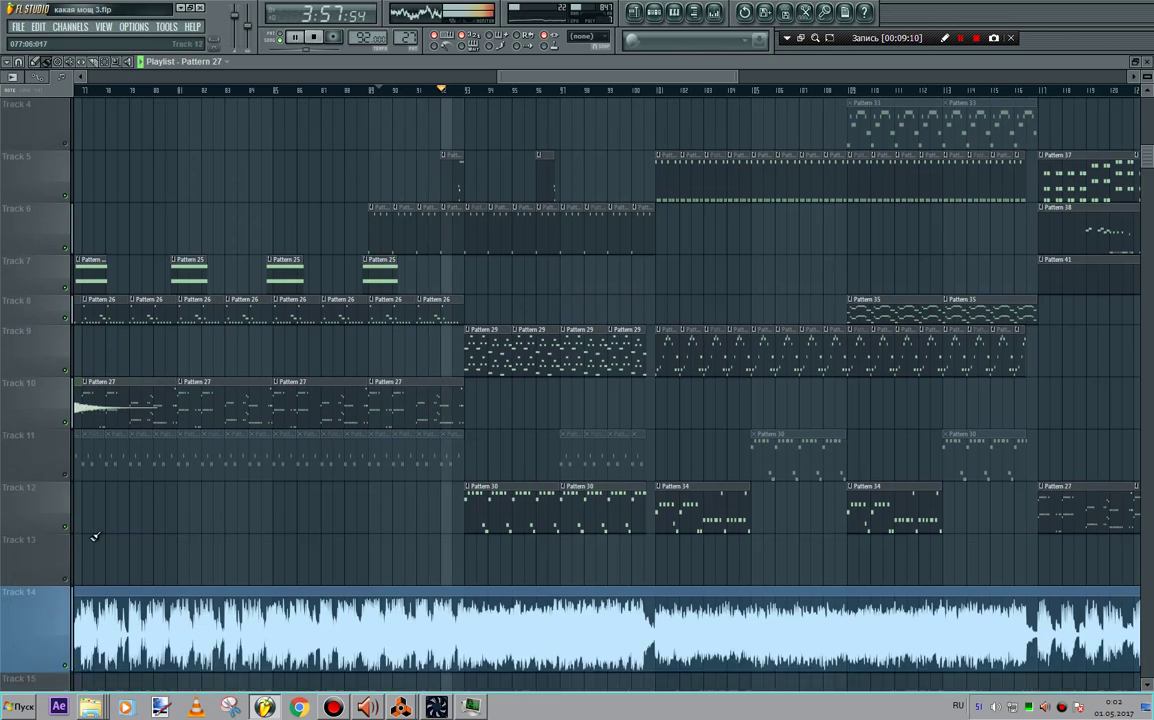
- Mute track 14 for a moment, solo it, and unmute tracks 12, 9 and 11 alongside it
click(67, 667)
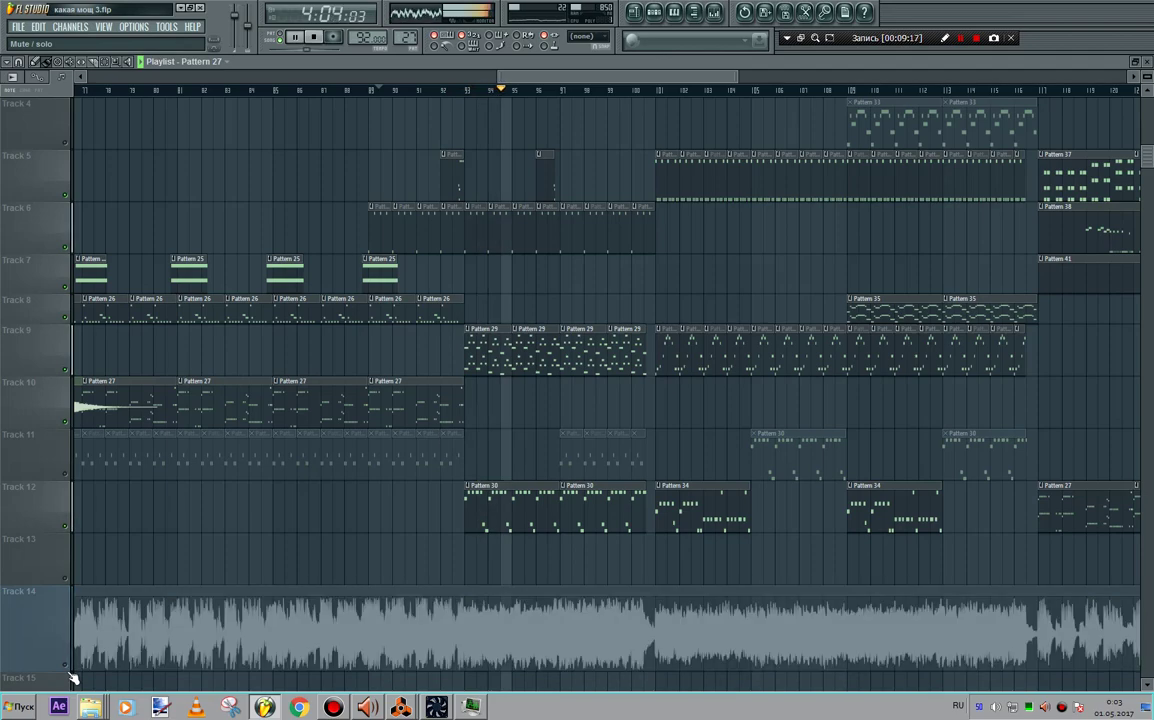
click(68, 669)
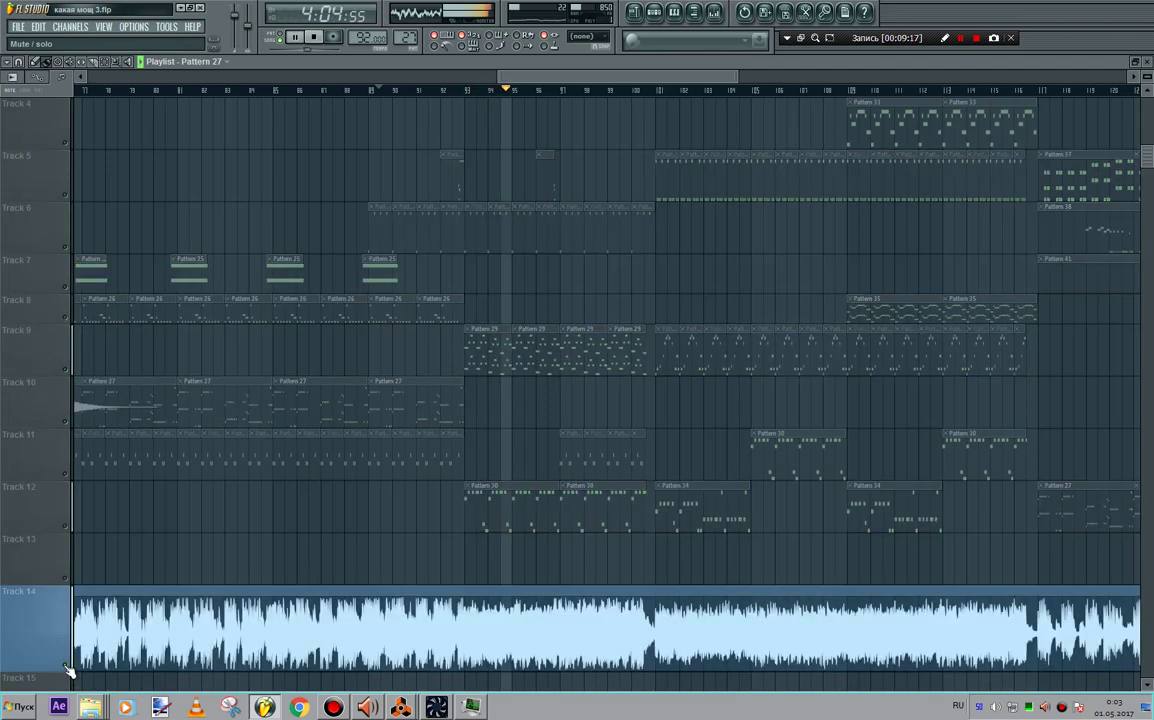
click(67, 530)
click(66, 371)
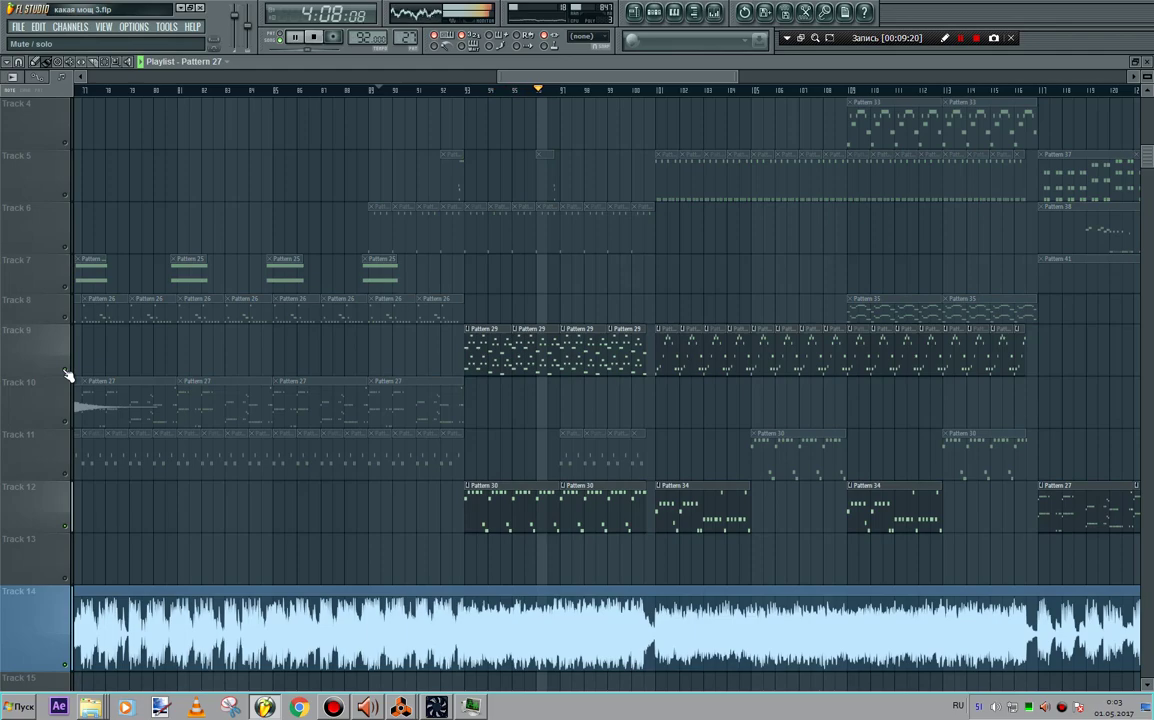
drag(535, 70, 580, 72)
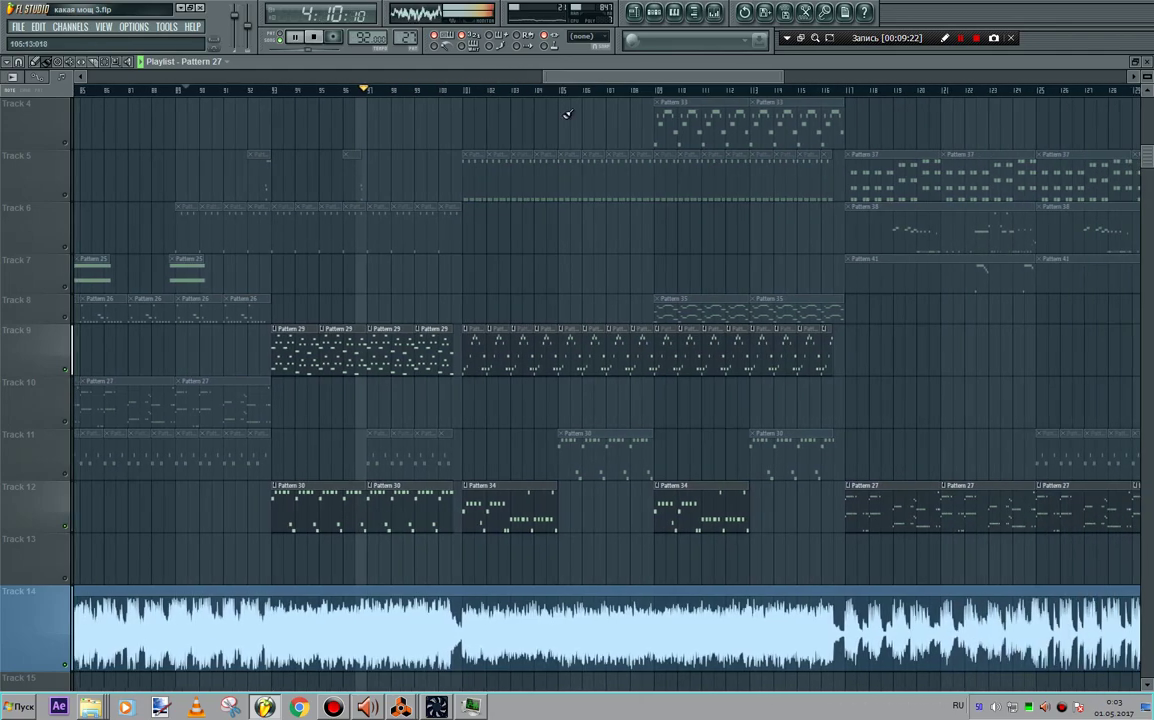
click(66, 476)
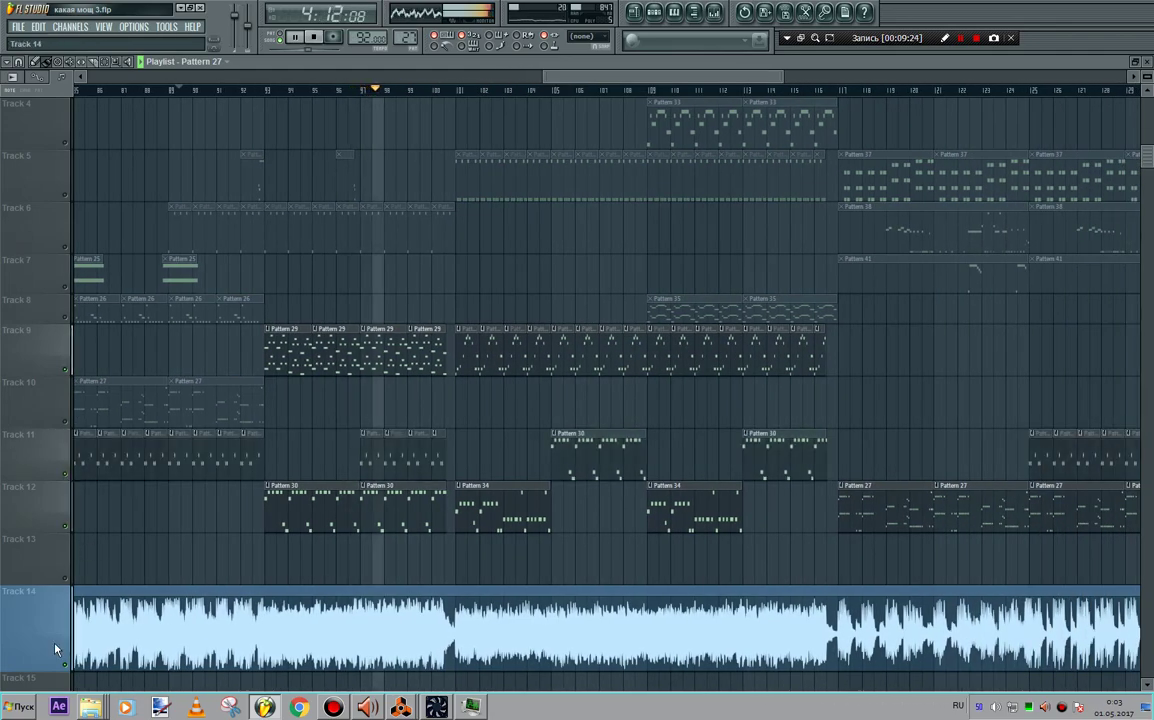
- Turn off the solo so all pattern tracks play, and mute the track 14 audio
right_click(66, 670)
right_click(66, 670)
click(66, 670)
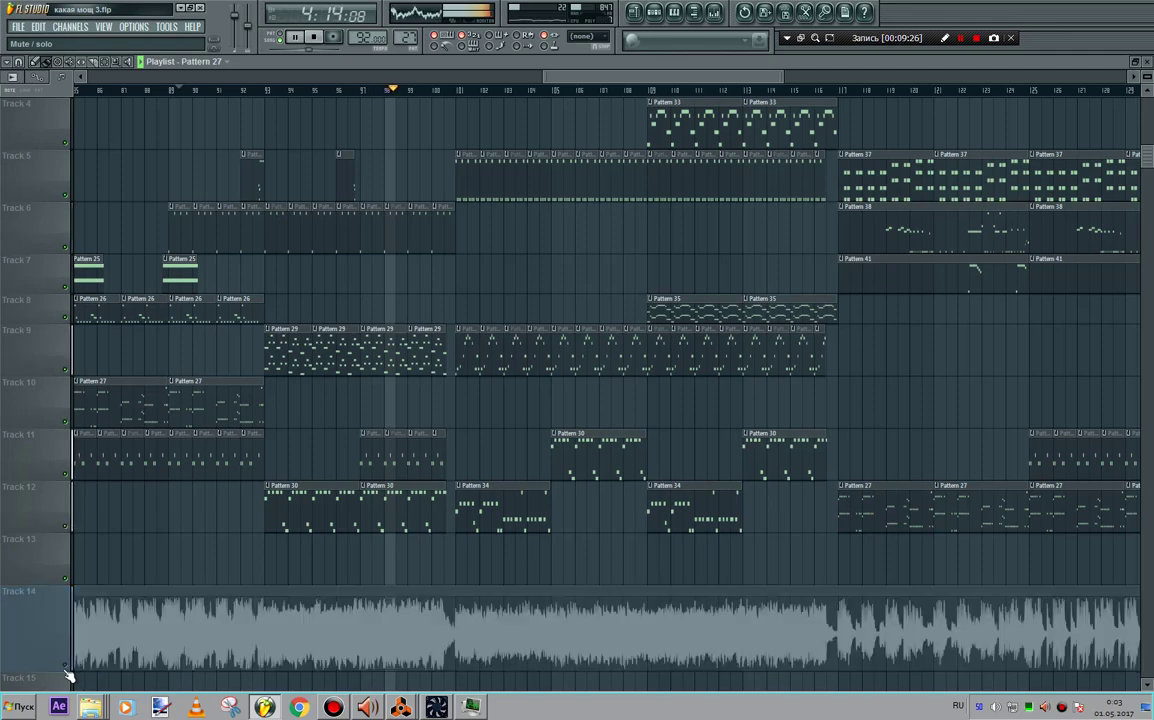
click(66, 670)
click(66, 670)
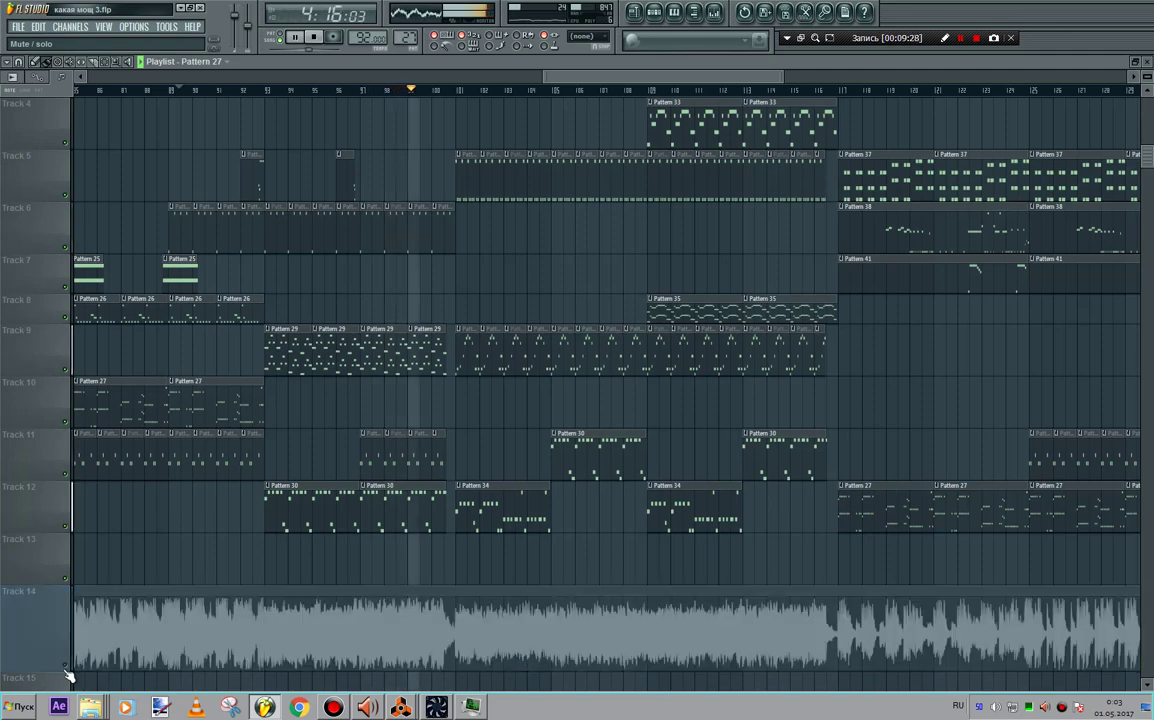
scroll(366, 518, up, 3)
scroll(368, 515, down, 2)
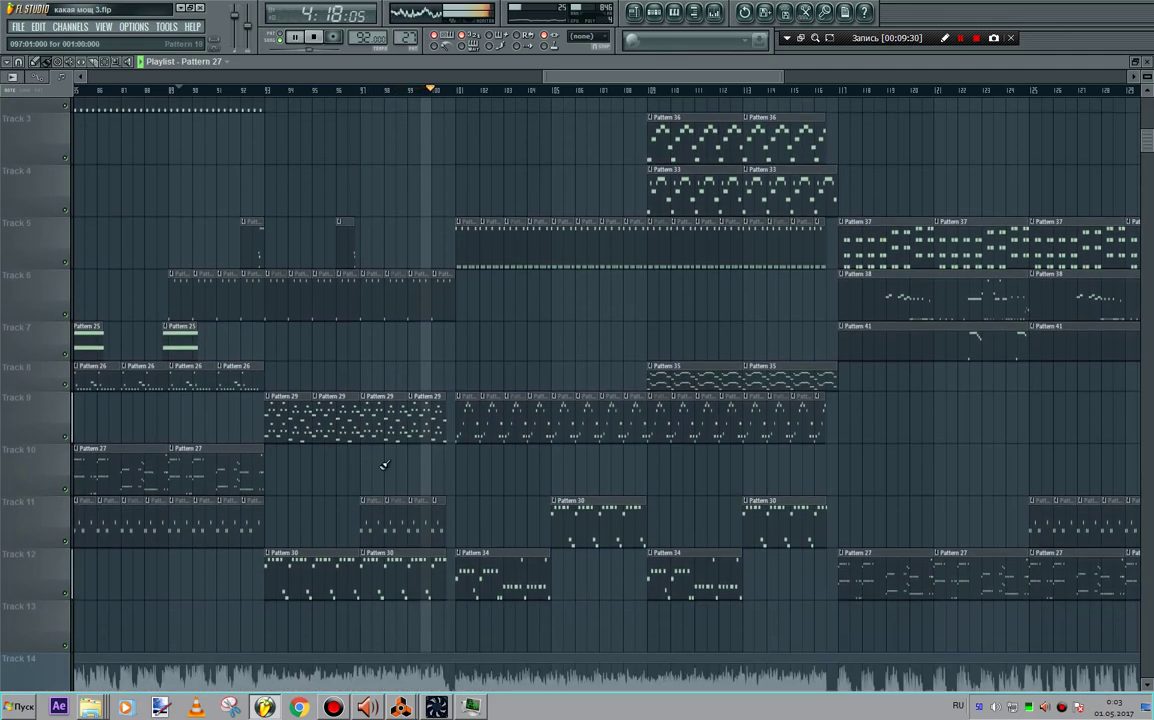
- Jump playback to bar 111 and mute tracks 8 and 5
drag(581, 77, 626, 77)
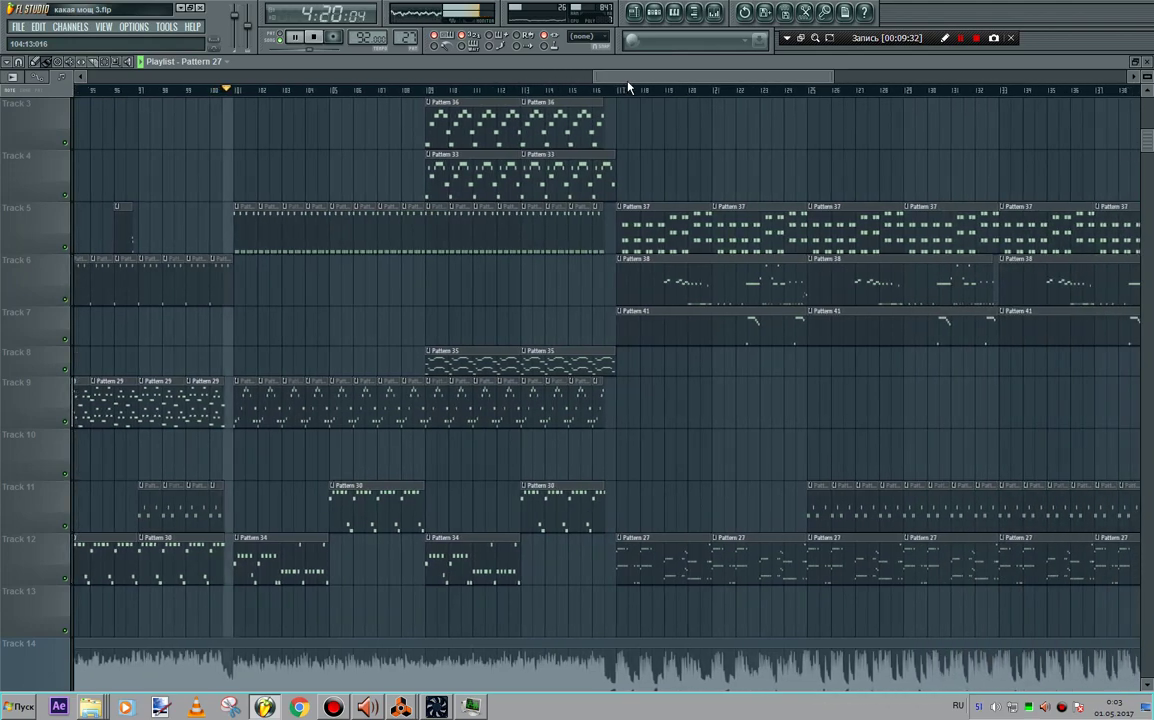
scroll(530, 188, down, 2)
scroll(434, 250, up, 4)
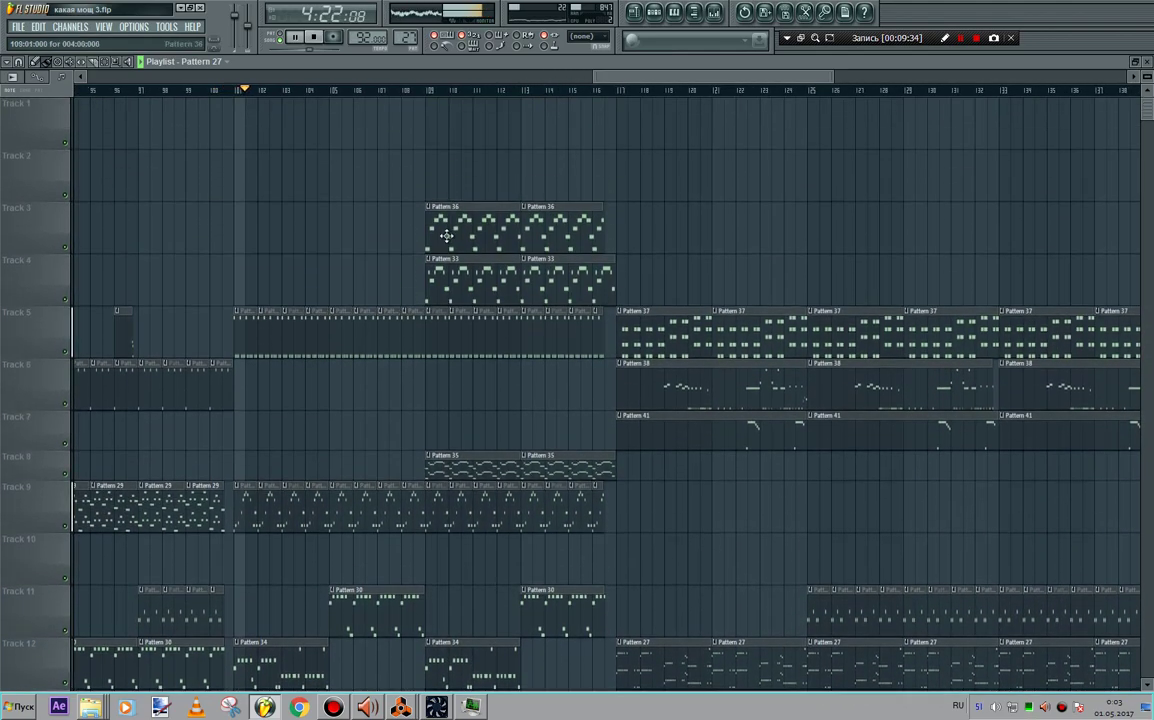
click(481, 92)
scroll(75, 466, down, 3)
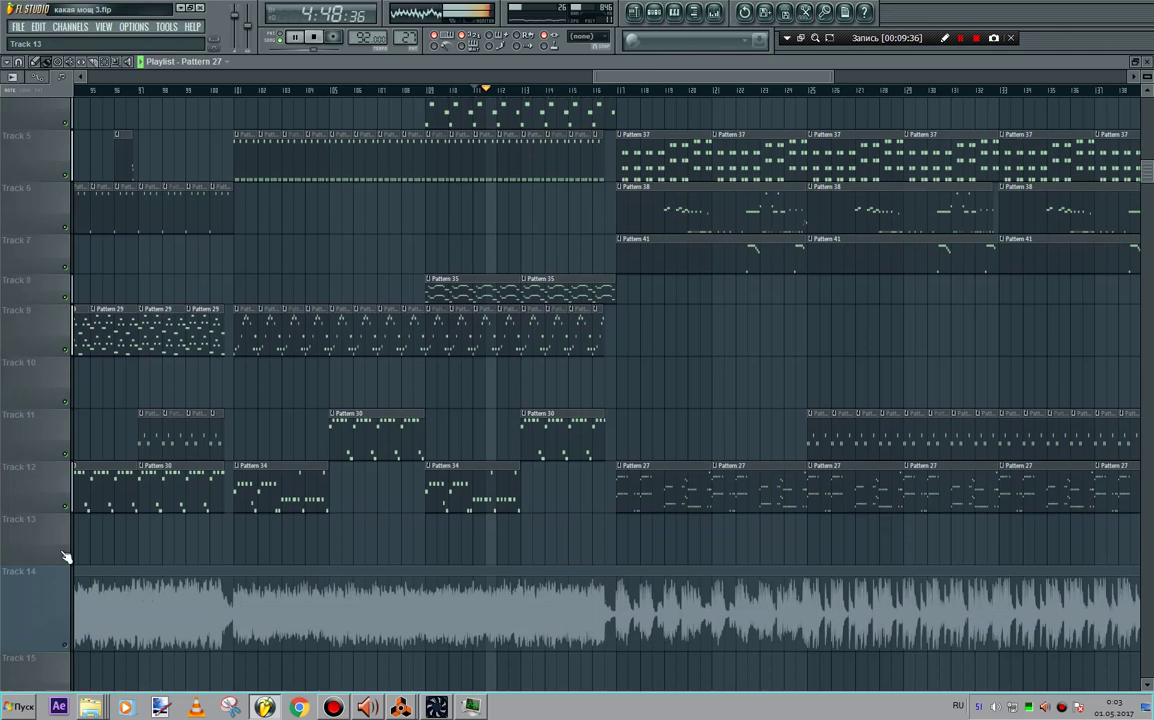
scroll(75, 466, up, 2)
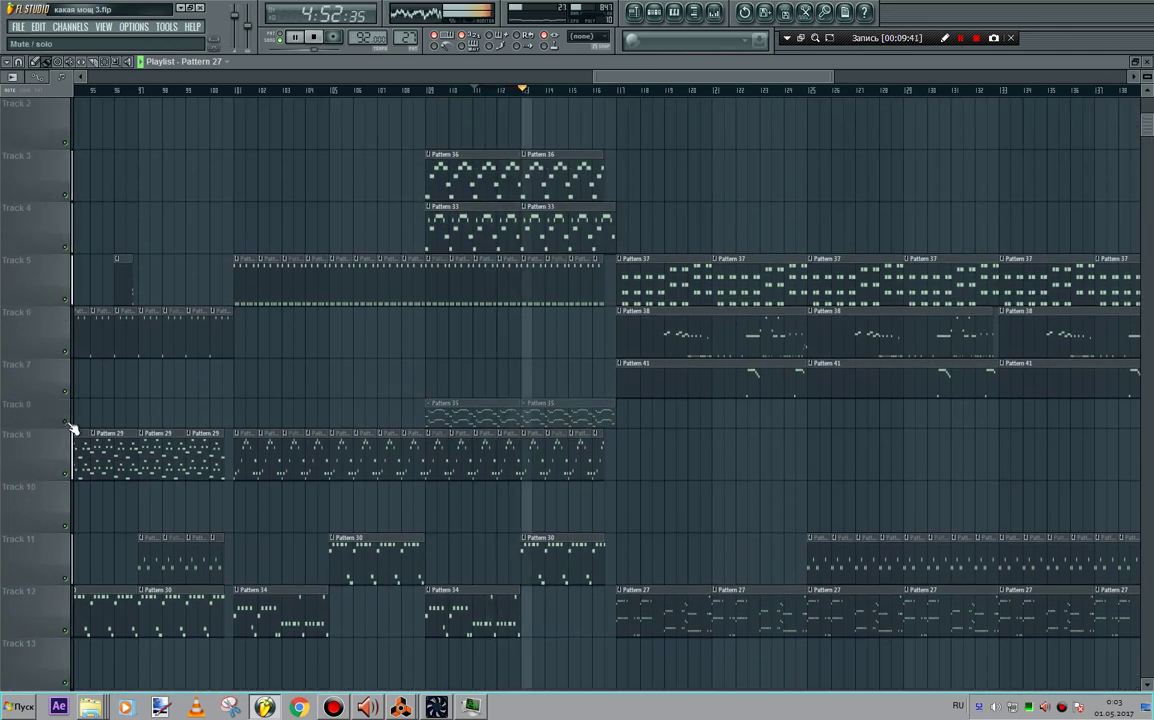
click(66, 299)
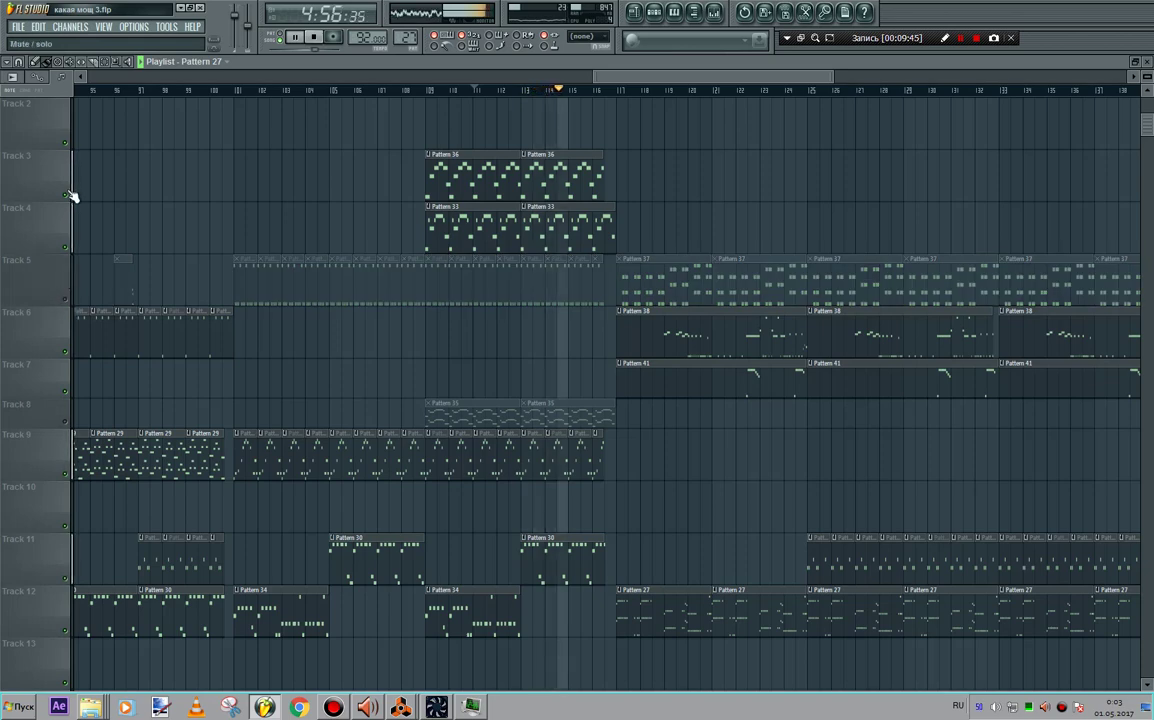
- Examine the notes of the Pattern 36 clip at bar 109 on track 3 in the piano roll, and stop playback back in the playlist
double_click(445, 178)
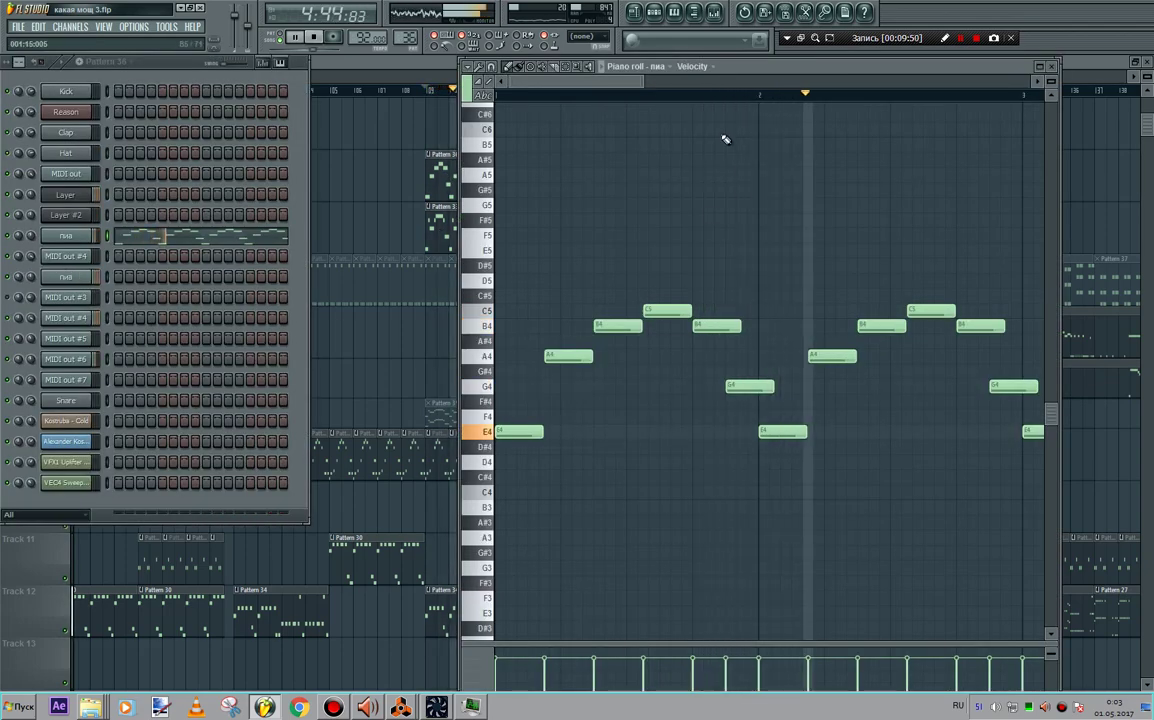
click(447, 106)
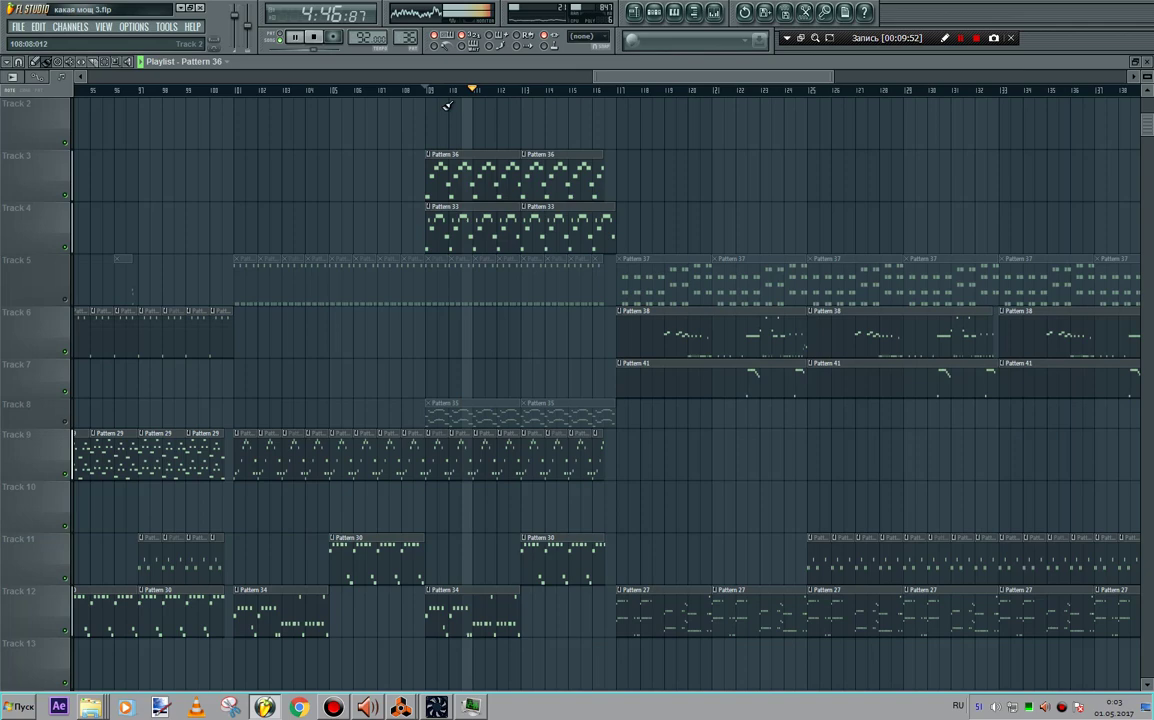
drag(680, 77, 724, 78)
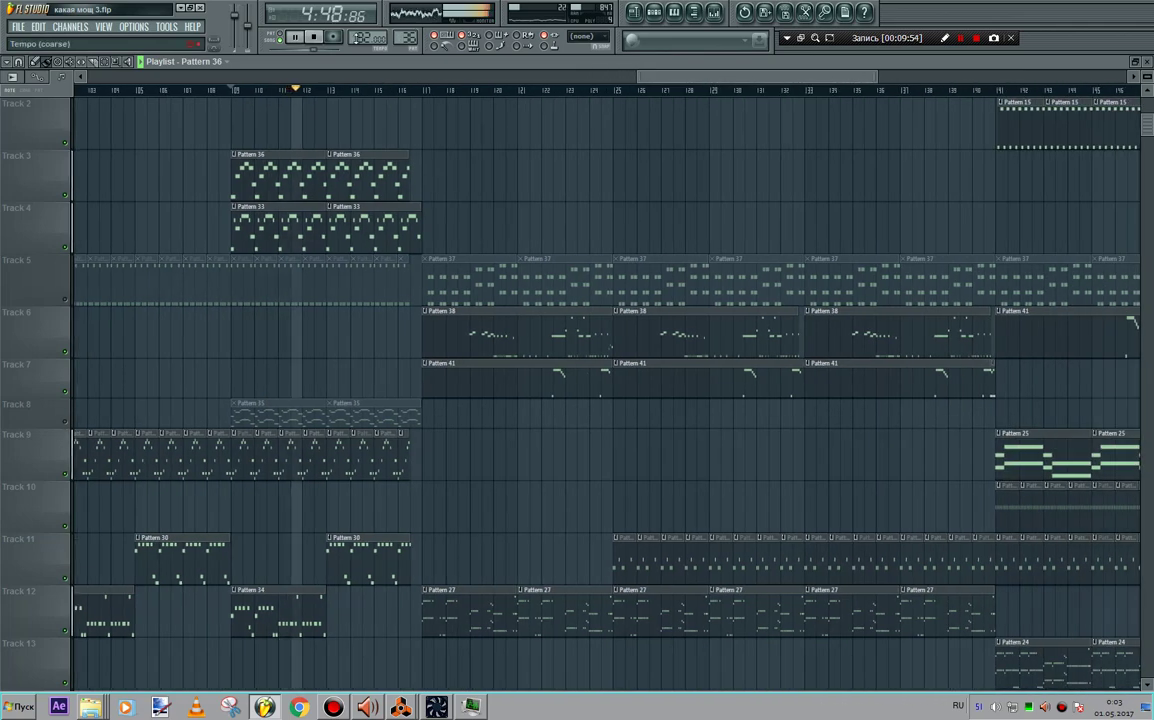
click(314, 40)
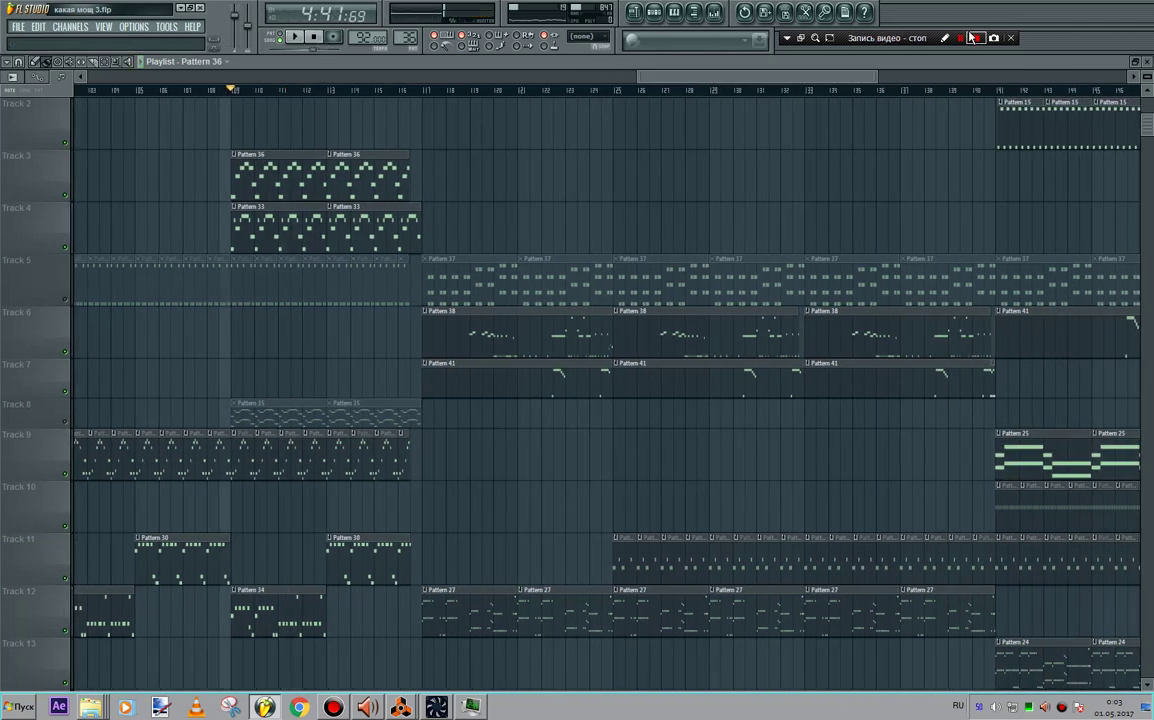